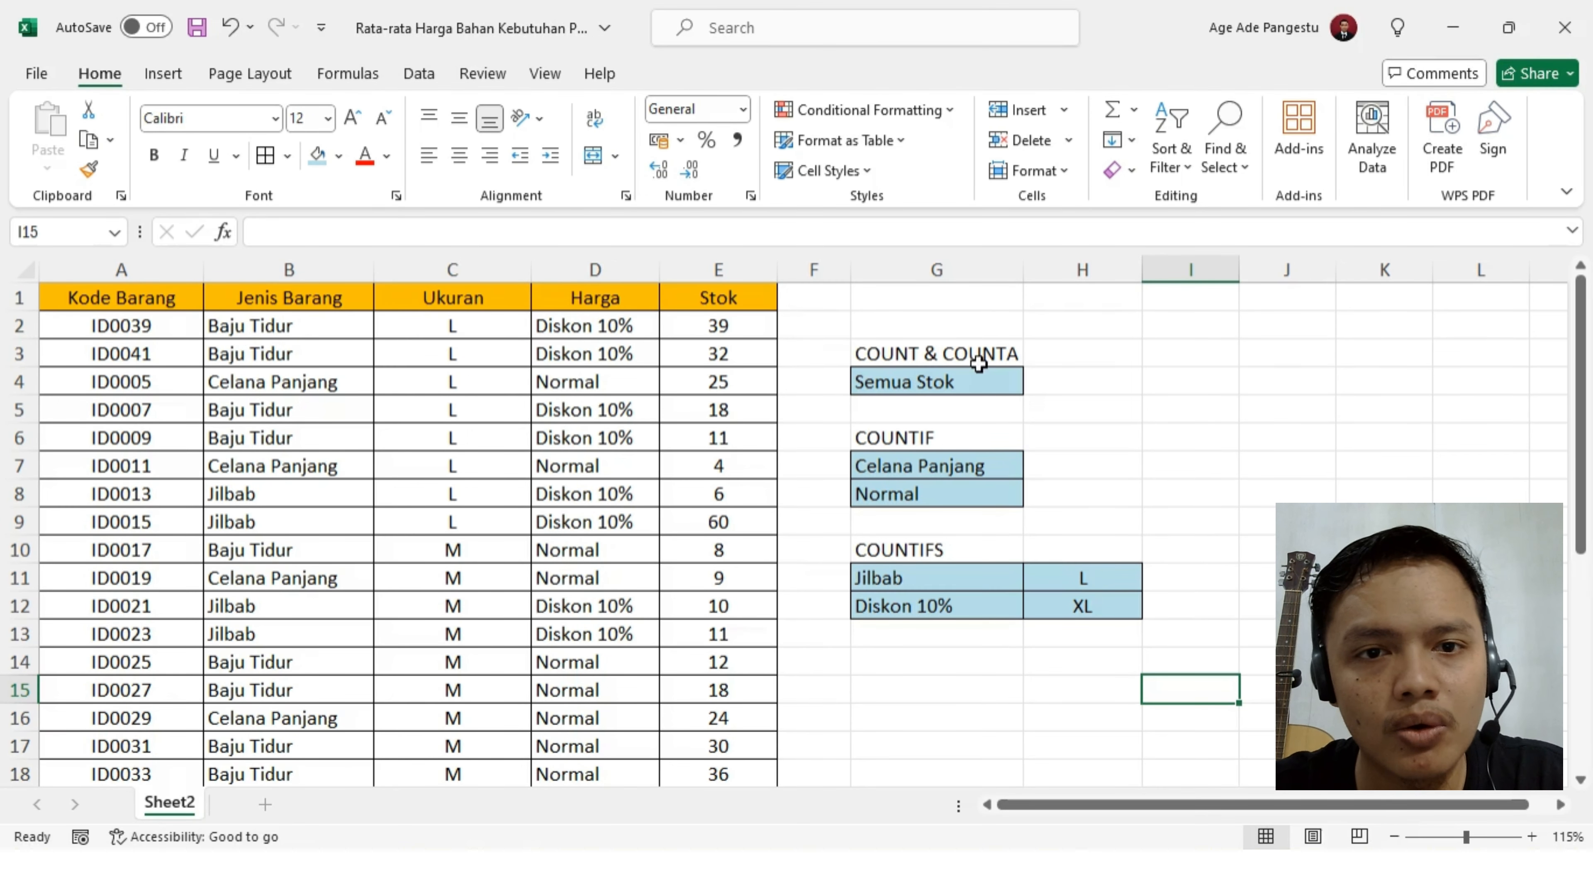
- Examine the COUNT & COUNTA and COUNTIF blocks beside the table, including the criteria Semua Stok, Celana Panjang and Normal
left_click(998, 355)
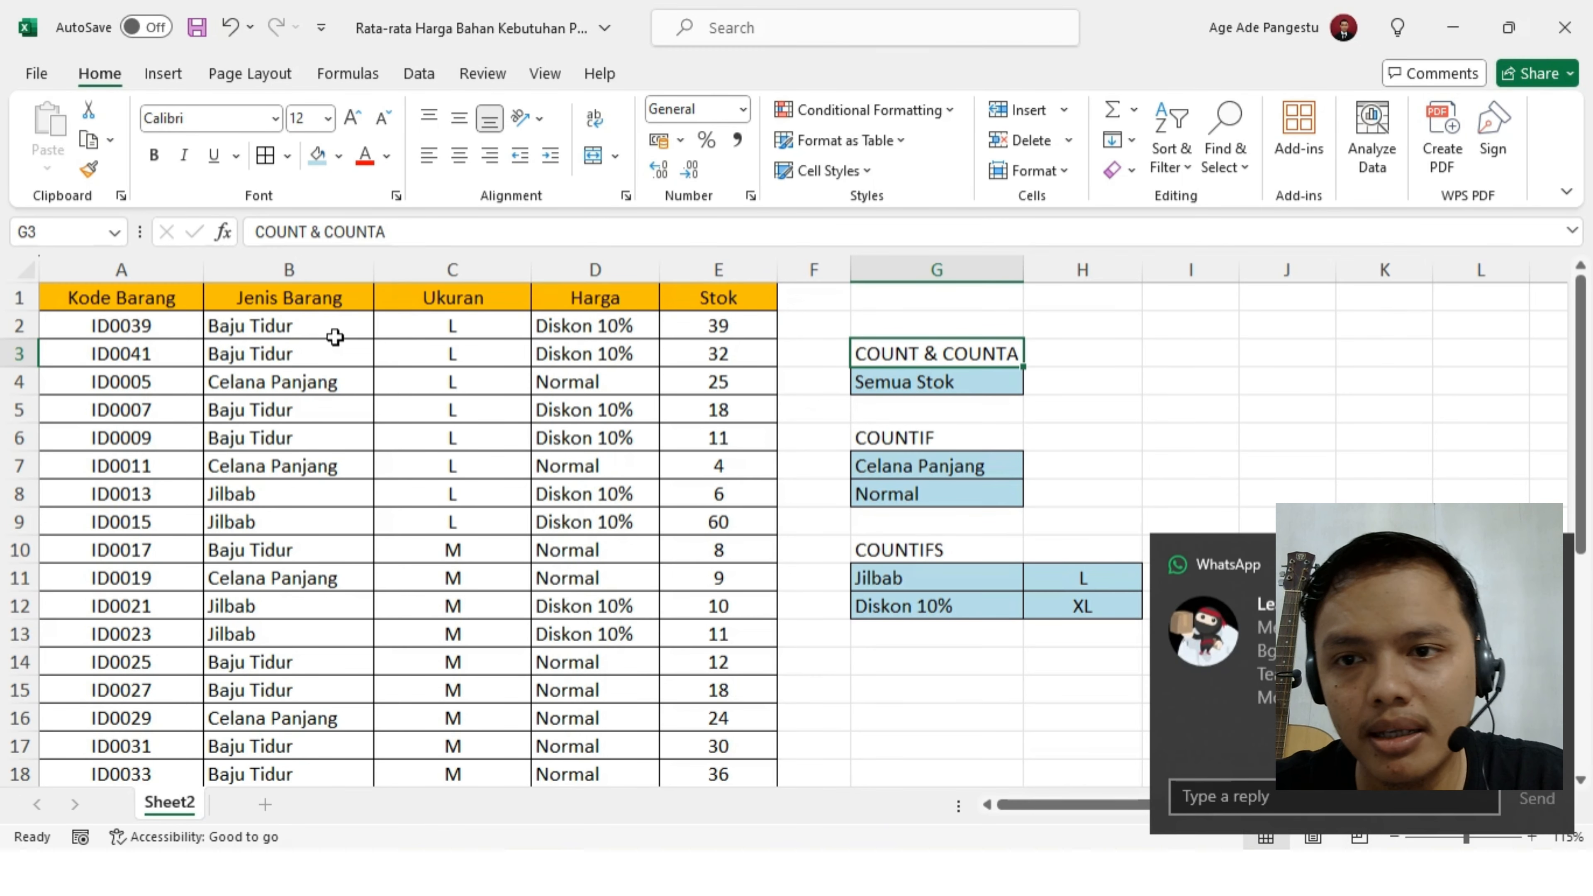
left_click_drag(333, 329, 320, 606)
left_click(745, 527)
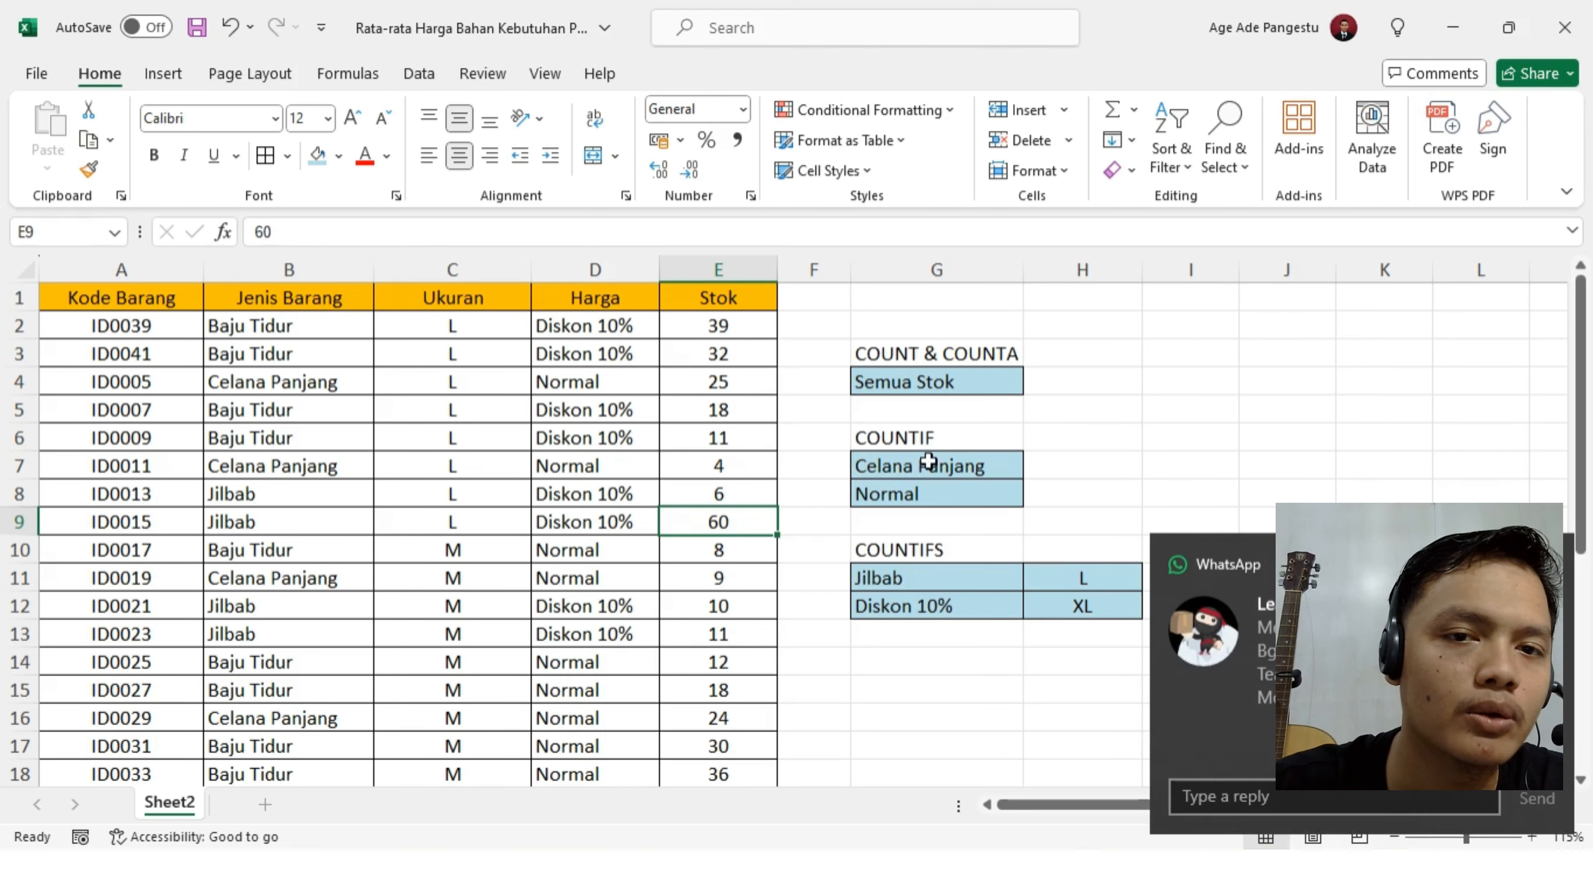
left_click(869, 436)
left_click(1167, 464)
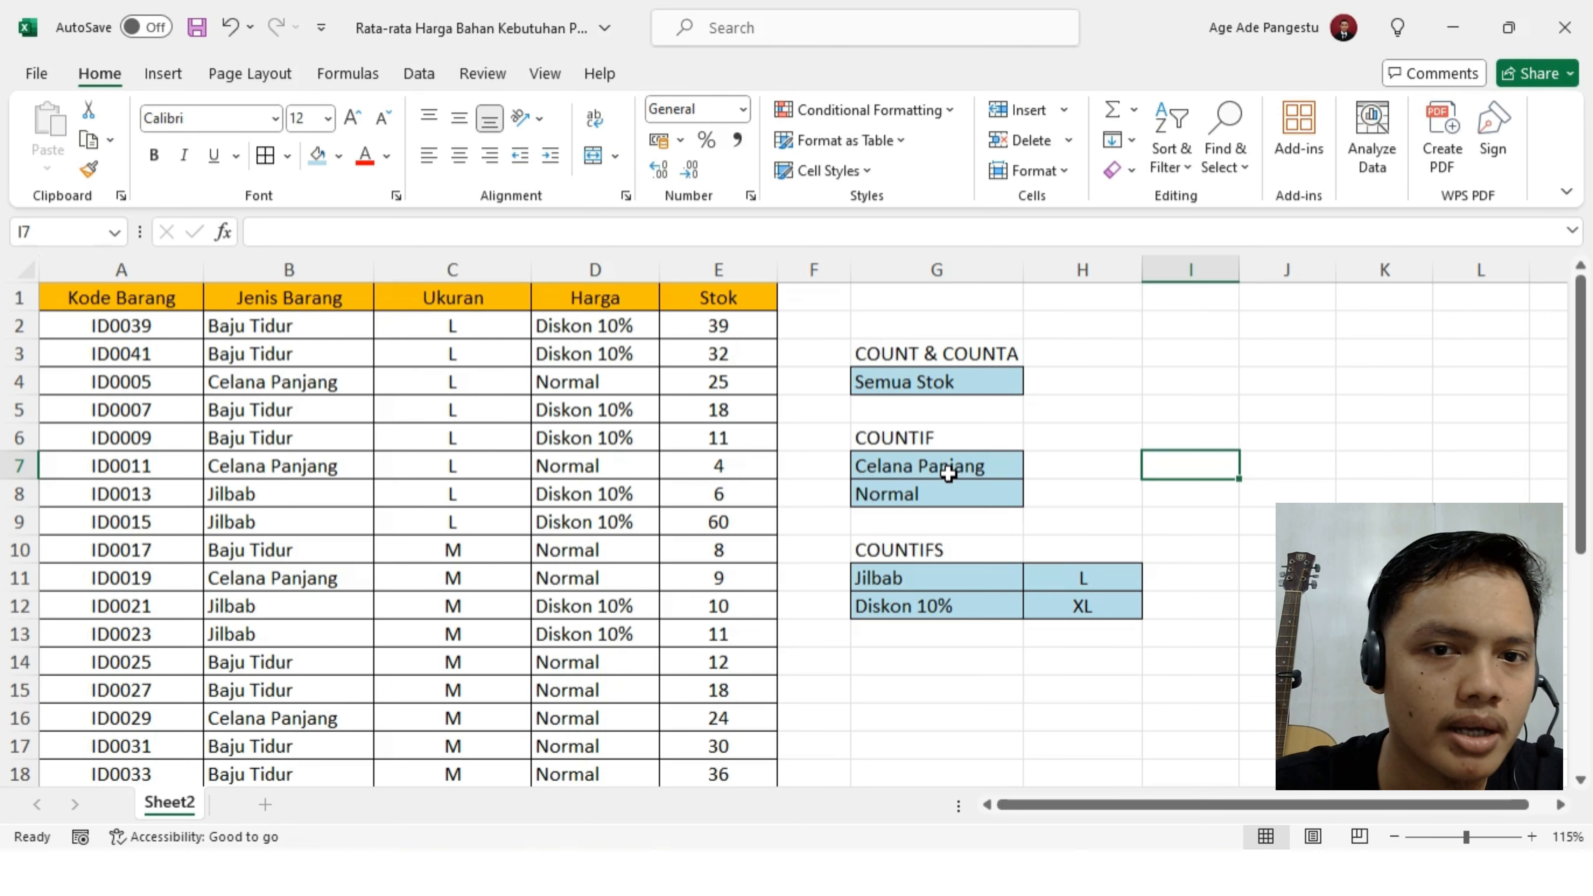
left_click(1053, 437)
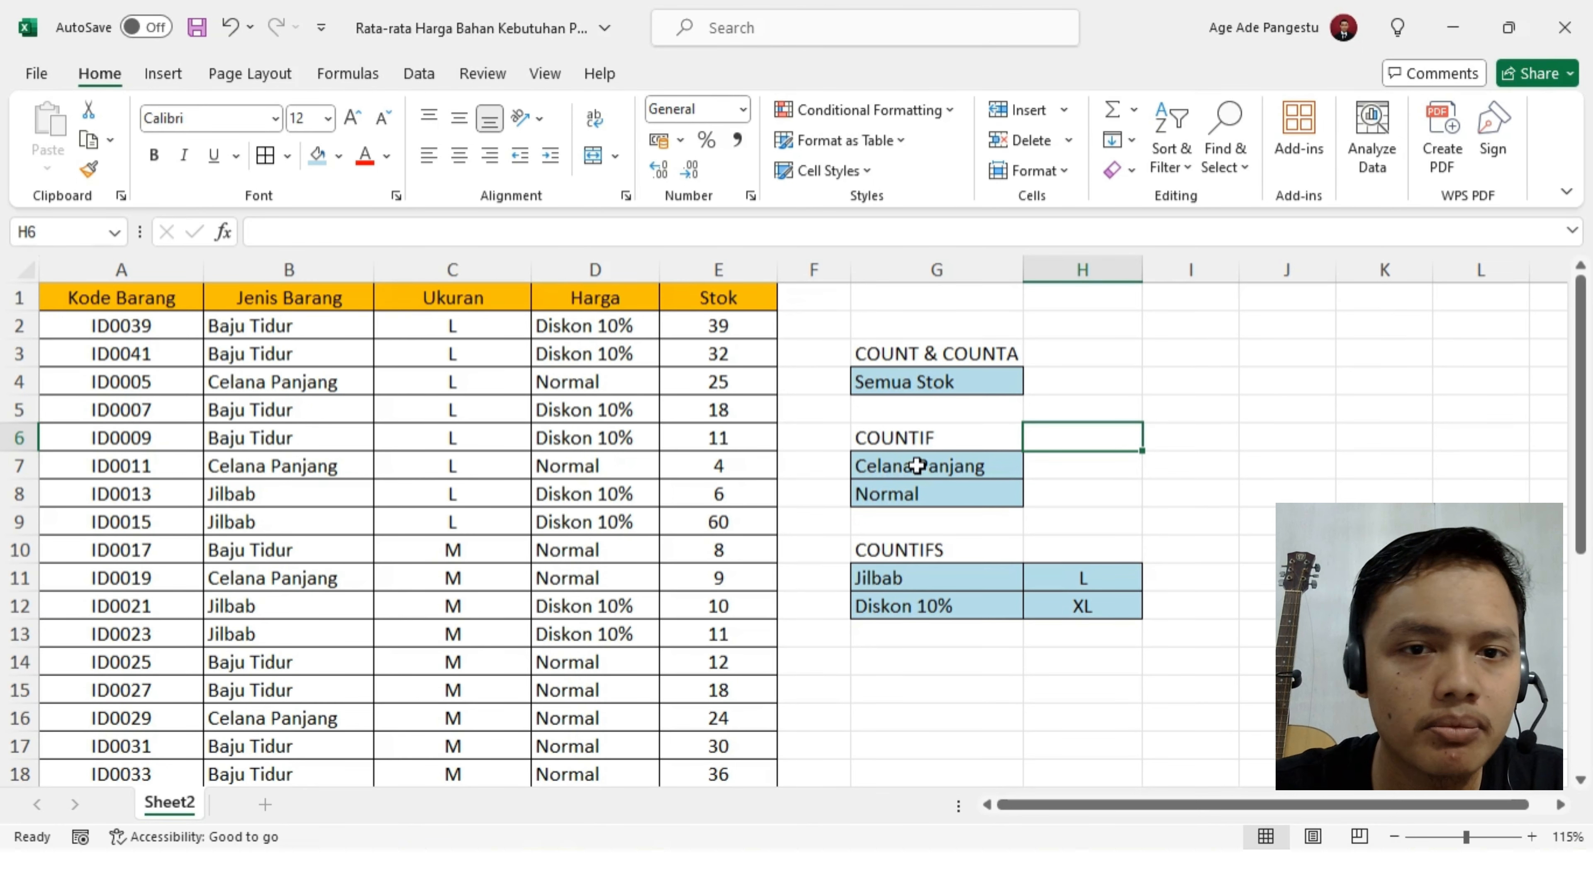
left_click(1169, 465)
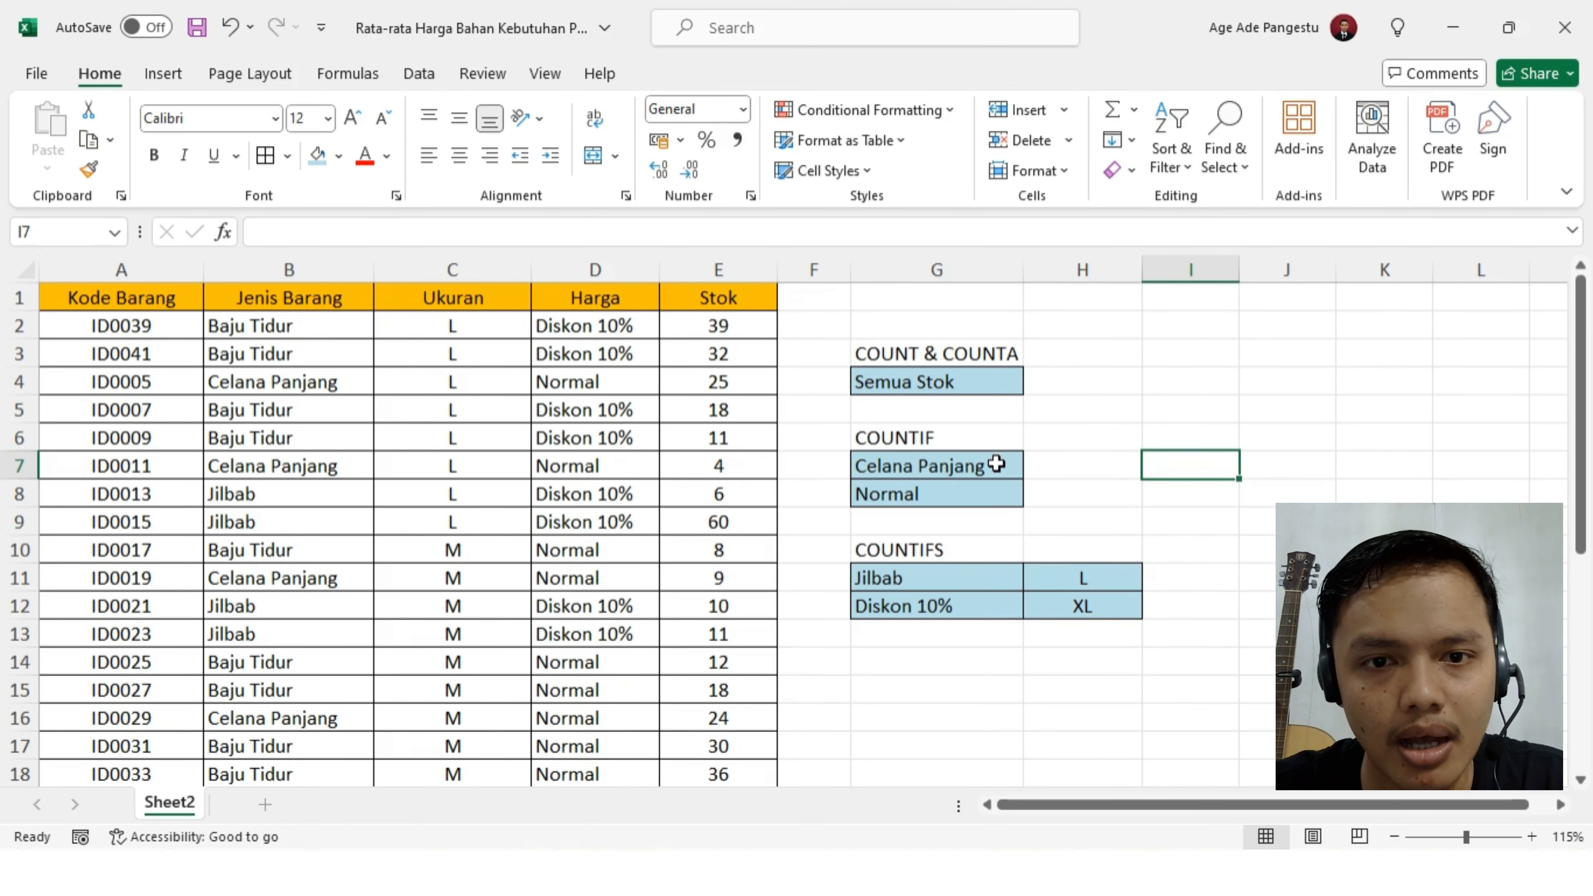
left_click(978, 465)
left_click(953, 492)
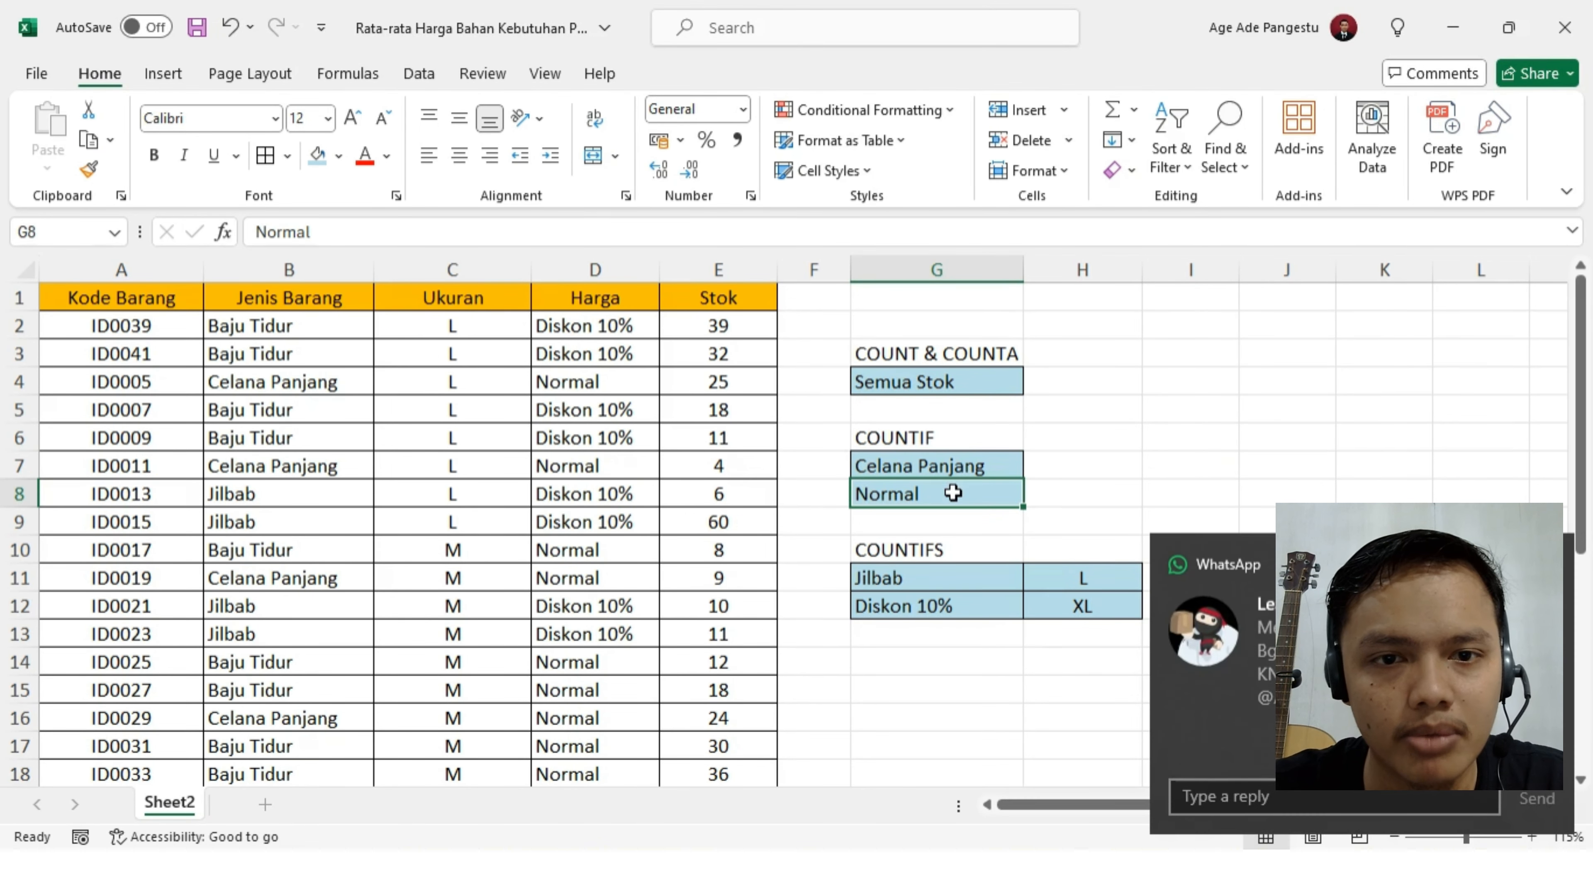
left_click(928, 466)
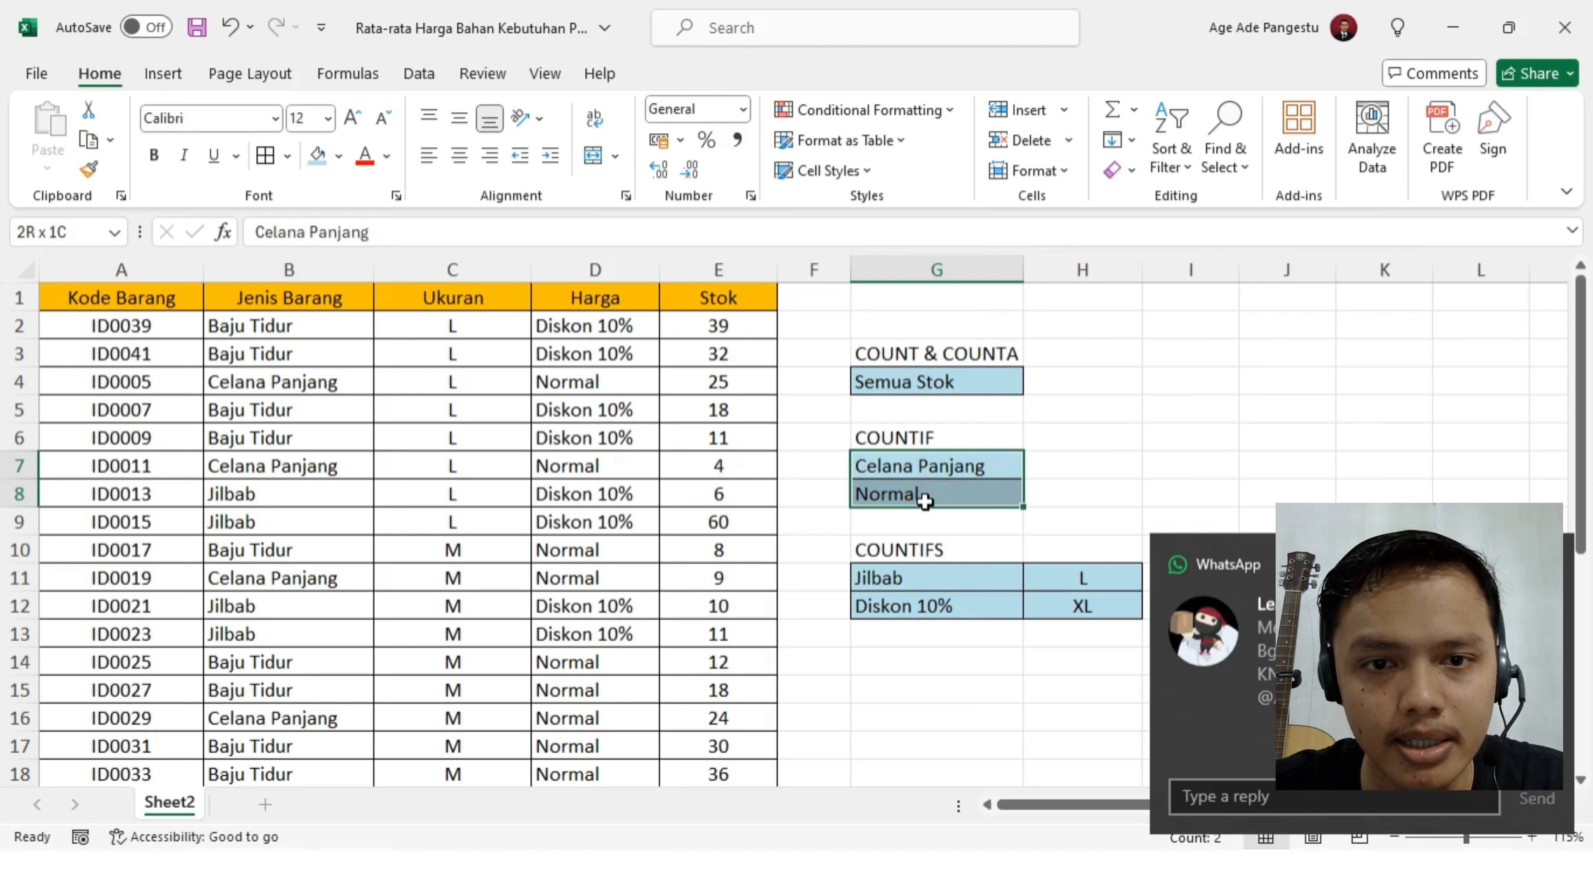
left_click(1063, 447)
- Examine the COUNTIFS block with its paired criteria Jilbab with L and Diskon 10% with XL
left_click(964, 627)
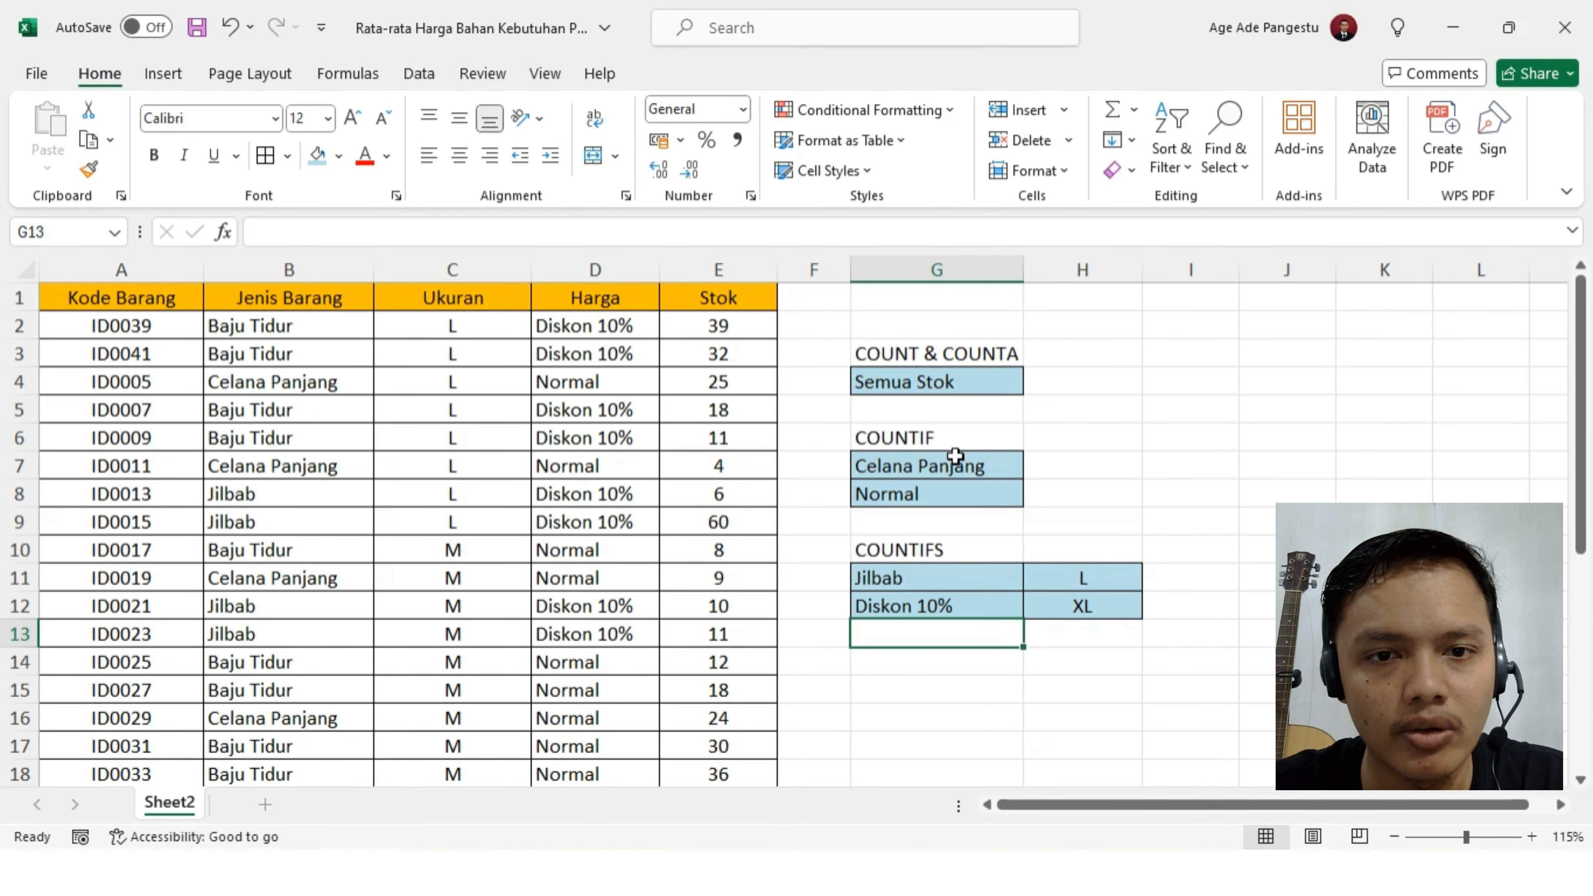
left_click(1091, 664)
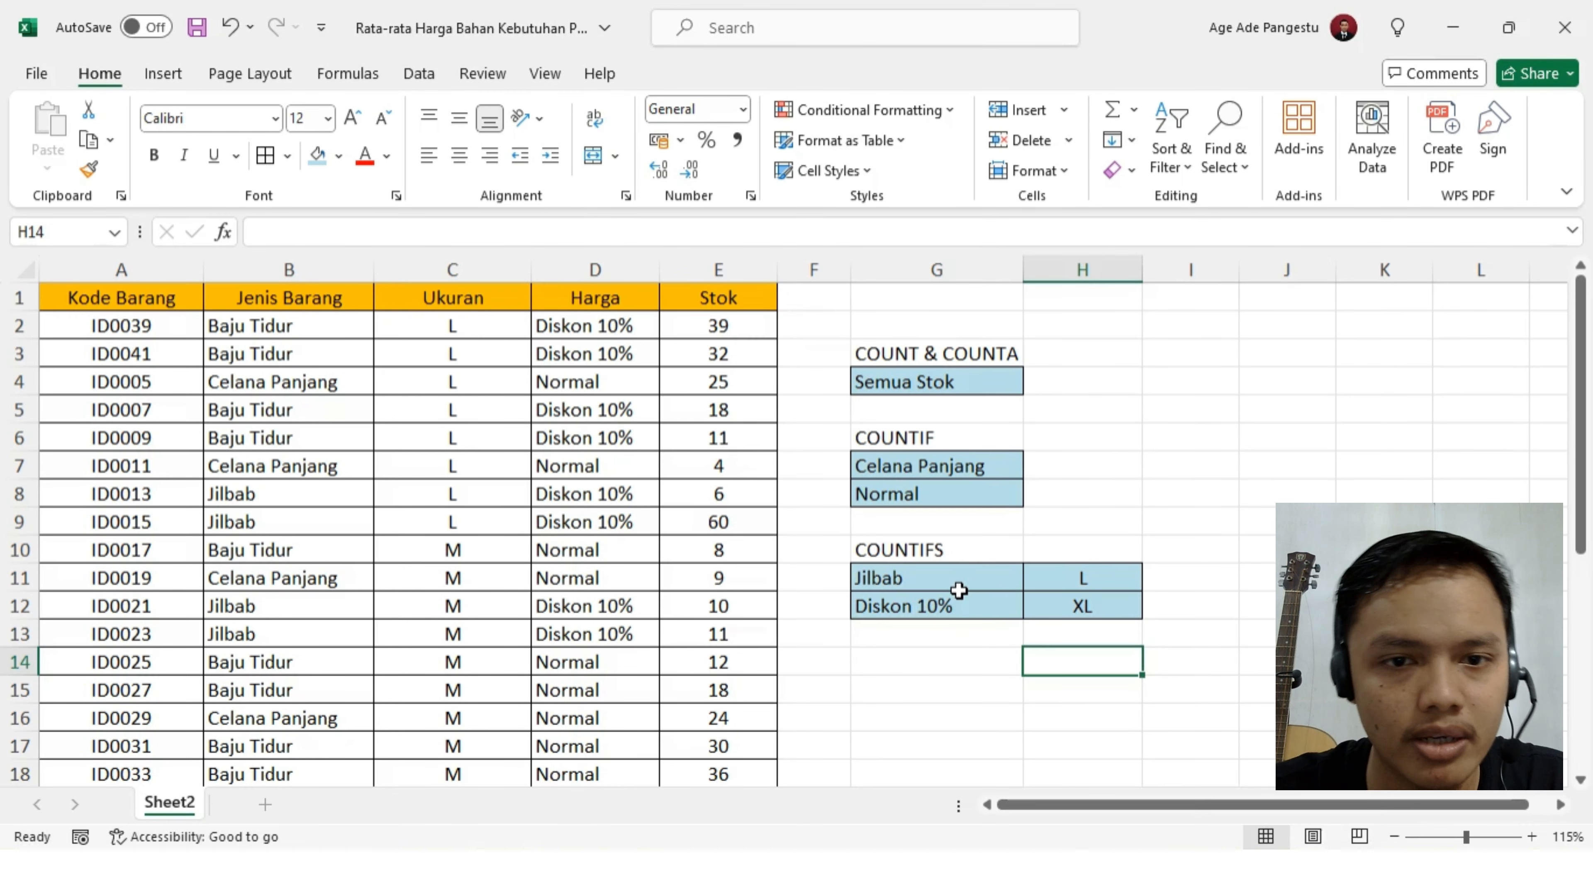
left_click(947, 640)
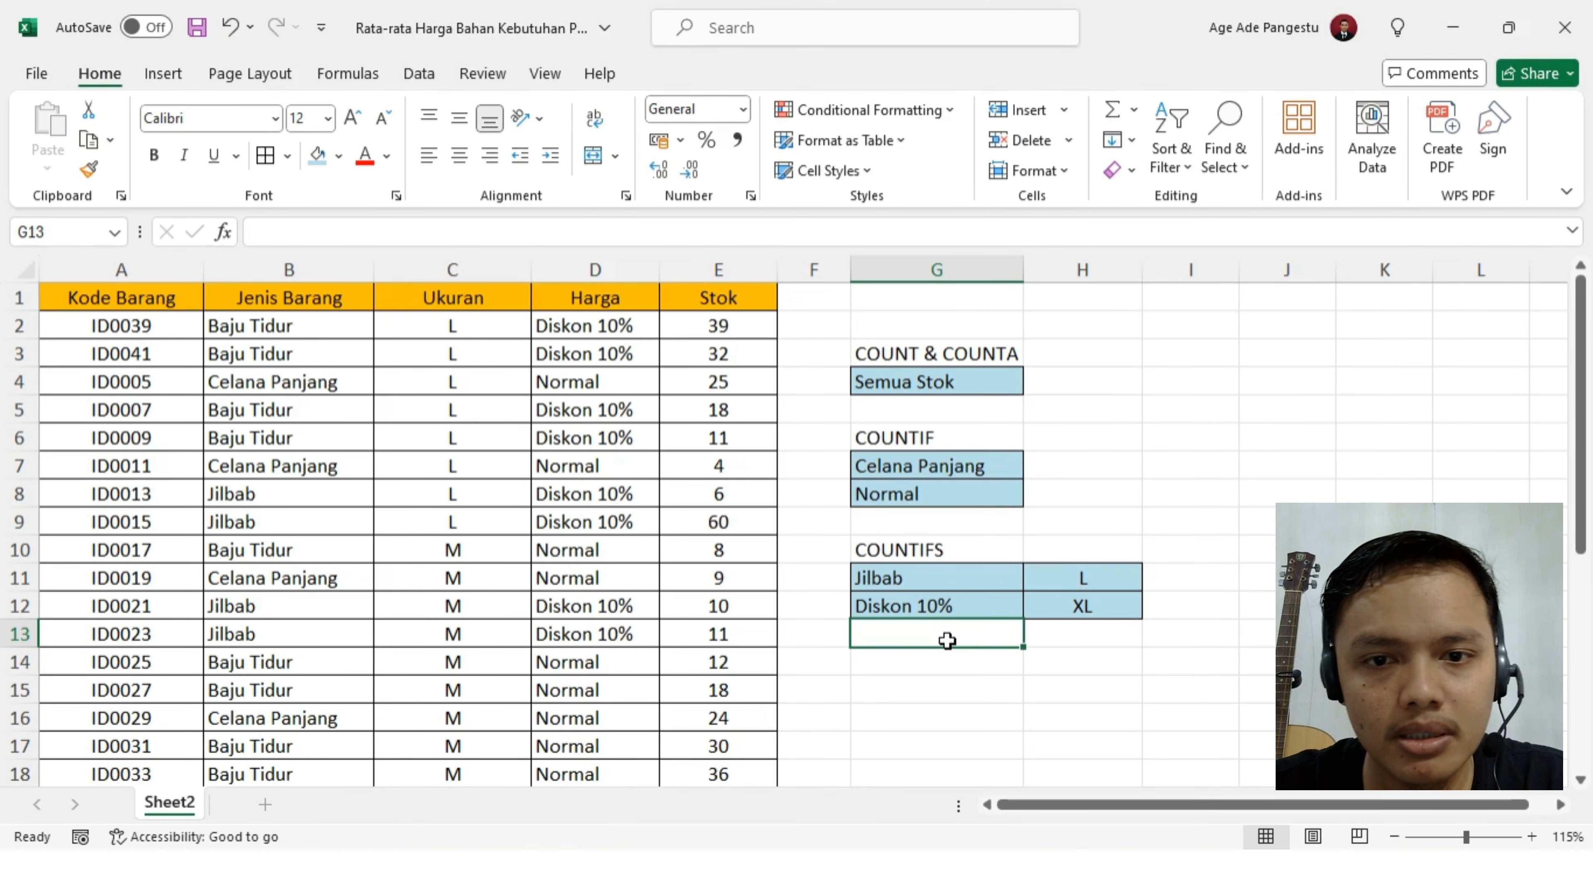
left_click(1128, 665)
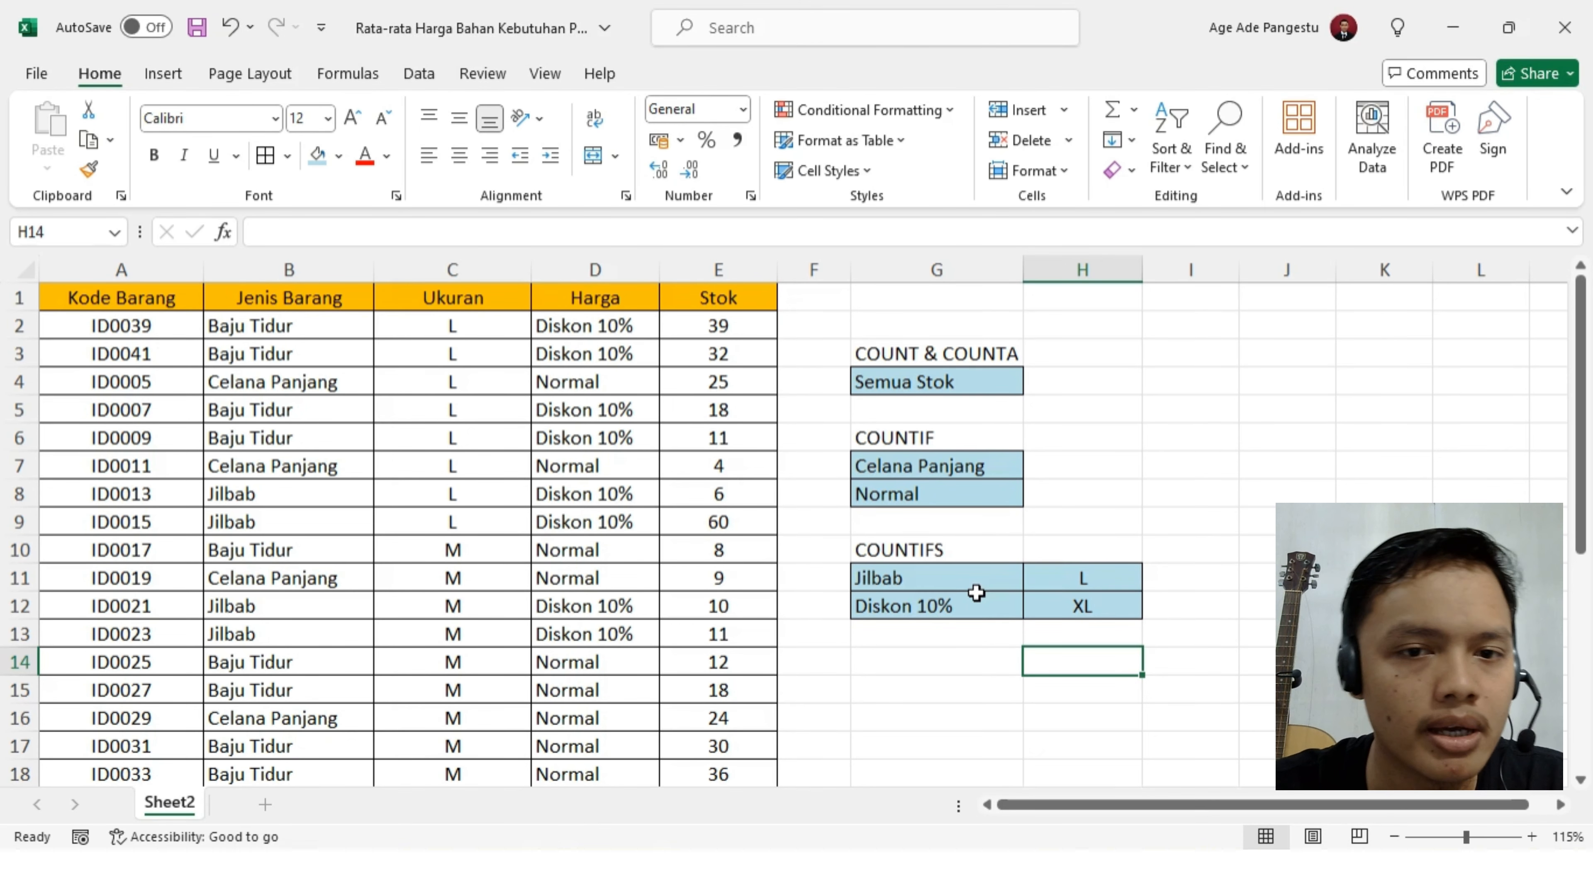
left_click(1172, 562)
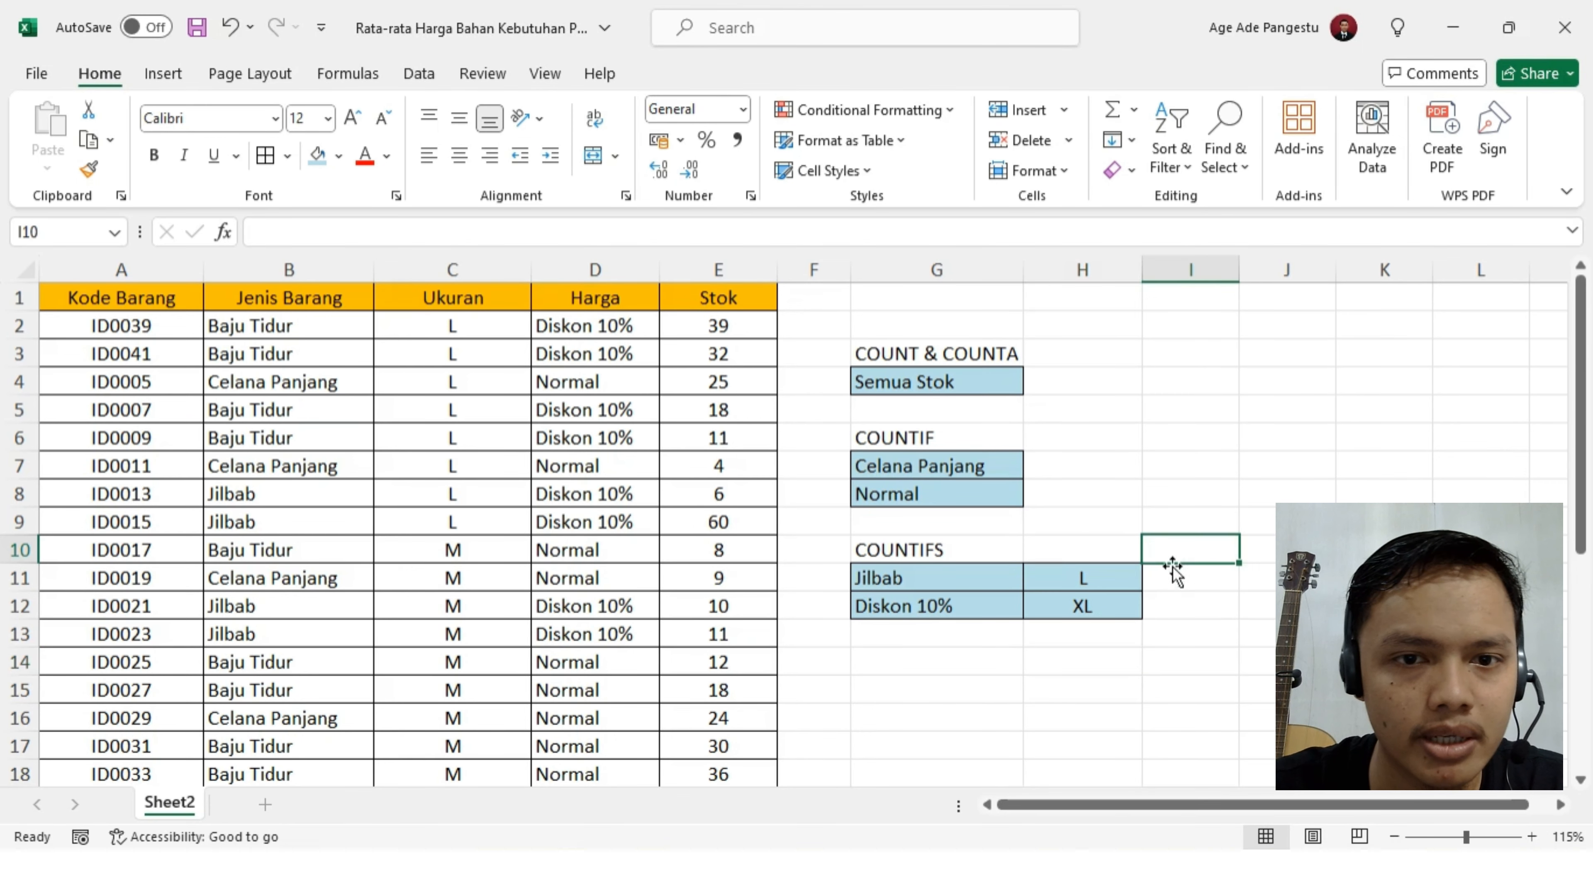
left_click(1118, 626)
left_click(969, 475)
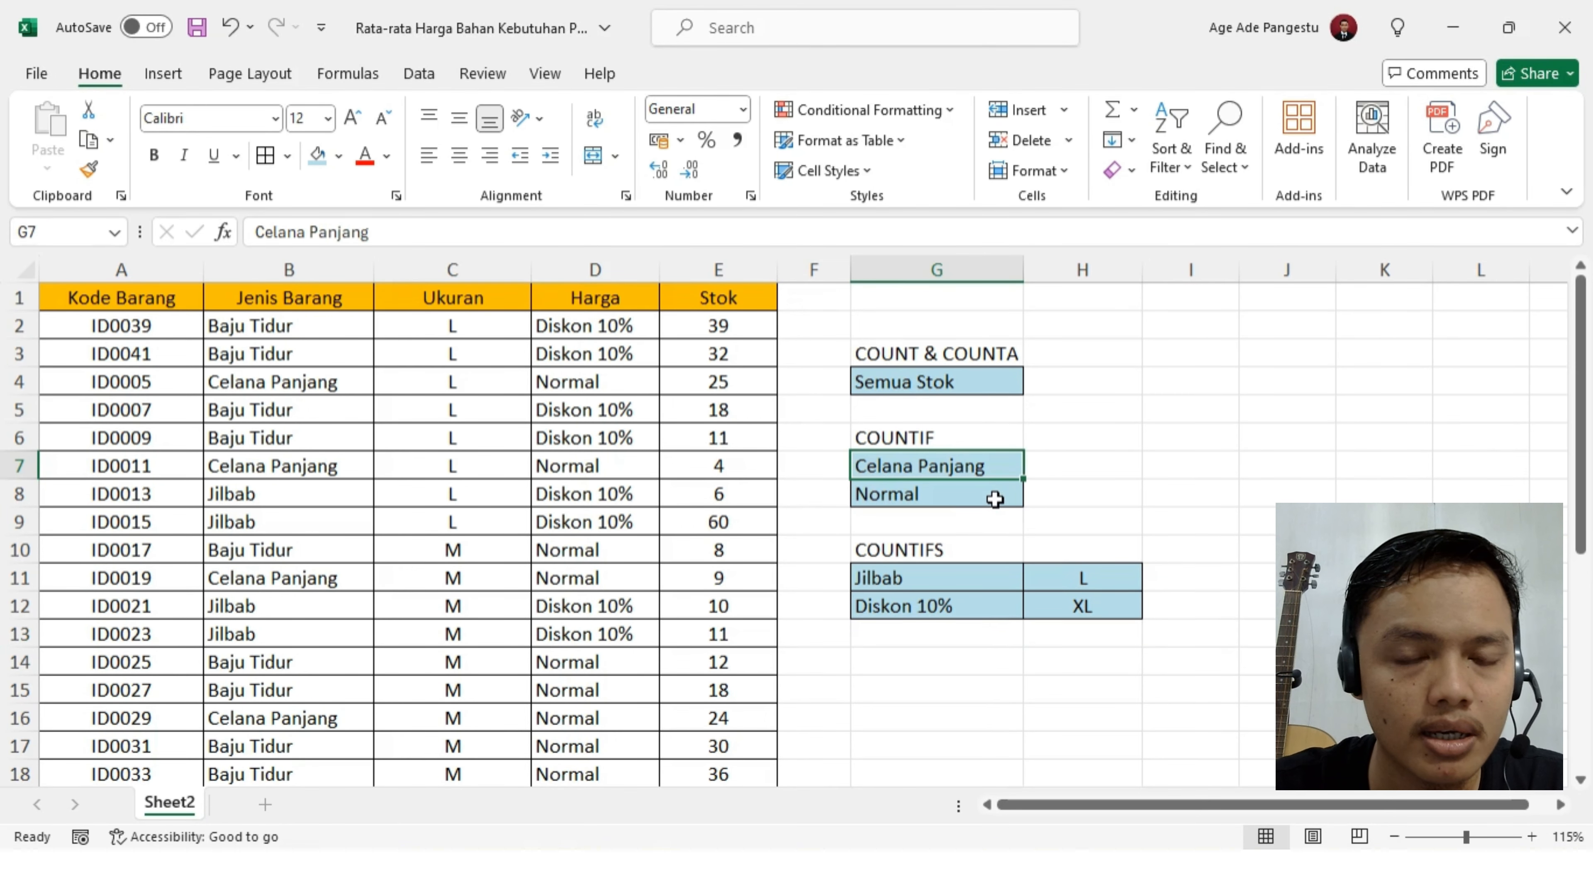
left_click(1038, 631)
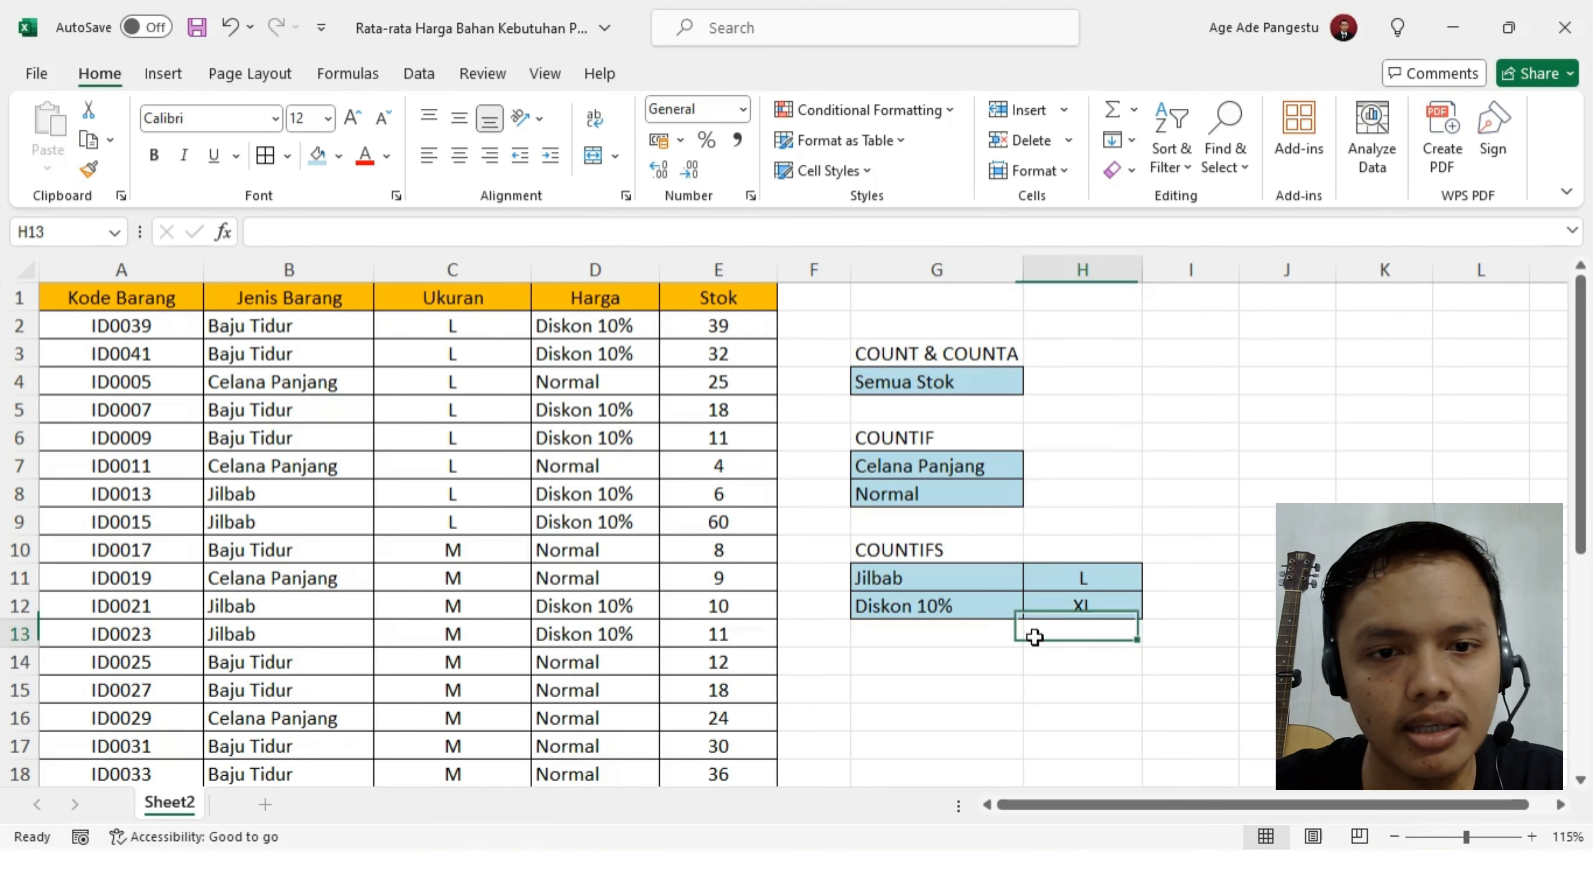
left_click(1048, 706)
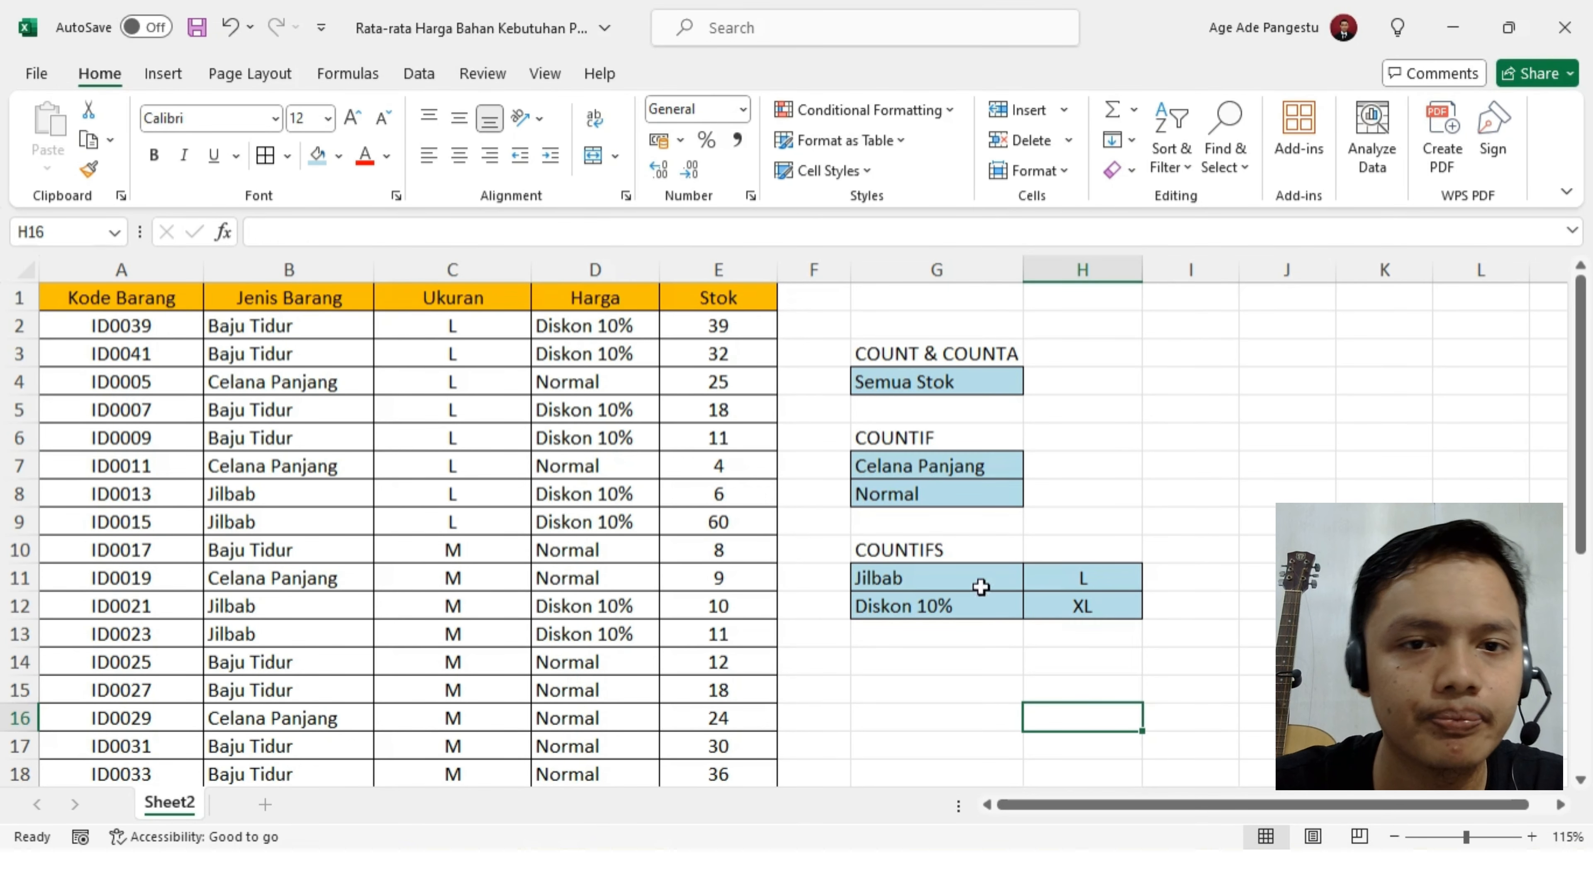
left_click(1027, 405)
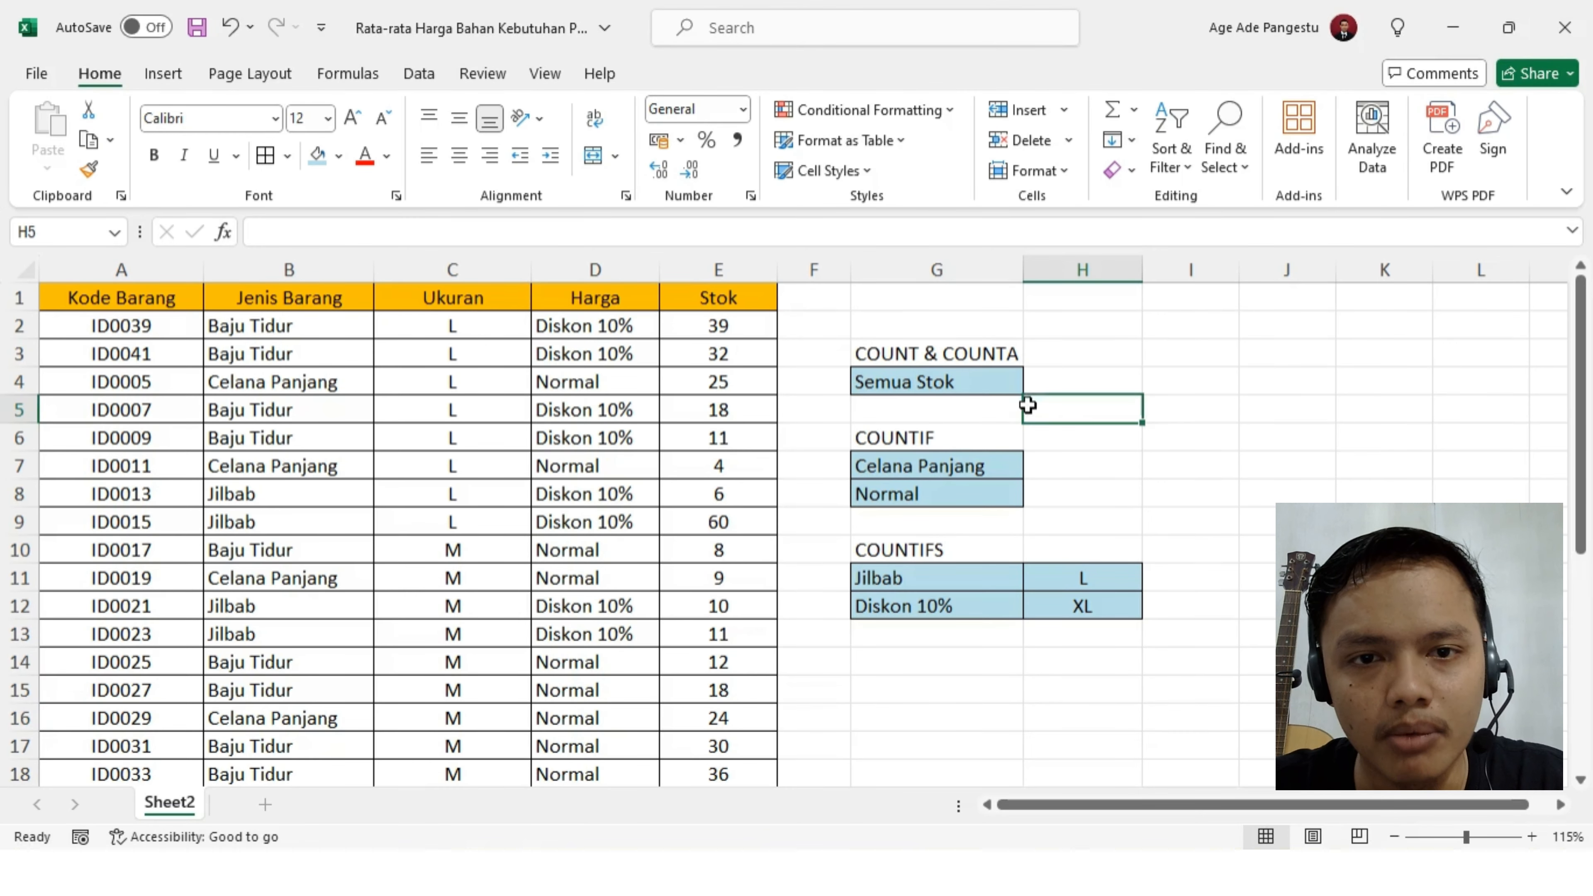
left_click(1123, 517)
- Examine the data table's Kode Barang, Jenis Barang, Ukuran, Harga and Stok columns
left_click_drag(102, 312, 696, 745)
scroll(614, 487, "up", 5)
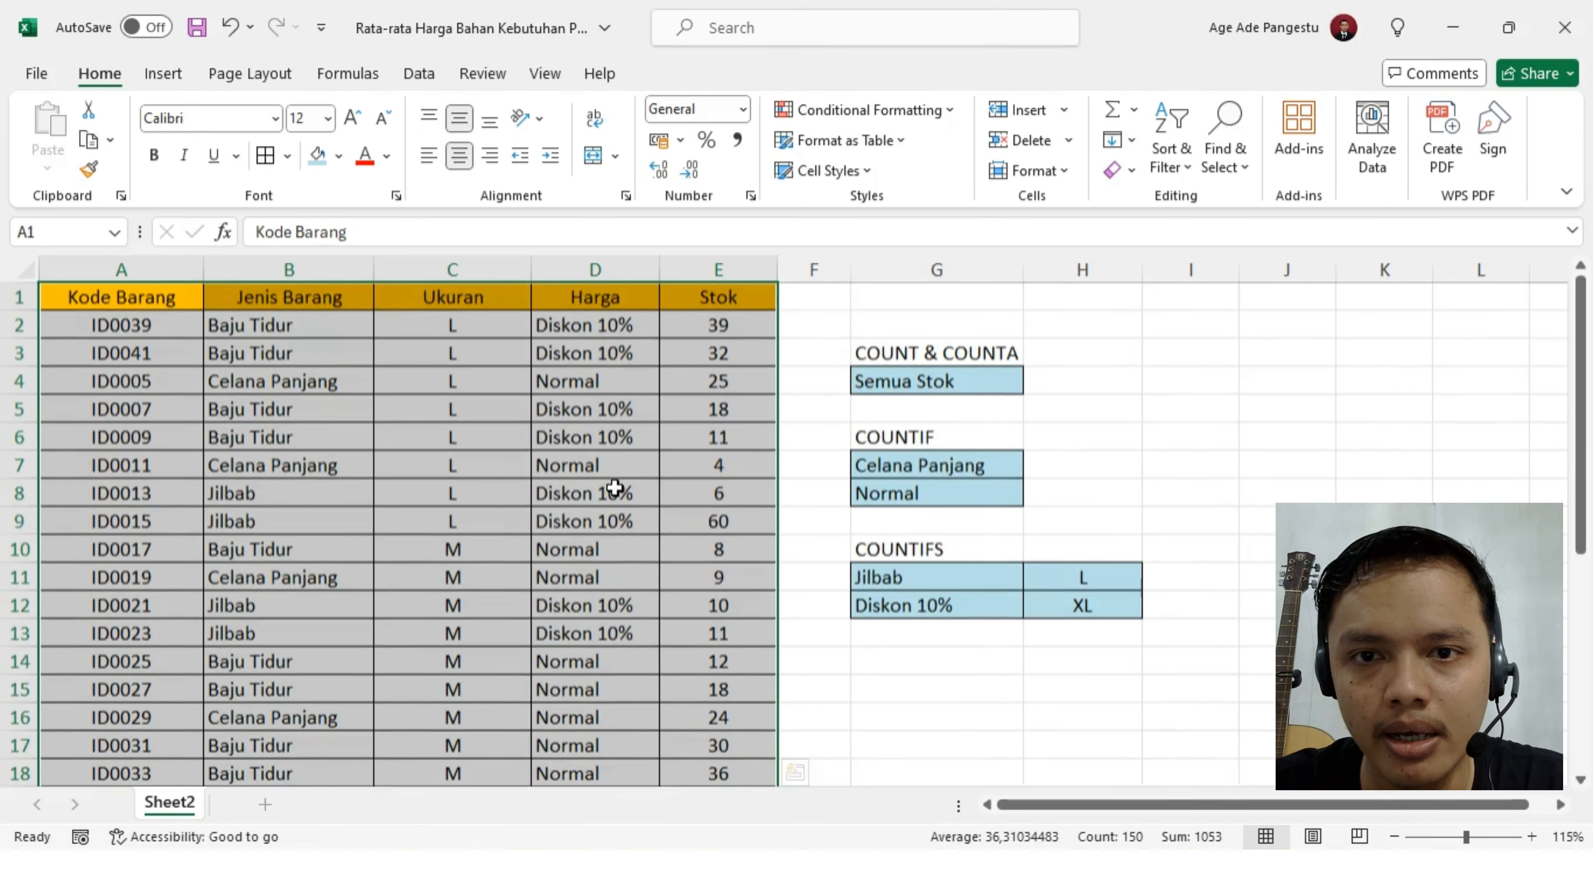
left_click(370, 416)
left_click_drag(160, 299, 151, 518)
left_click_drag(298, 306, 301, 520)
left_click_drag(466, 299, 482, 634)
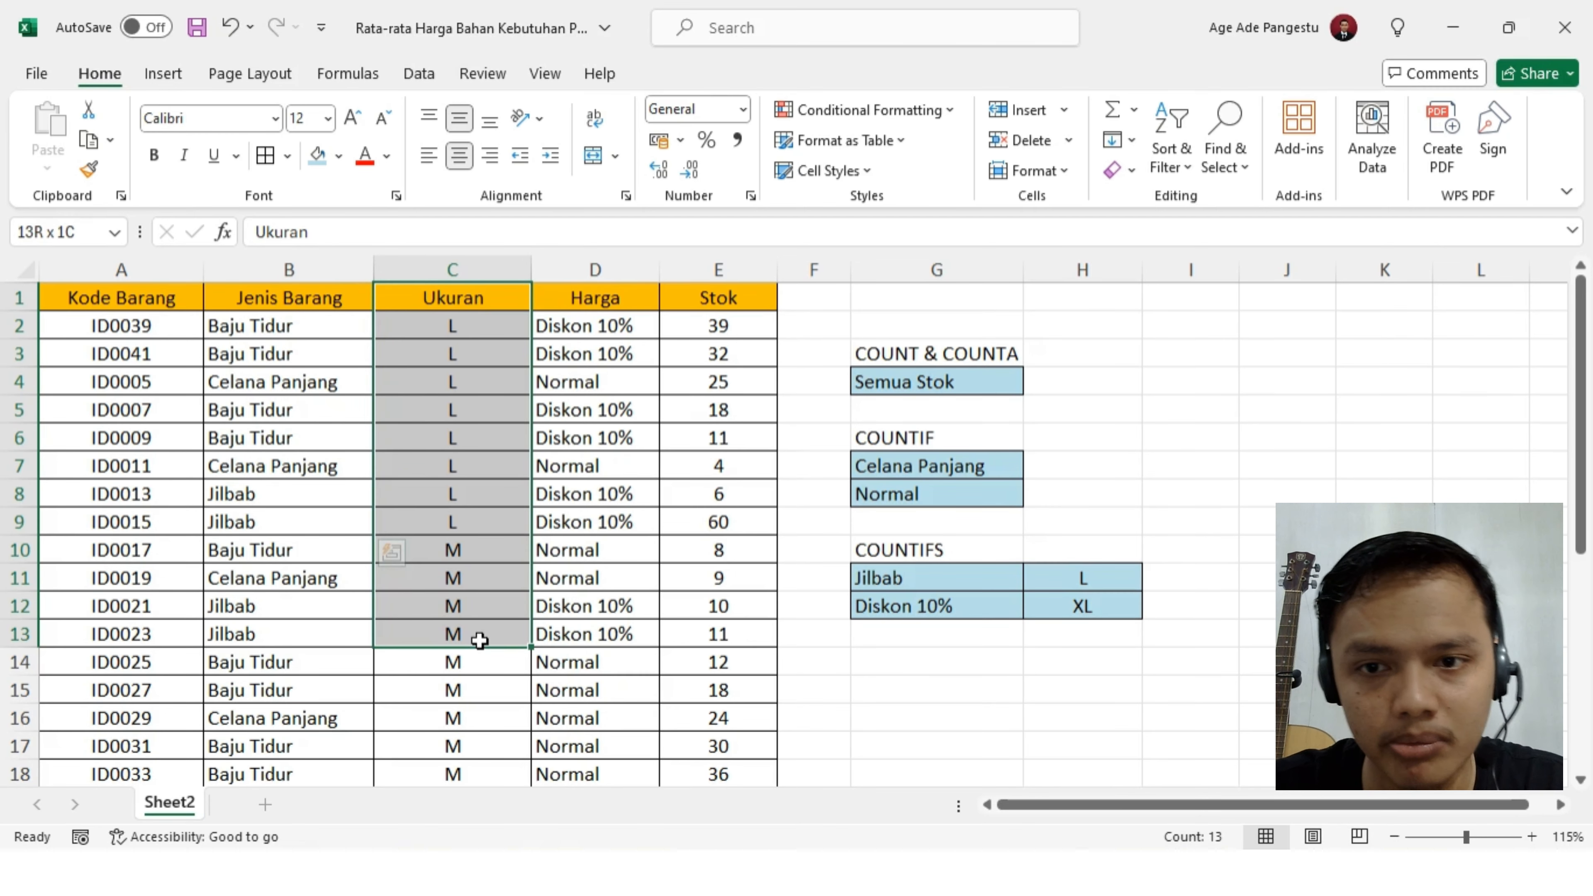
scroll(480, 614, "down", 2)
scroll(646, 324, "up", 2)
left_click(639, 309)
left_click_drag(640, 309, 626, 609)
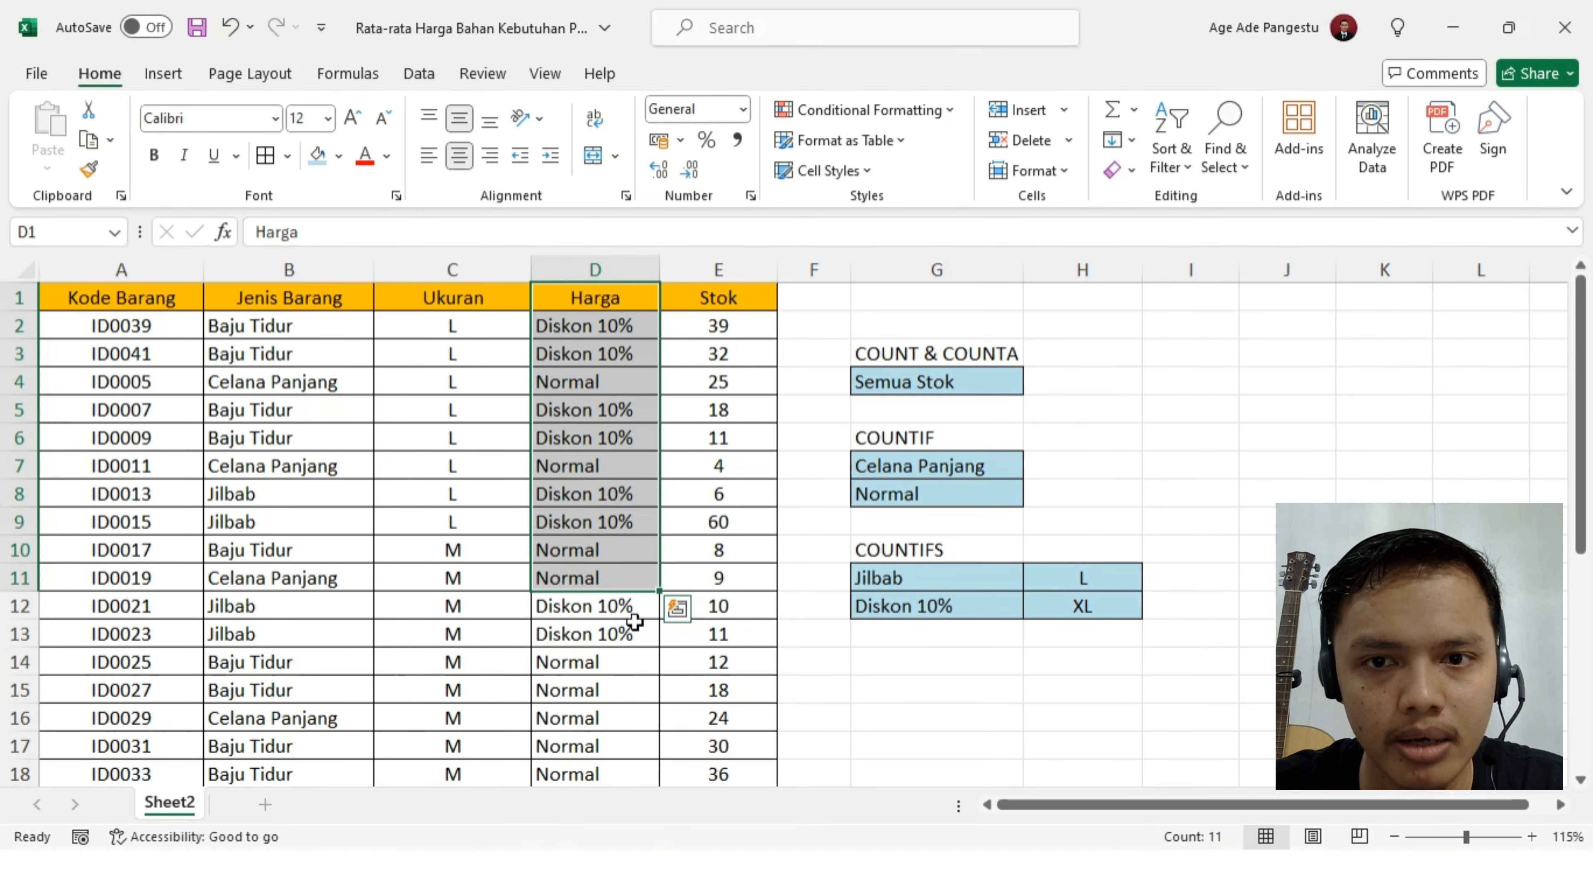
left_click(612, 665)
left_click(646, 441)
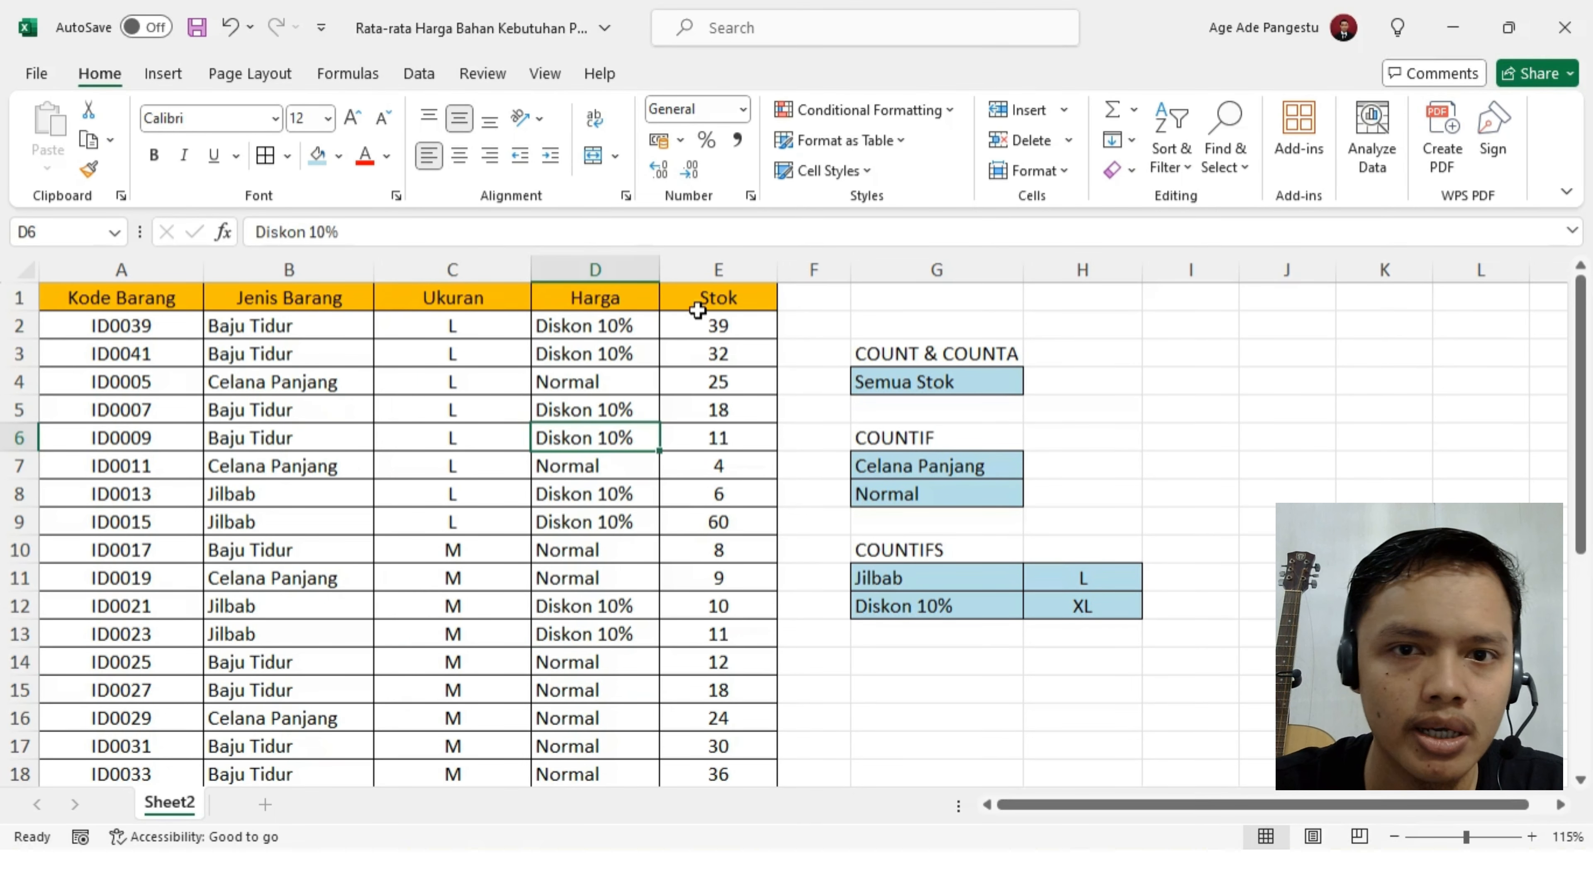
left_click_drag(697, 301, 713, 772)
scroll(690, 722, "up", 1)
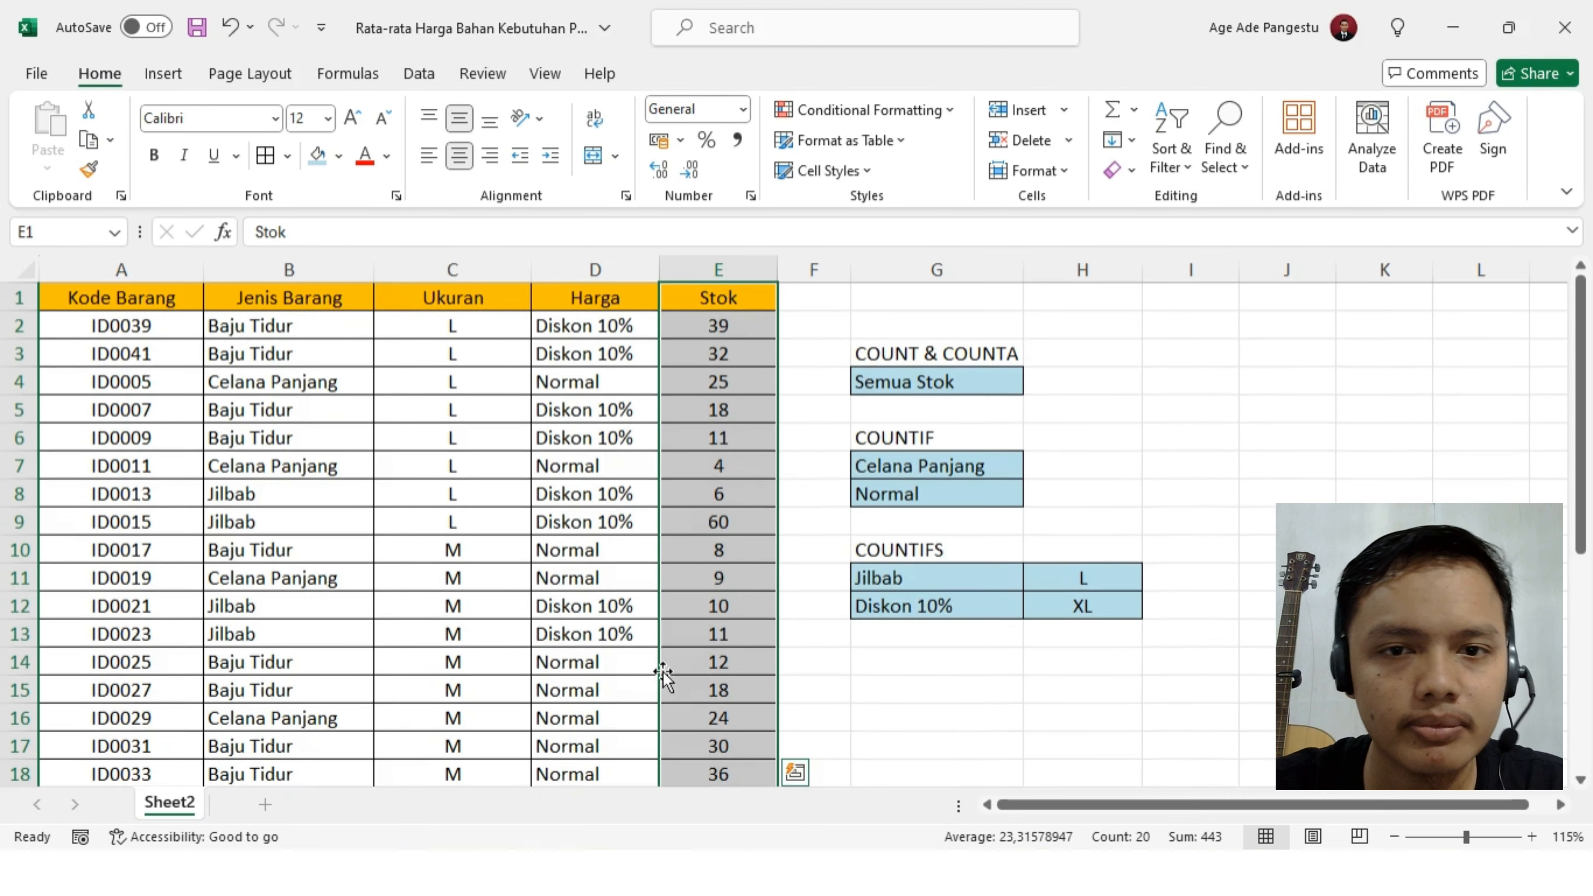
left_click(1190, 493)
- Enter =COUNT(E2:E30) in H4 beside Semua Stok to count the numeric entries in the Stok column
left_click(1060, 385)
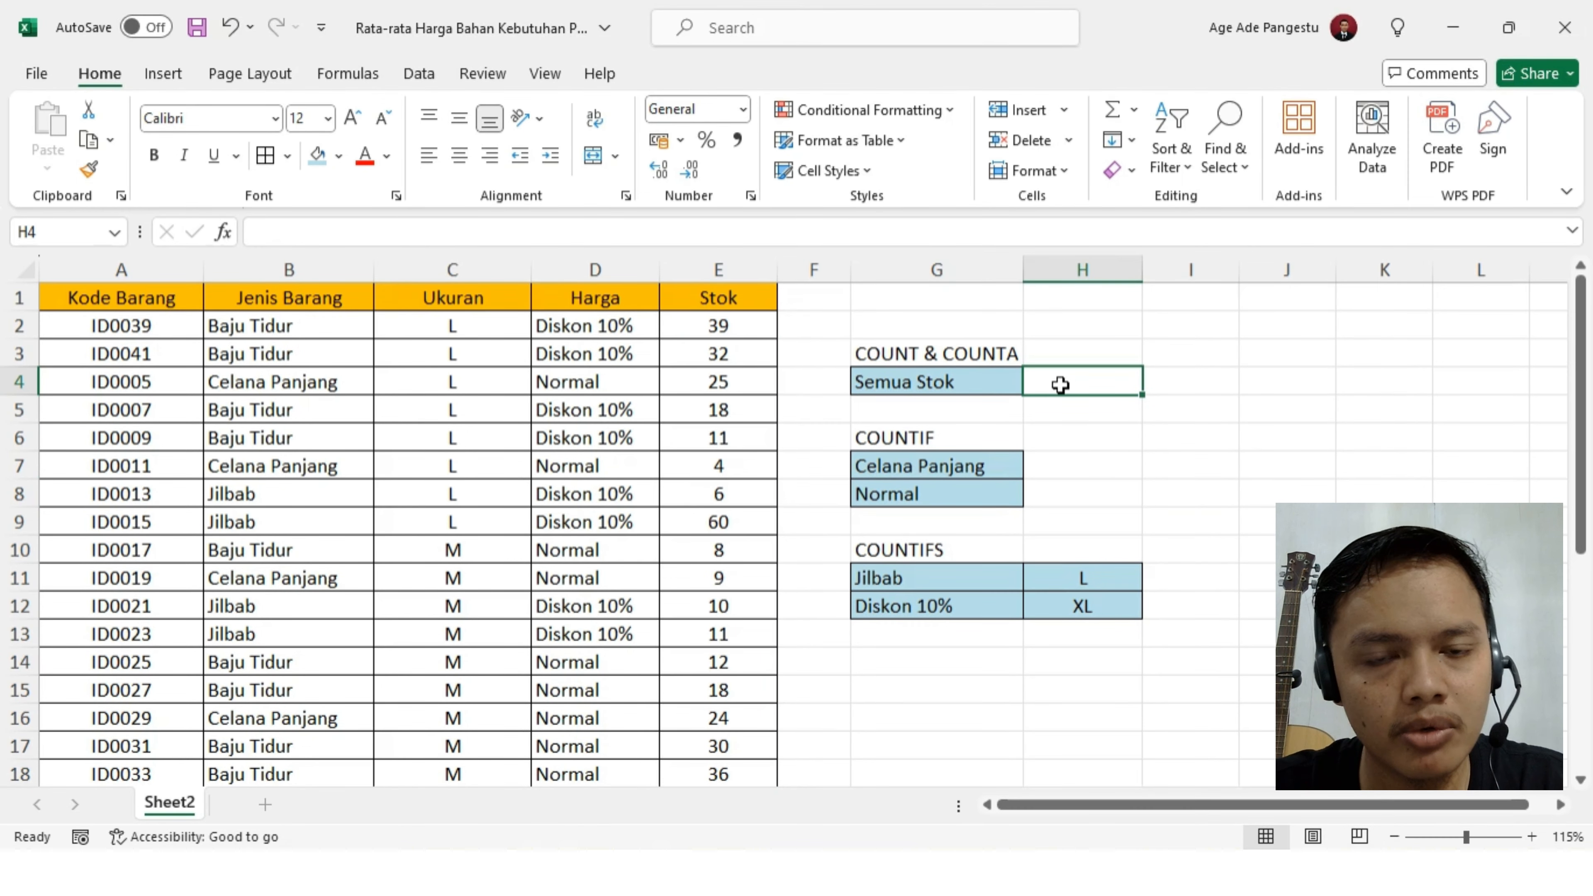
type("=")
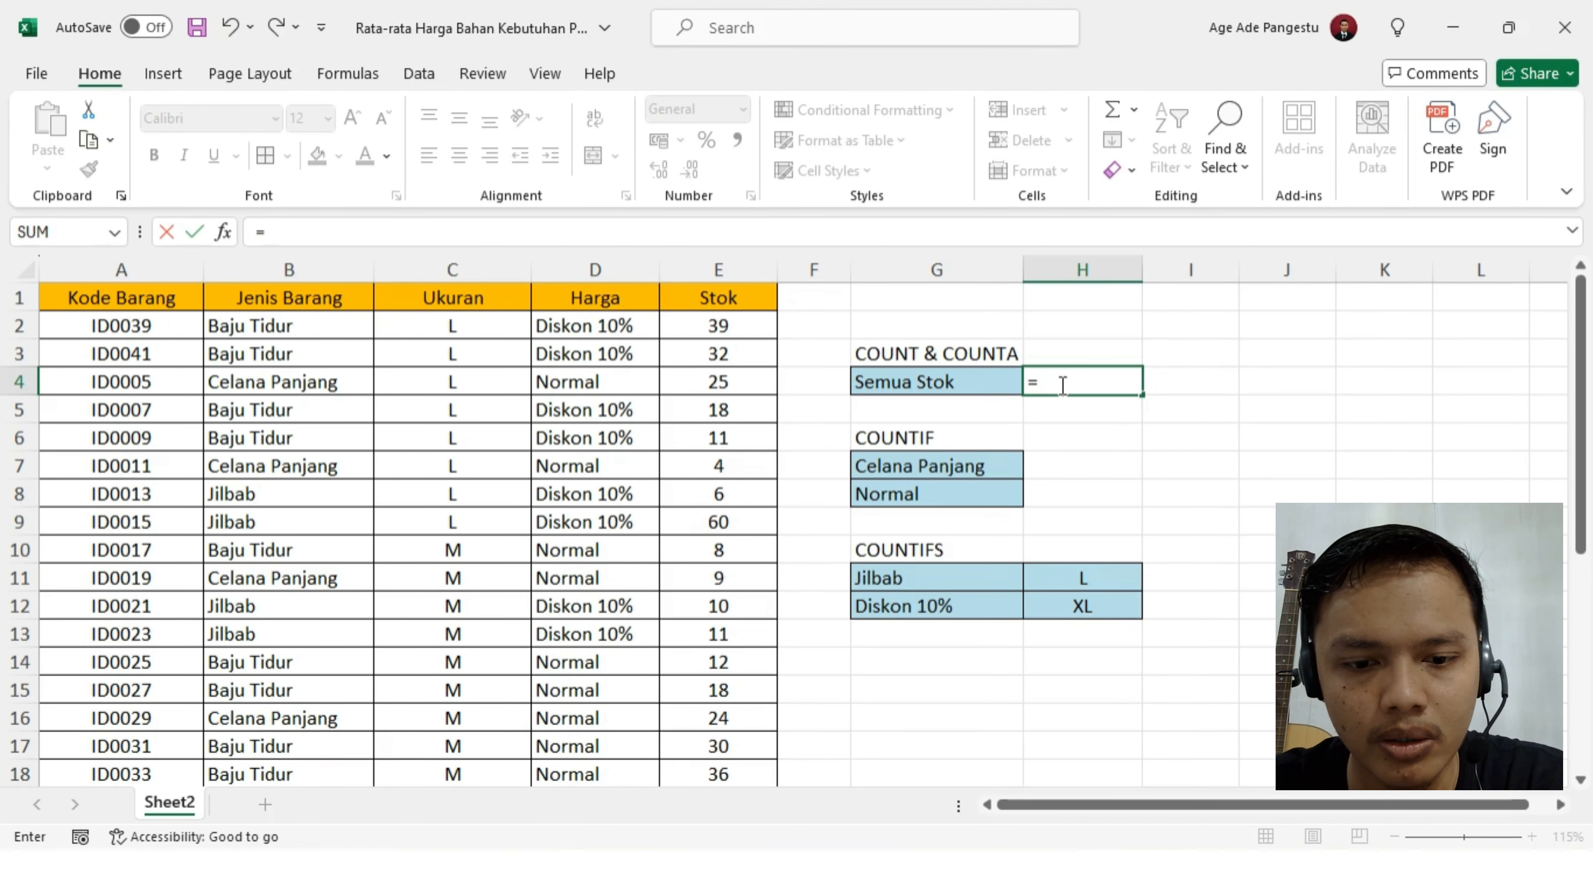
type("COUNT")
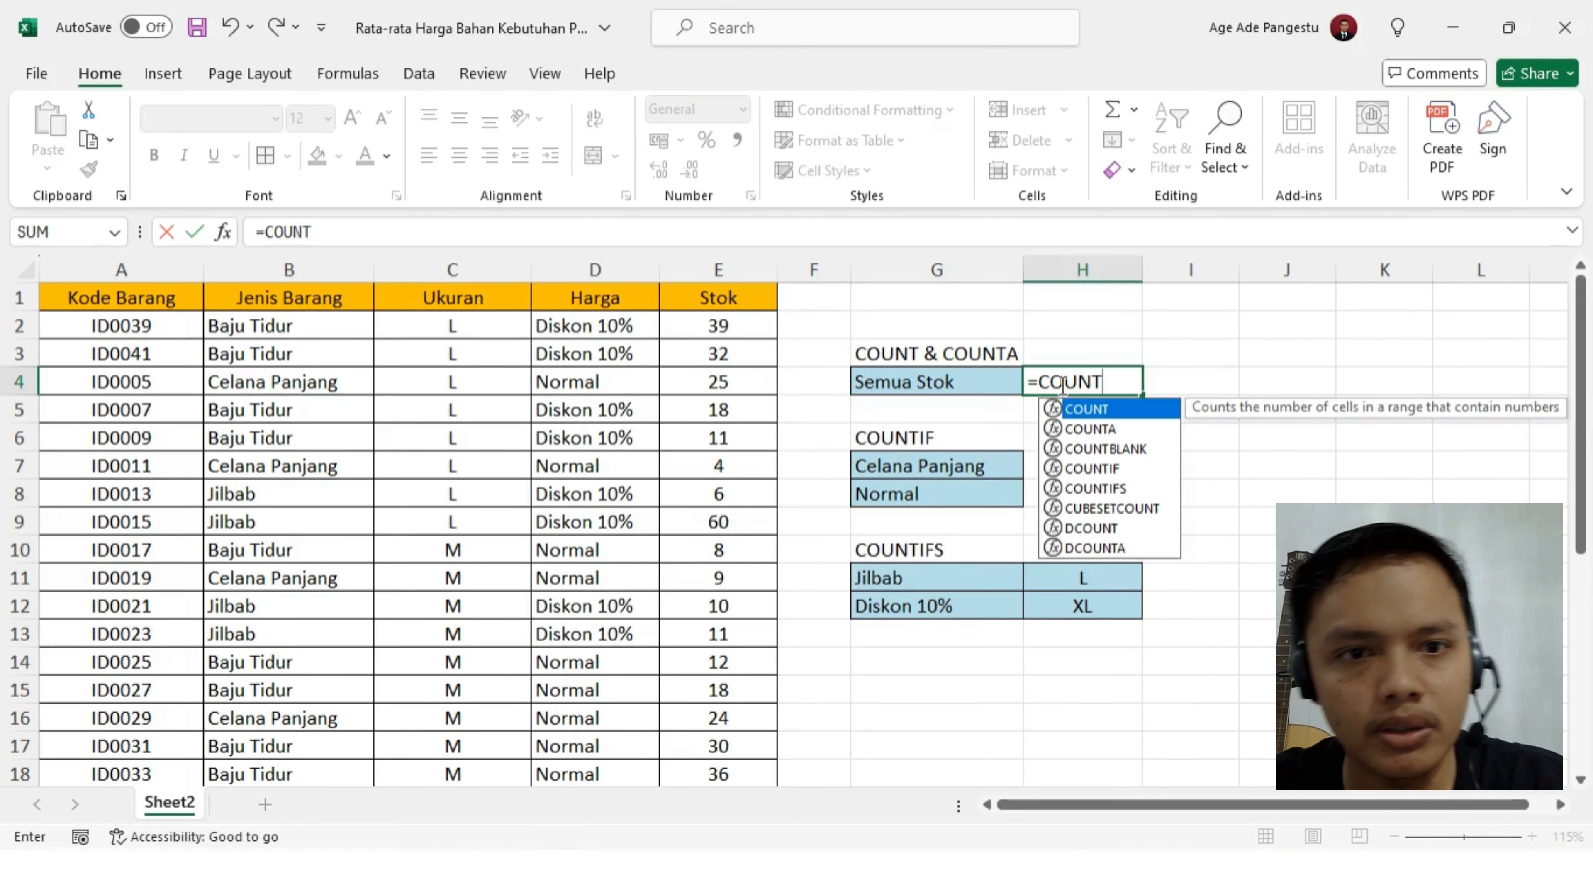
type("(")
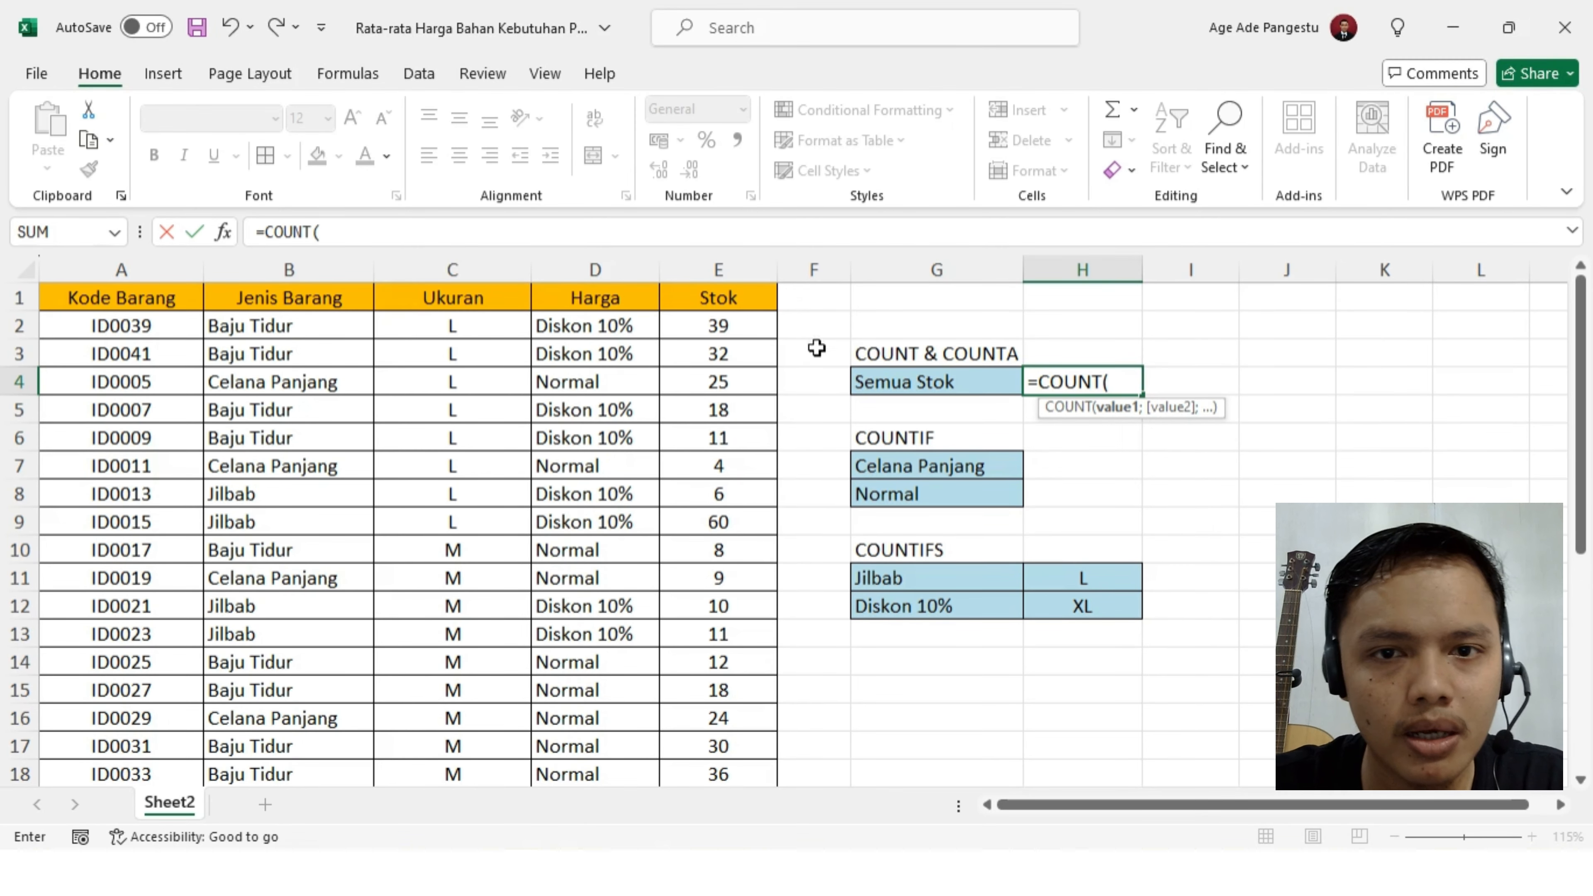
left_click_drag(734, 323, 705, 744)
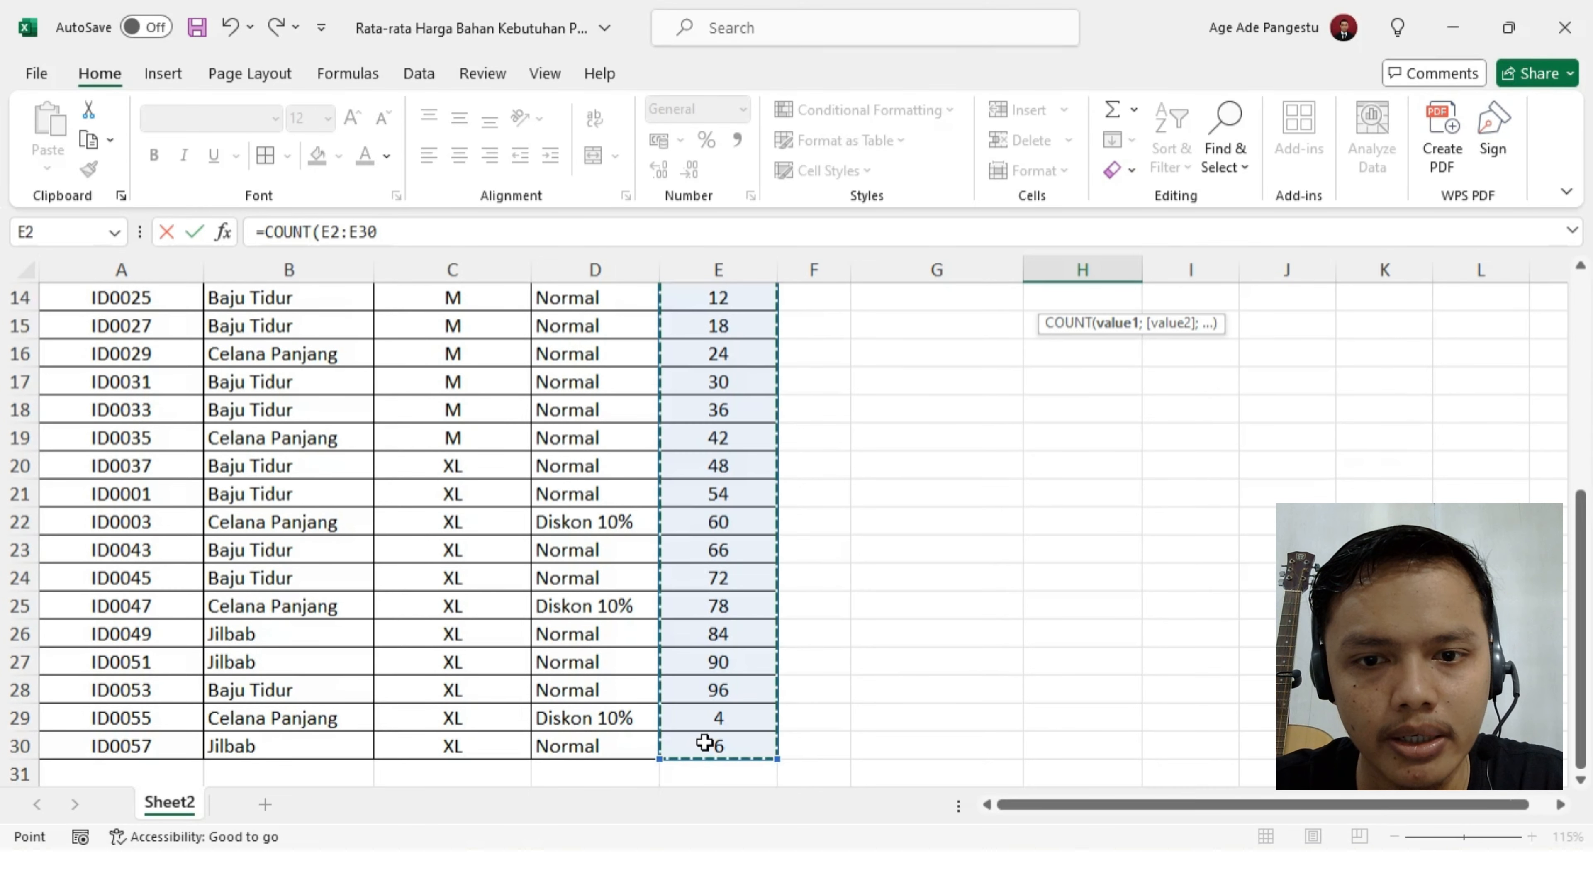
scroll(705, 744, "up", 4)
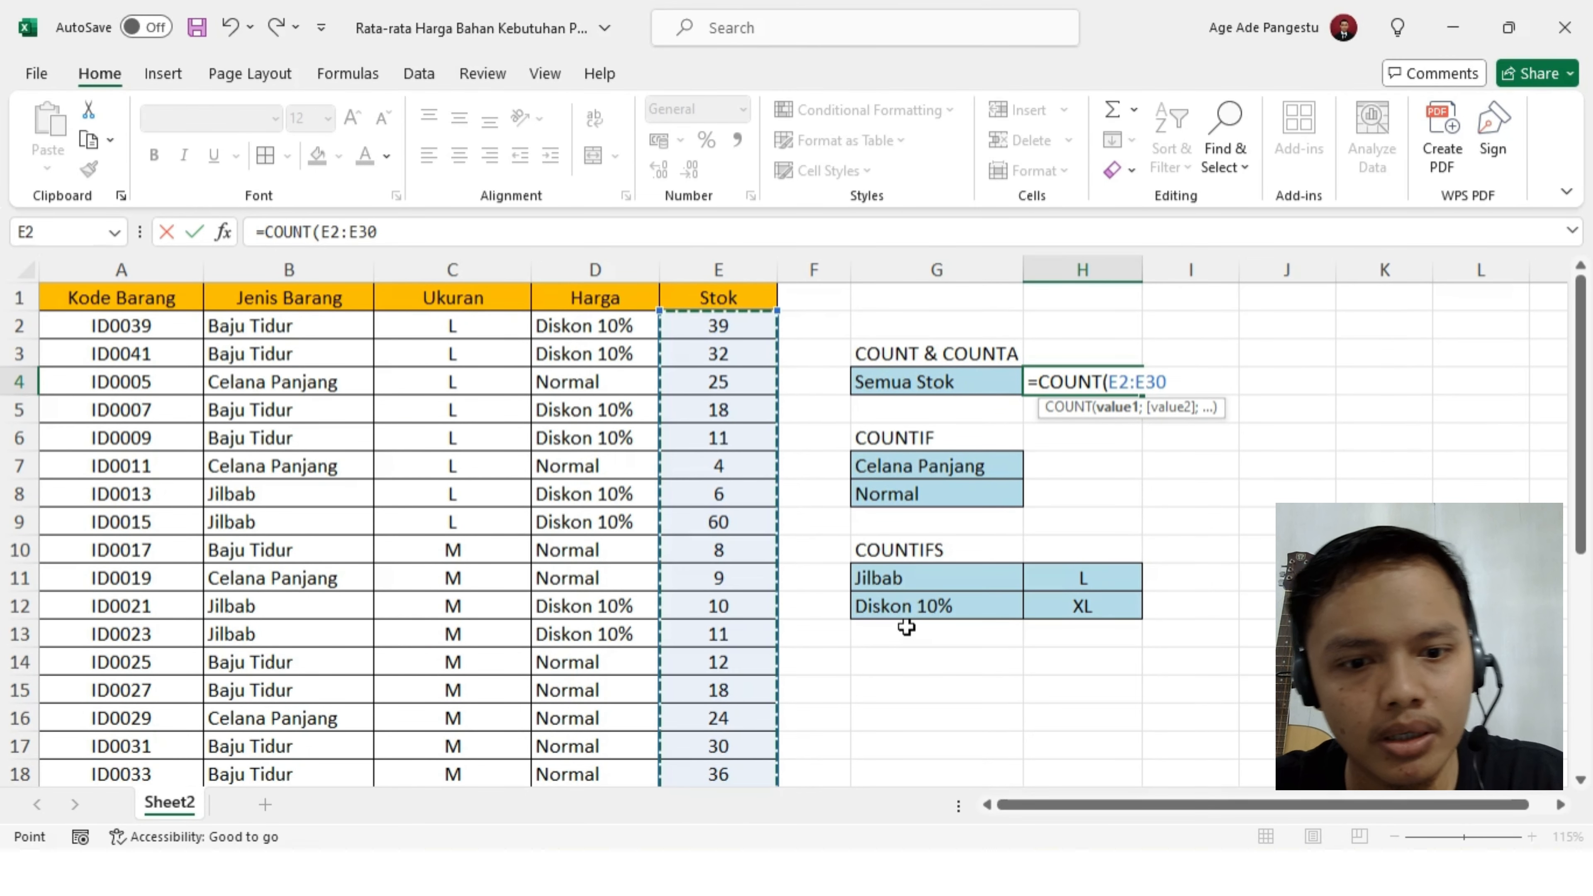
type(")")
key("Return")
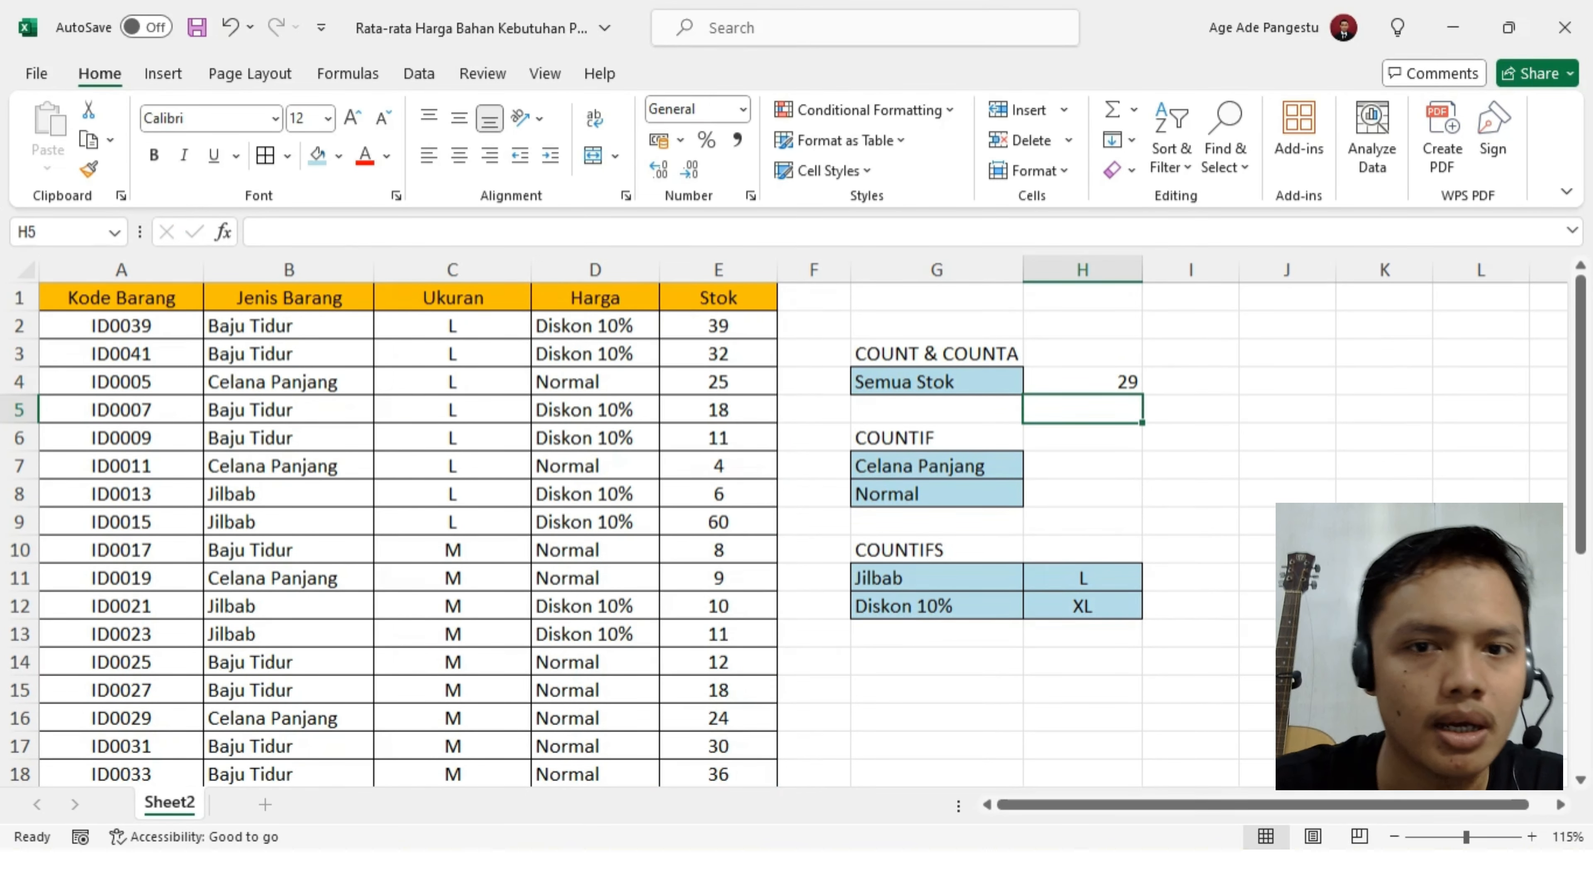
scroll(533, 455, "down", 7)
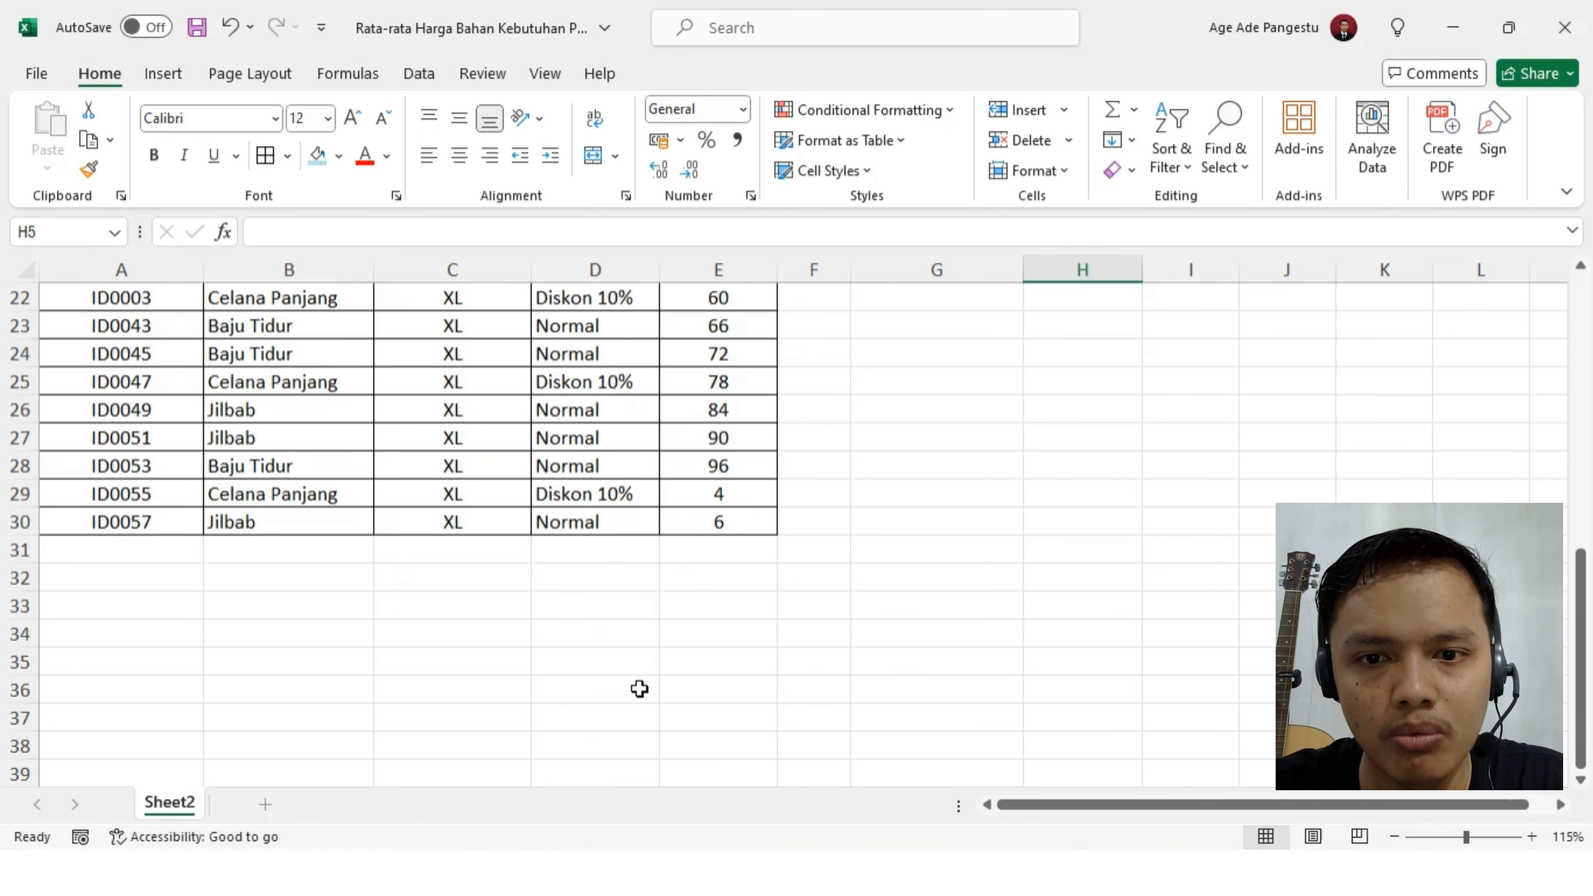
scroll(690, 672, "up", 4)
scroll(731, 653, "up", 3)
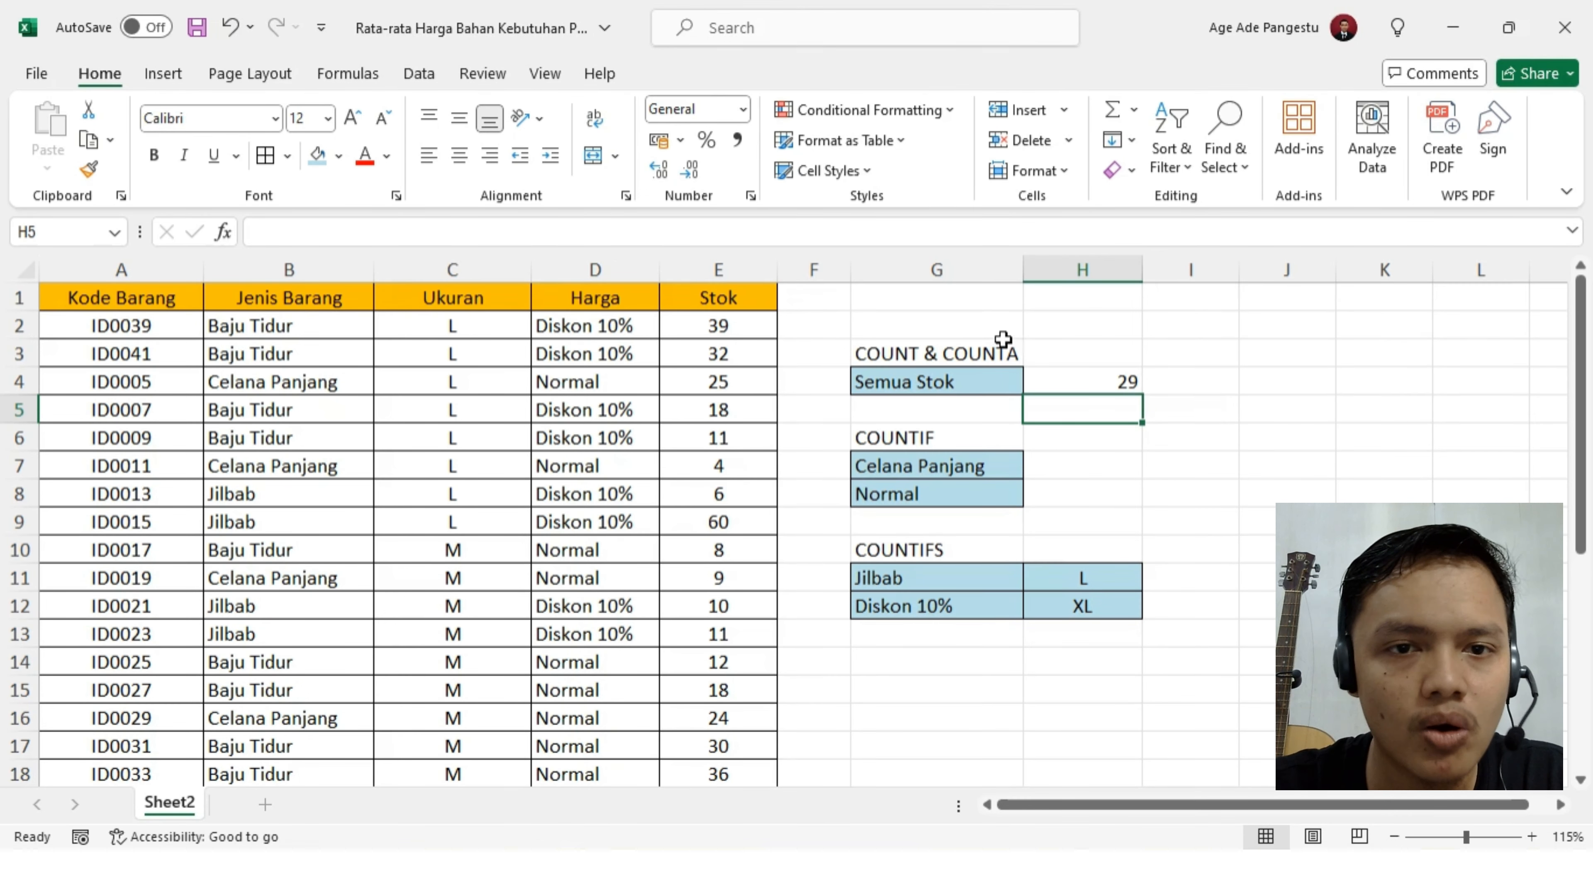
- Try counting the text entries of the Jenis Barang column by entering =COUNT(B2:B30) in H4
left_click(1079, 380)
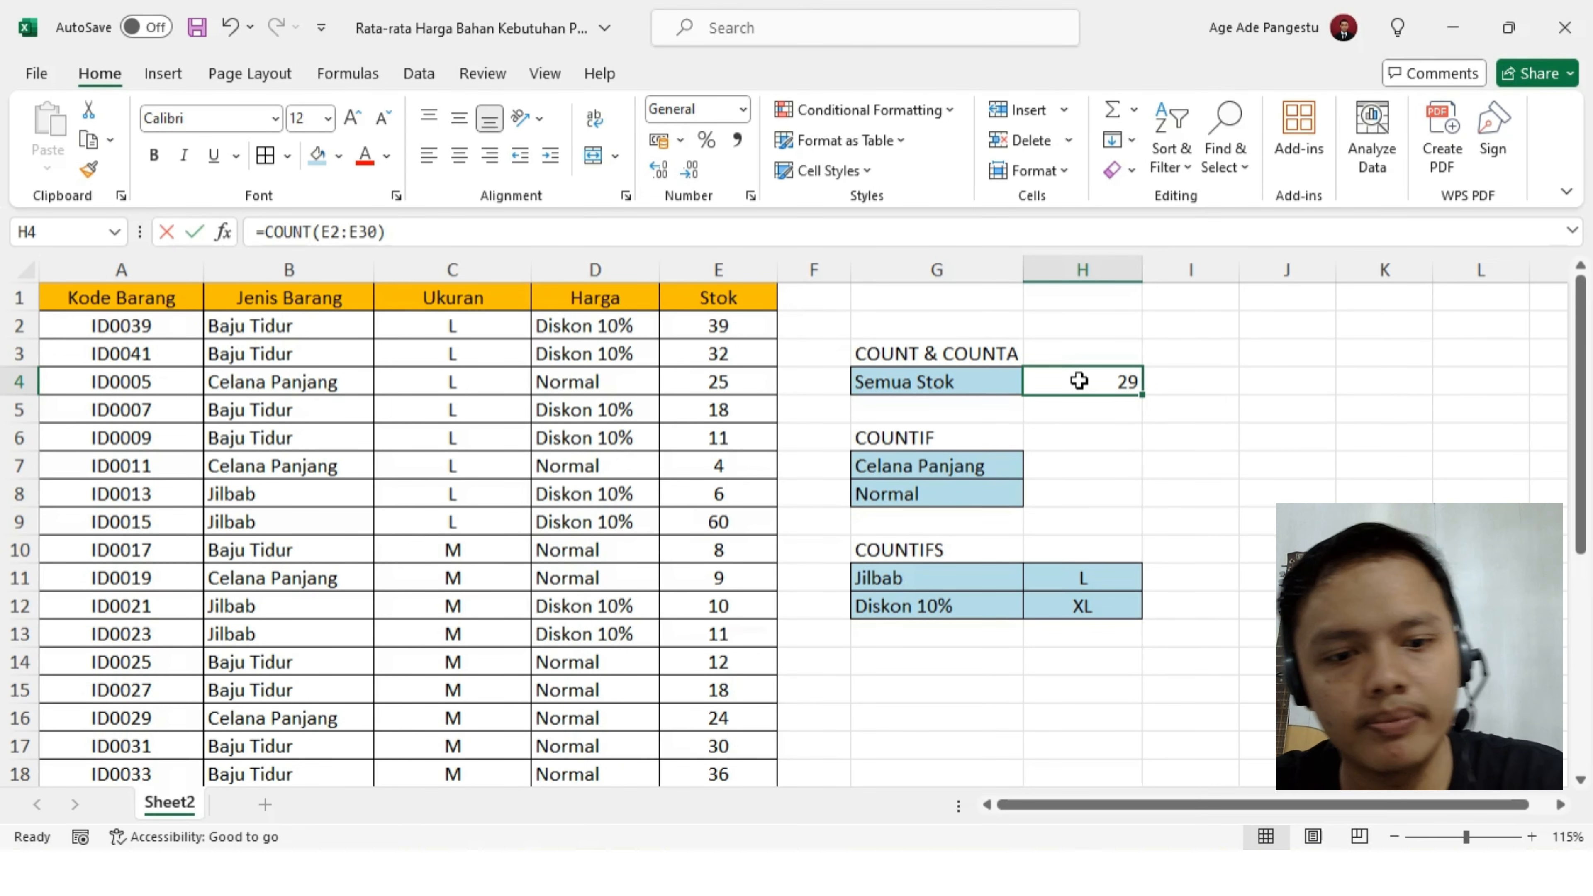
type("=")
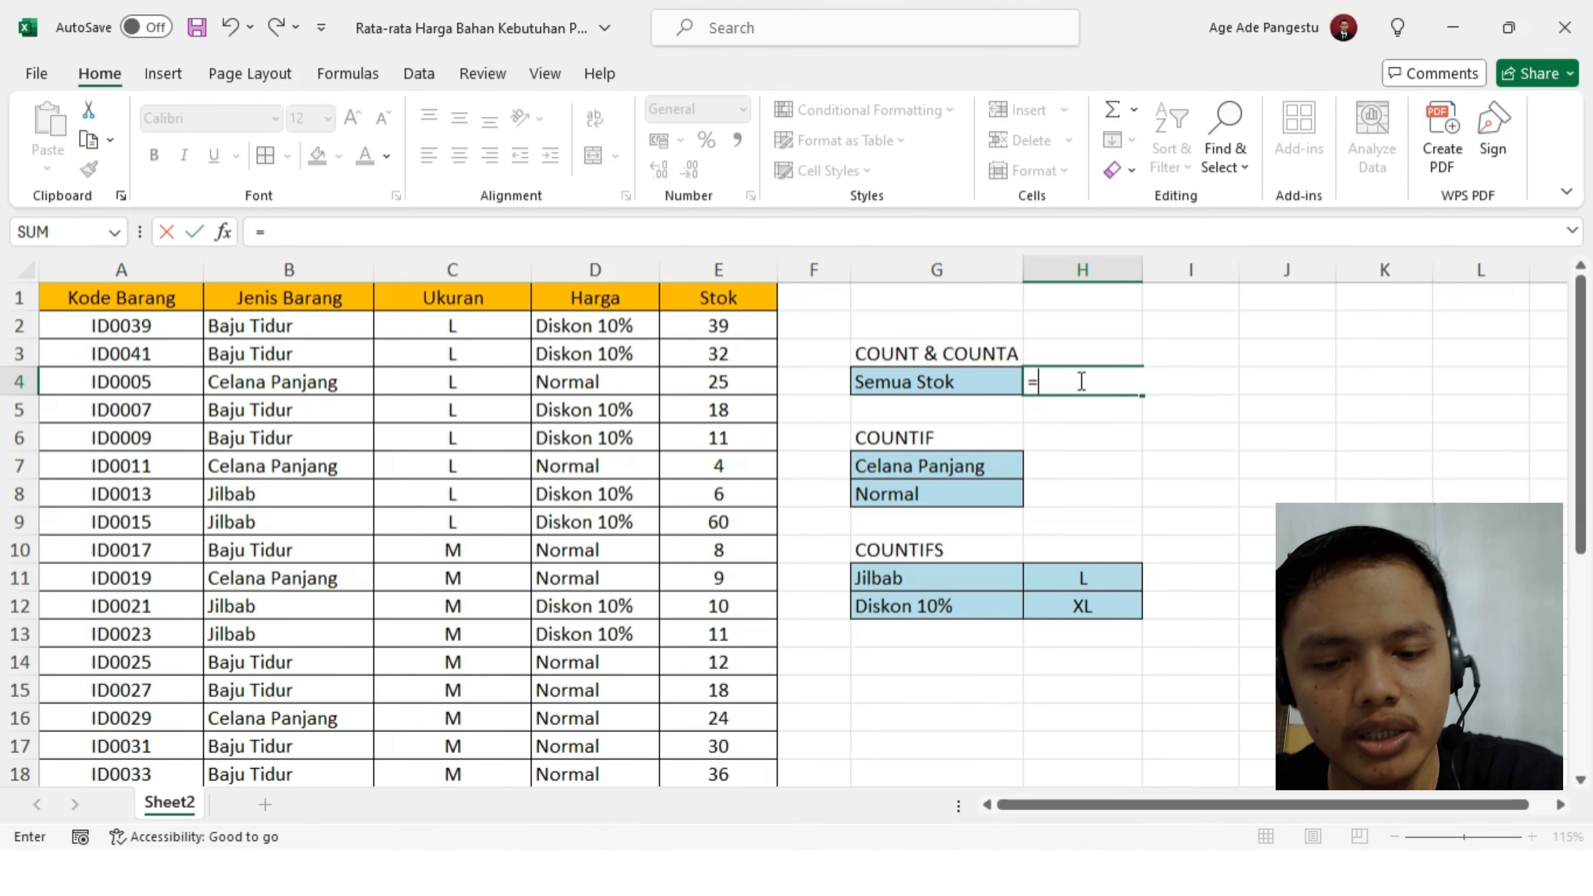
type("cOUNT")
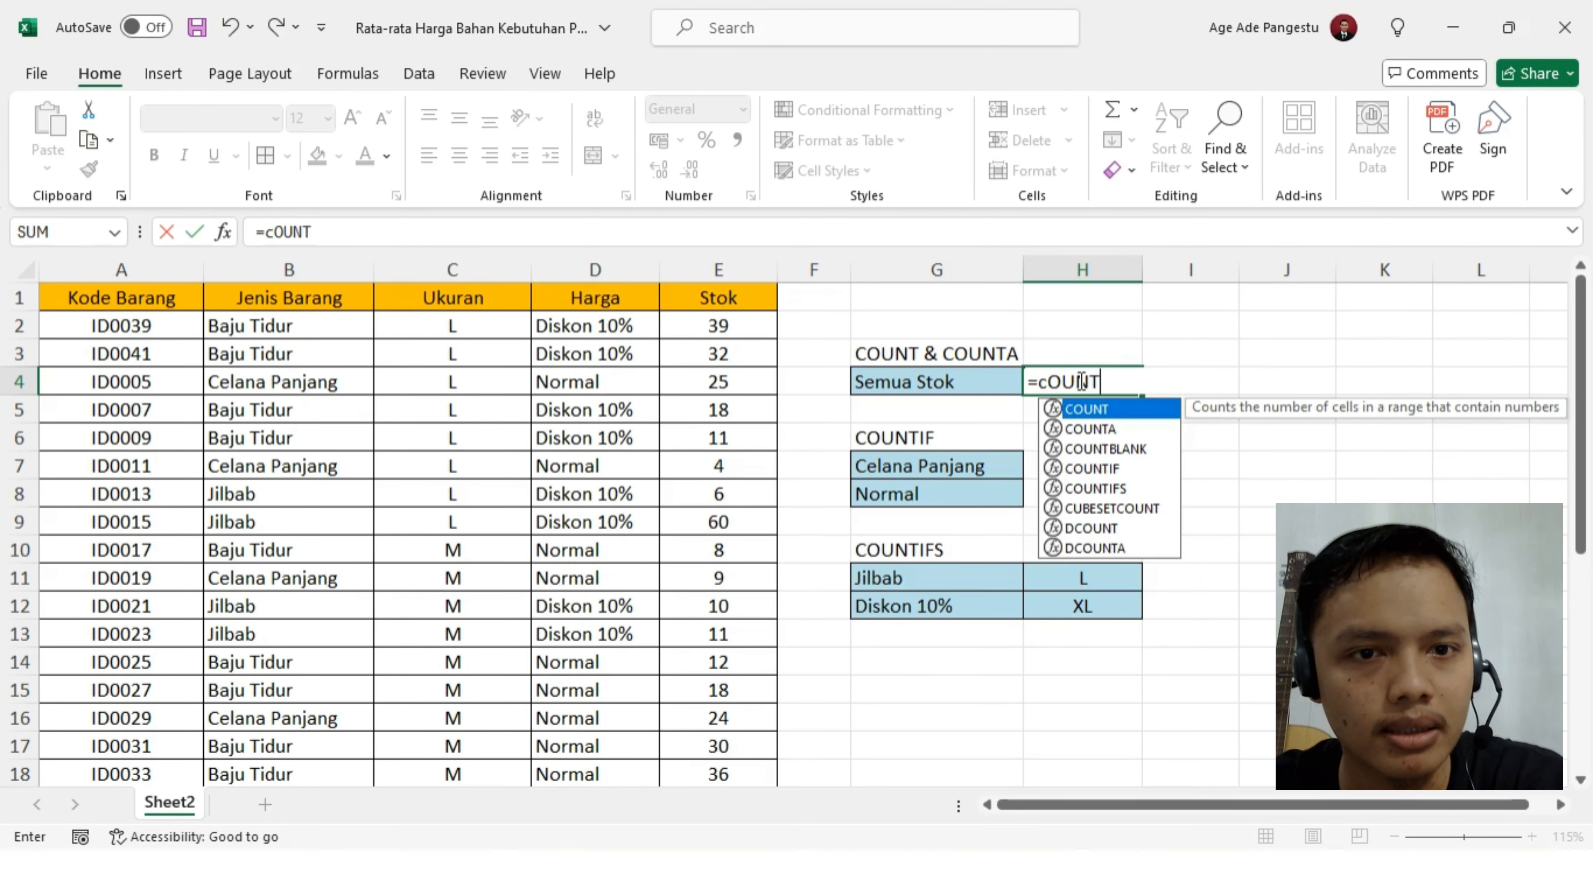
key("BackSpace")
key("BackSpace")
key("BackSpace")
key("BackSpace")
key("BackSpace")
type("C")
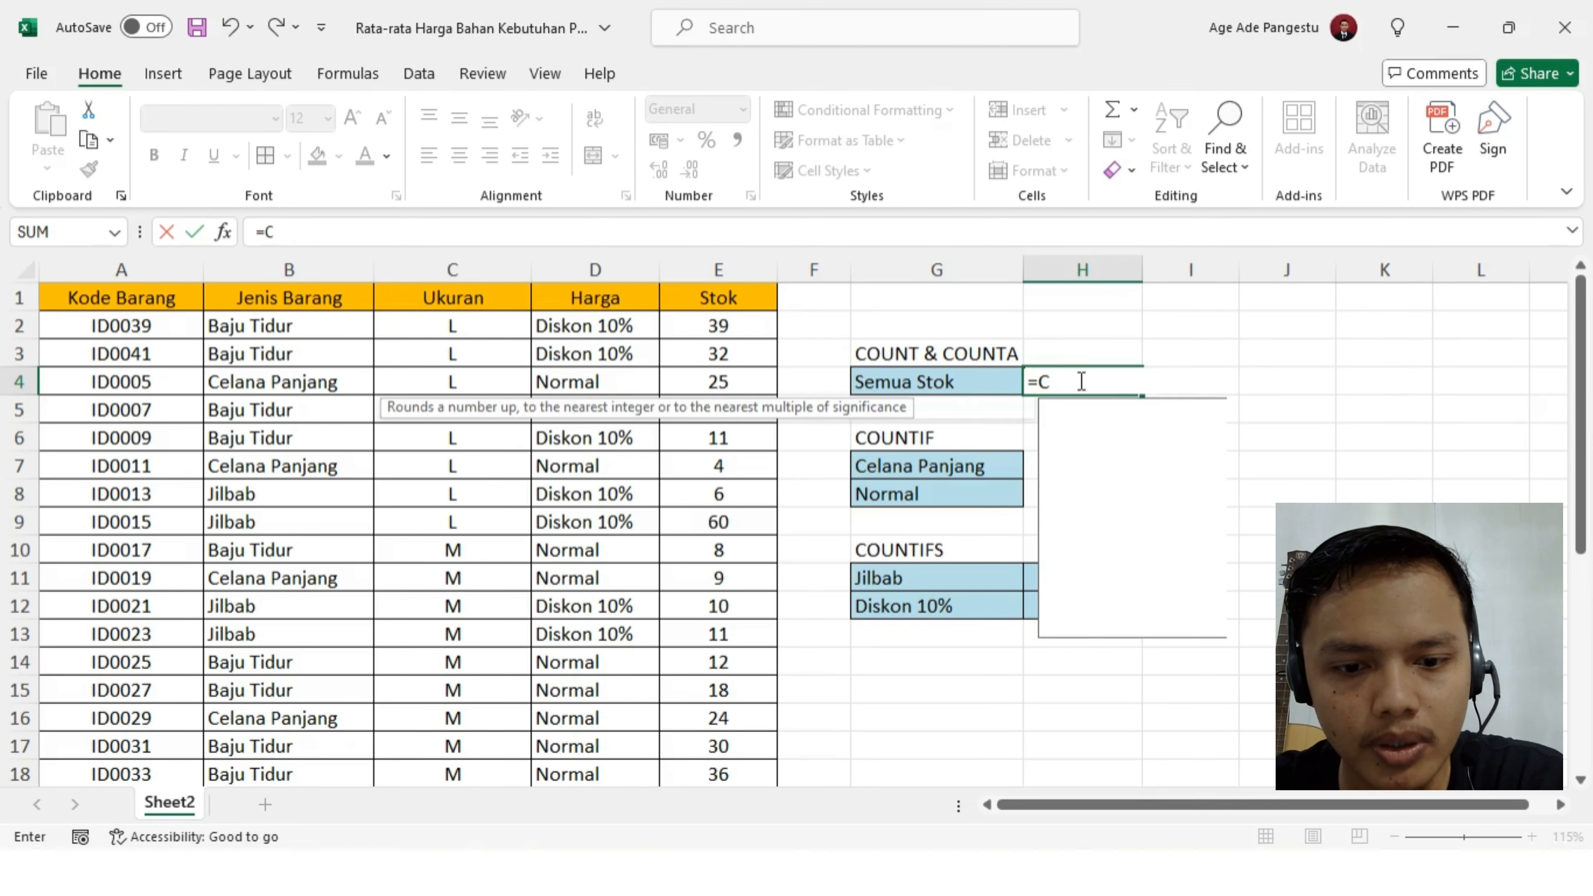
type("OUNT")
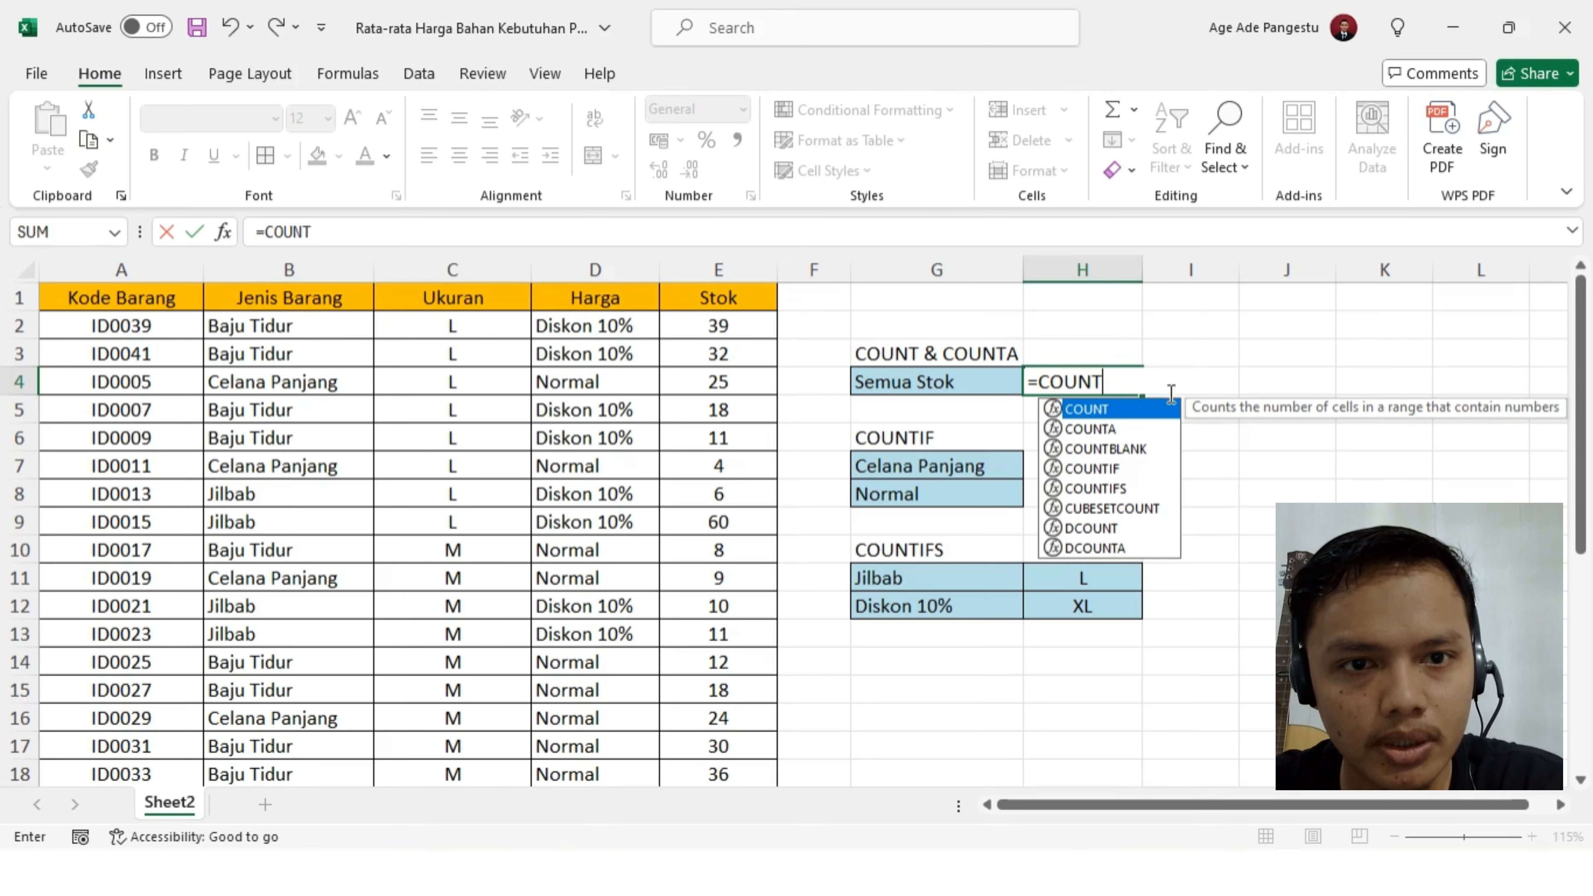
type("(")
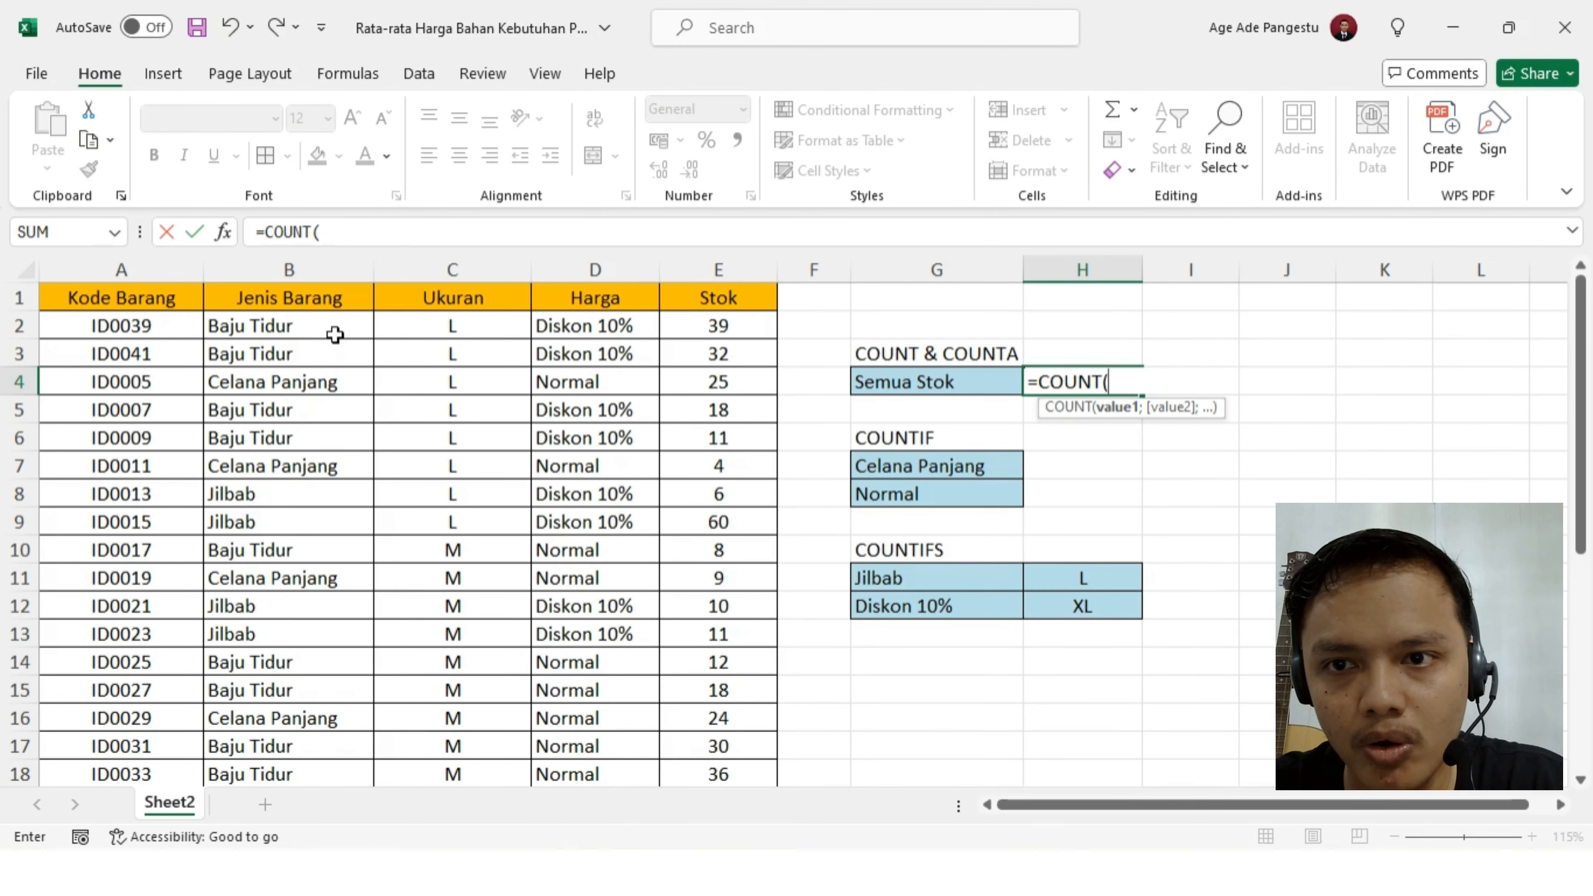
left_click_drag(335, 335, 235, 745)
scroll(544, 576, "up", 5)
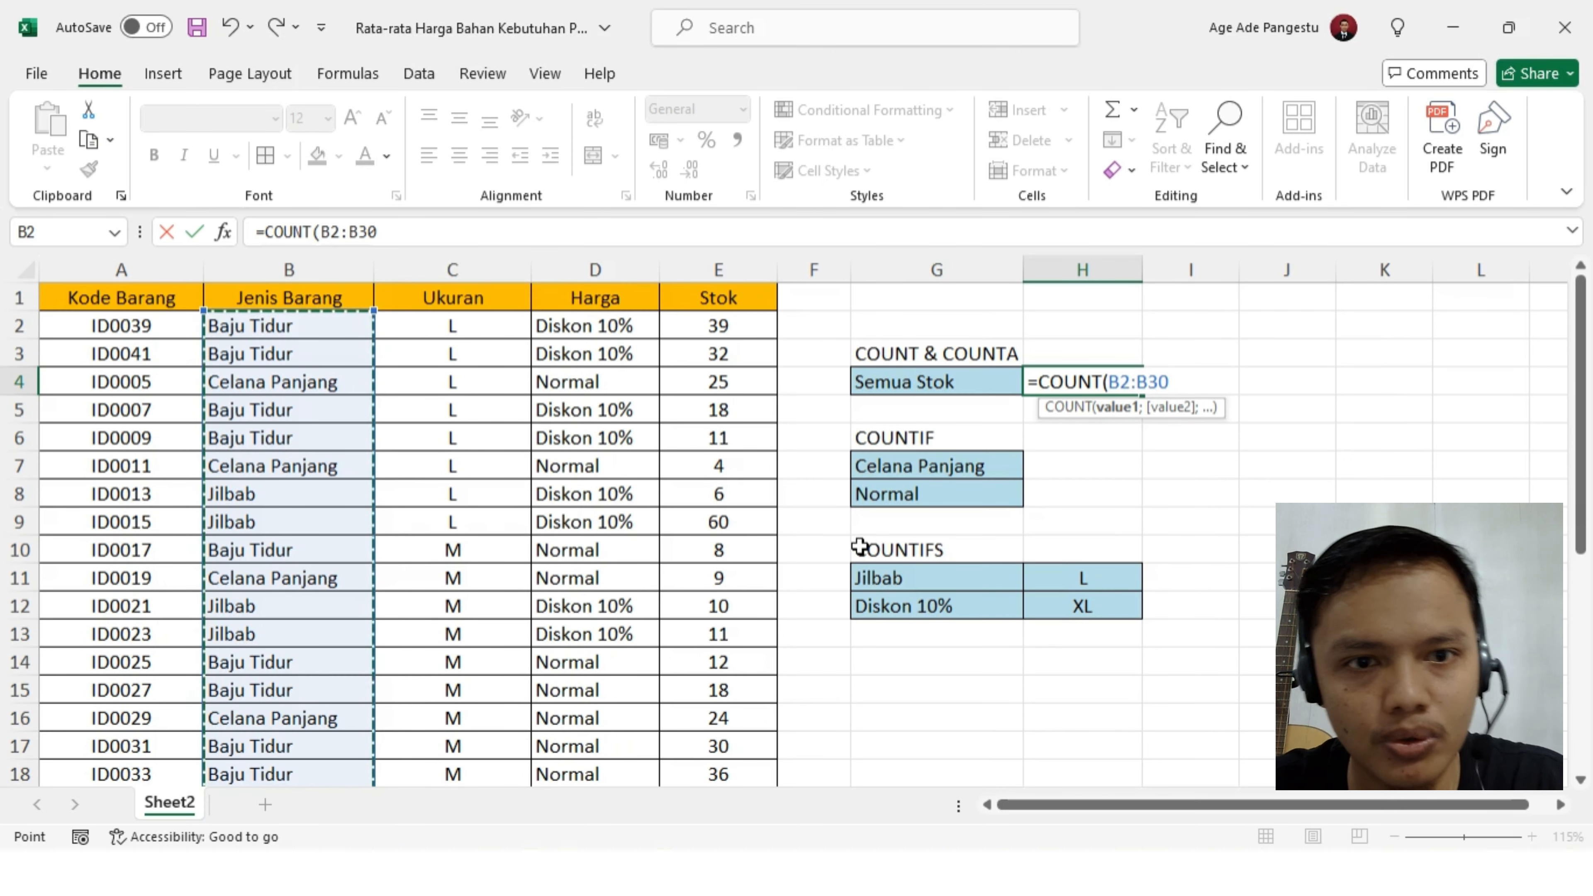
type(")")
key("Return")
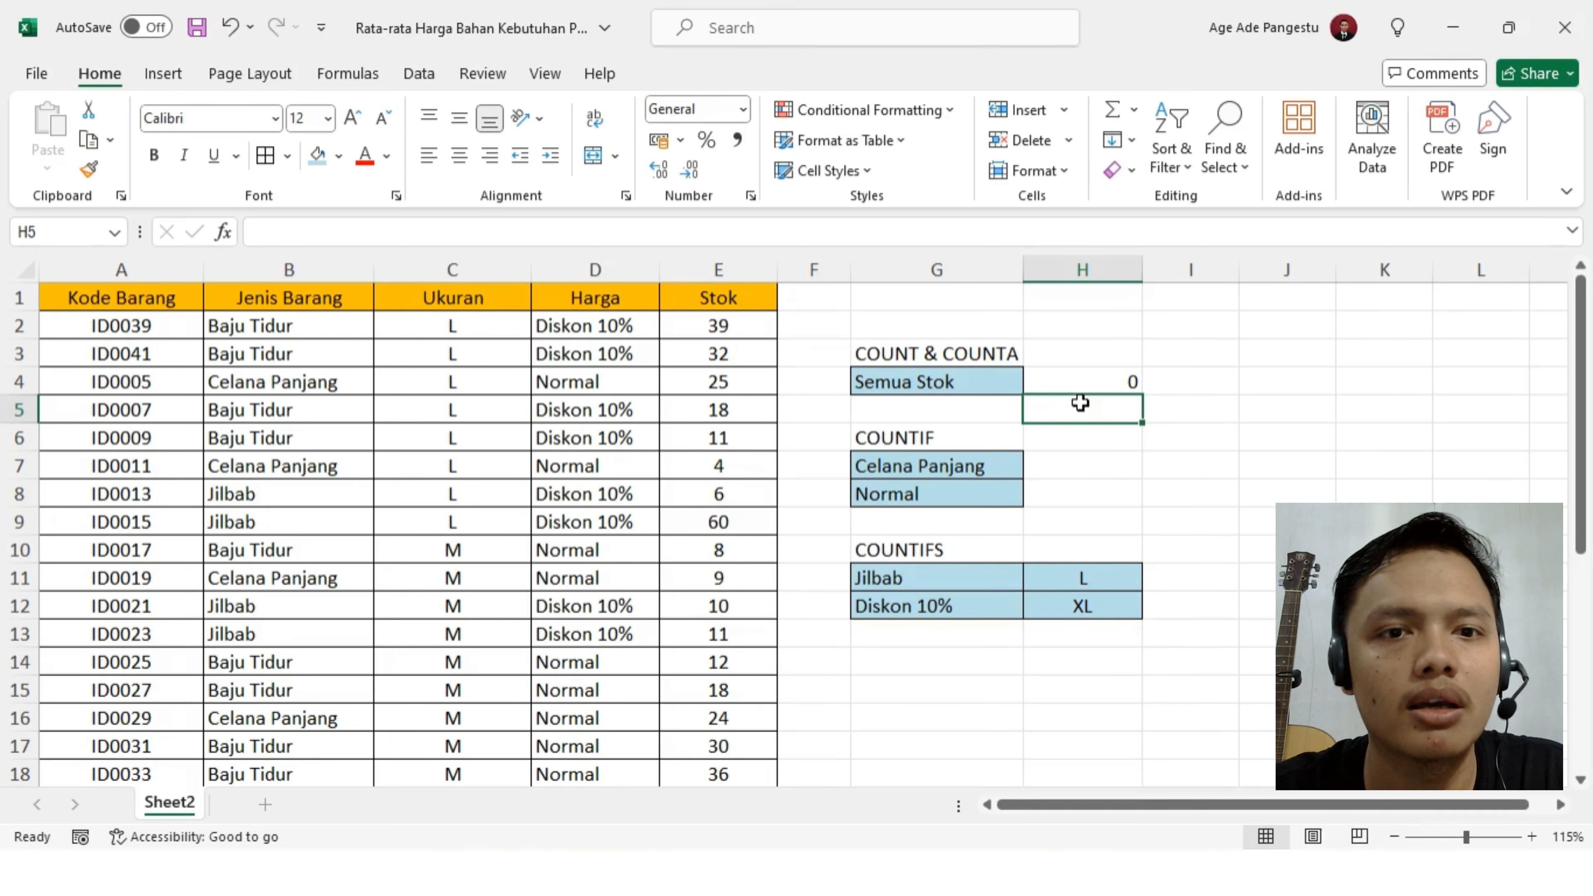
- Clear the COUNT formula from H4 beside Semua Stok
left_click(1094, 383)
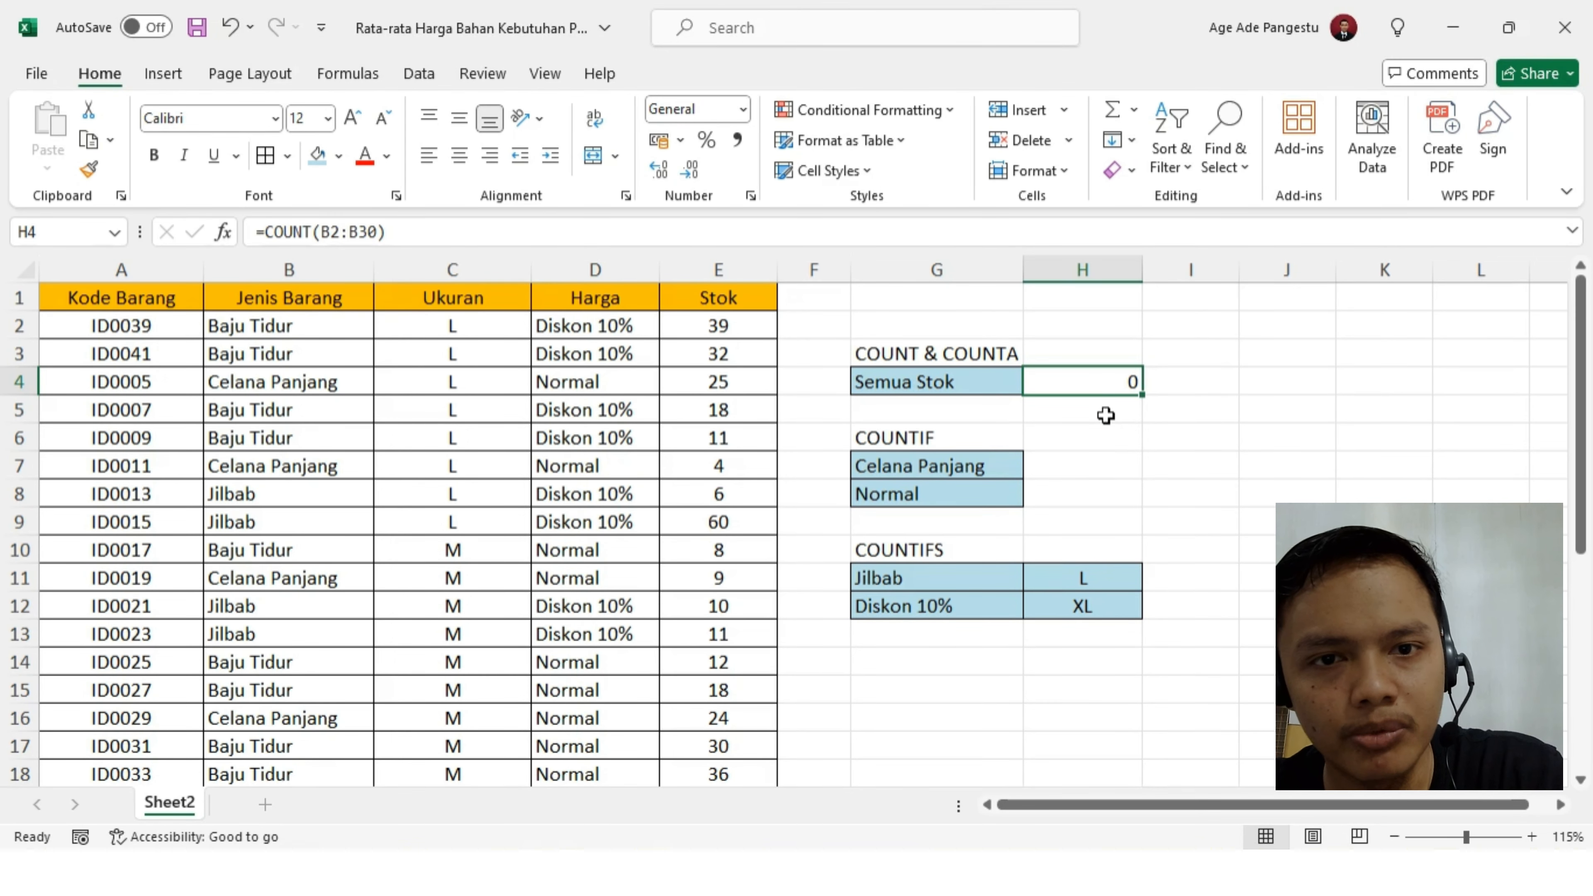
key("BackSpace")
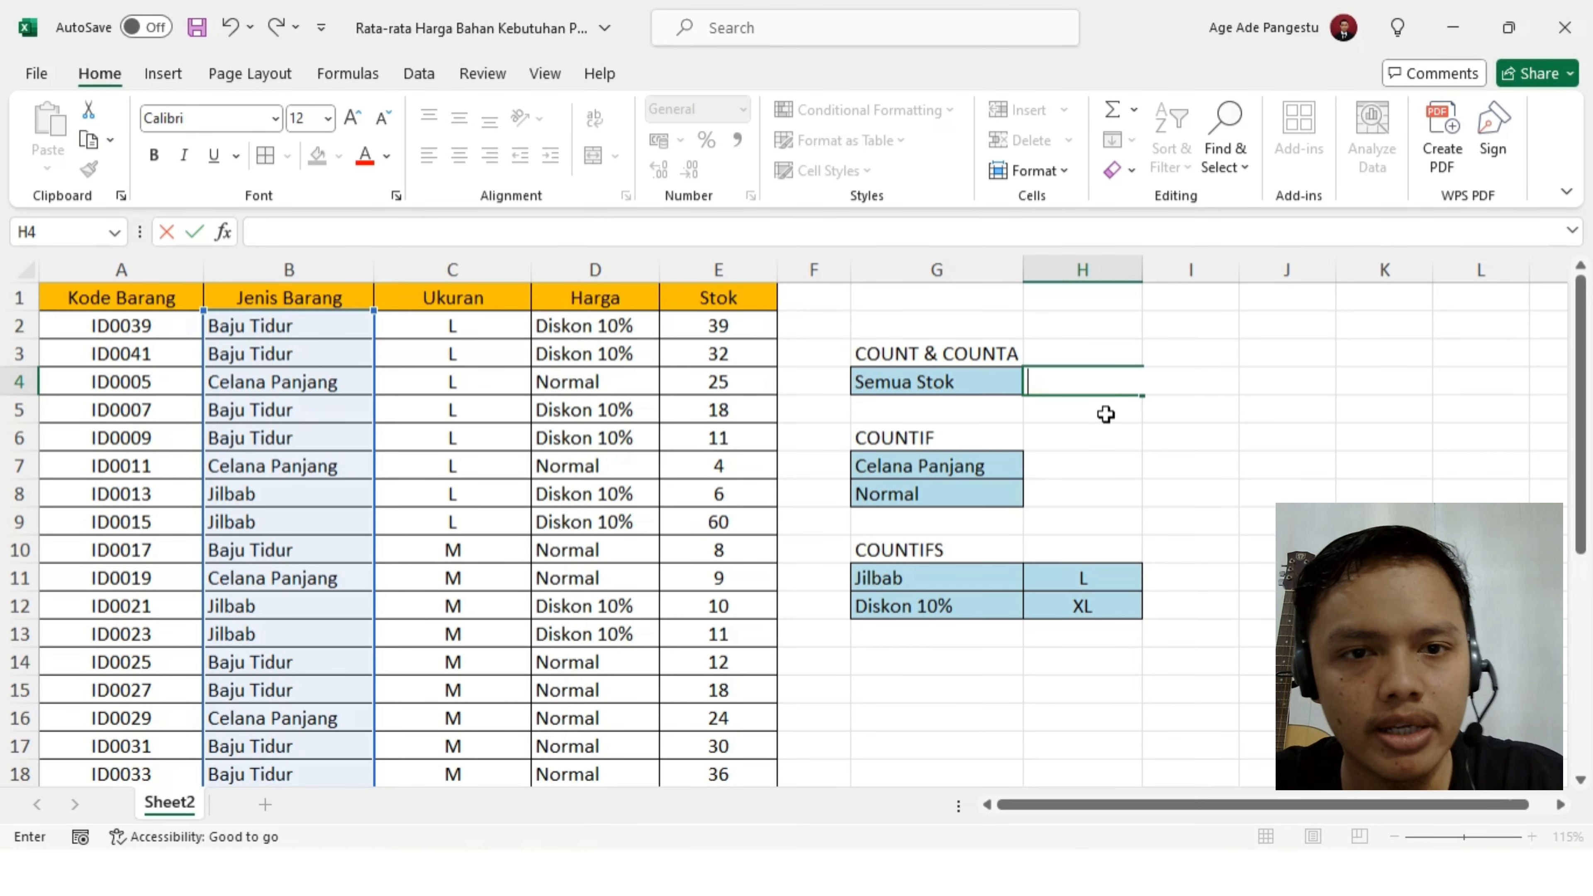
left_click(1122, 443)
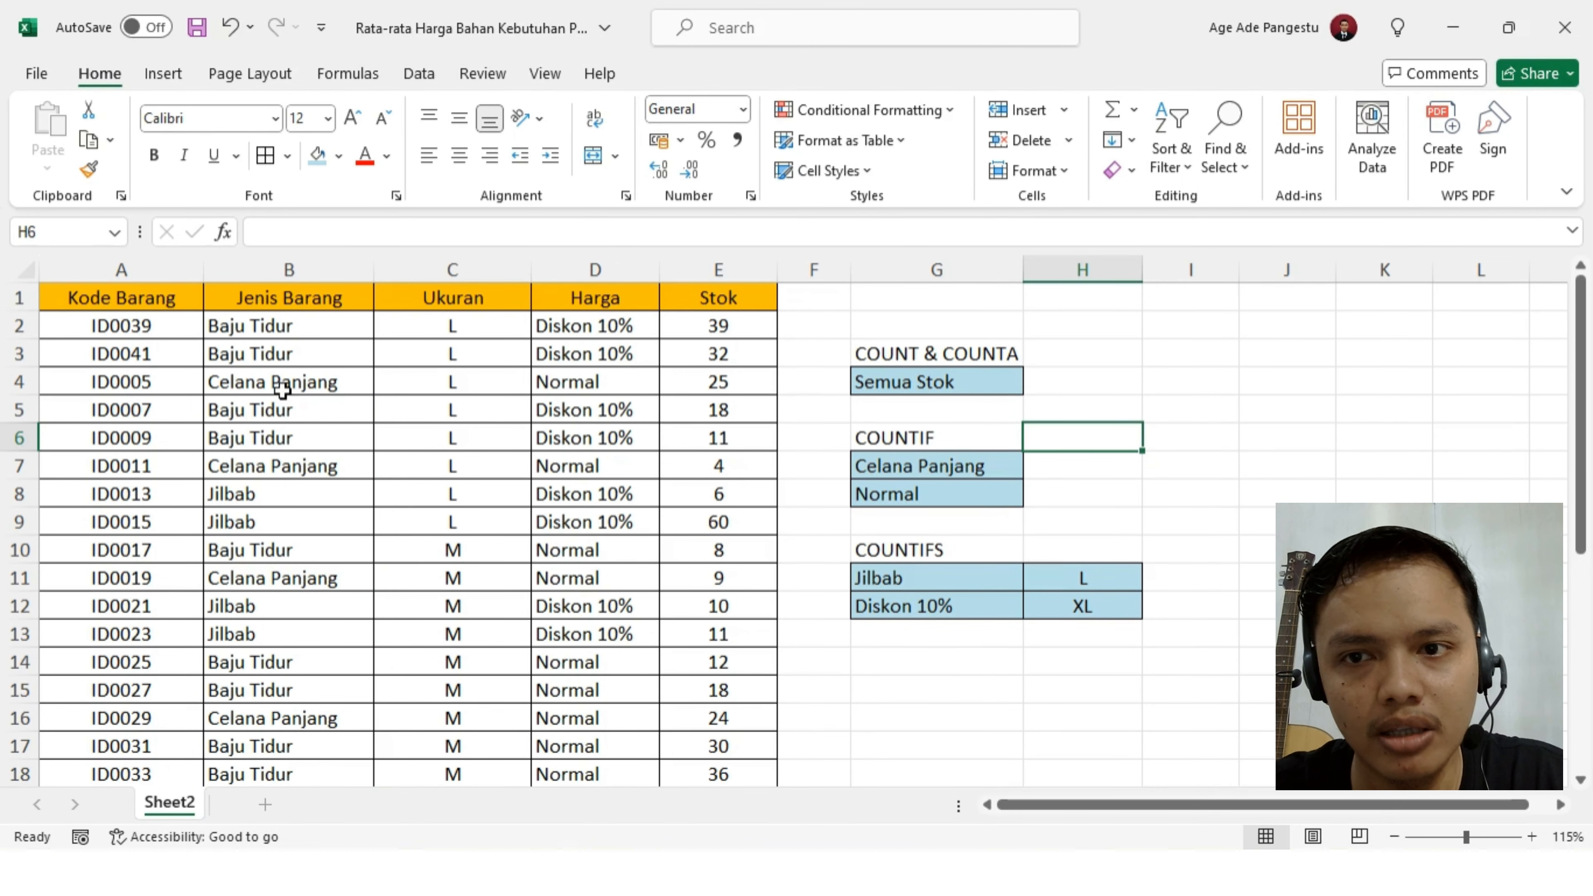
- Enter =COUNTA(B2:B30) in H4 beside Semua Stok to count the non-empty Jenis Barang cells
scroll(358, 424, "down", 3)
scroll(356, 431, "up", 3)
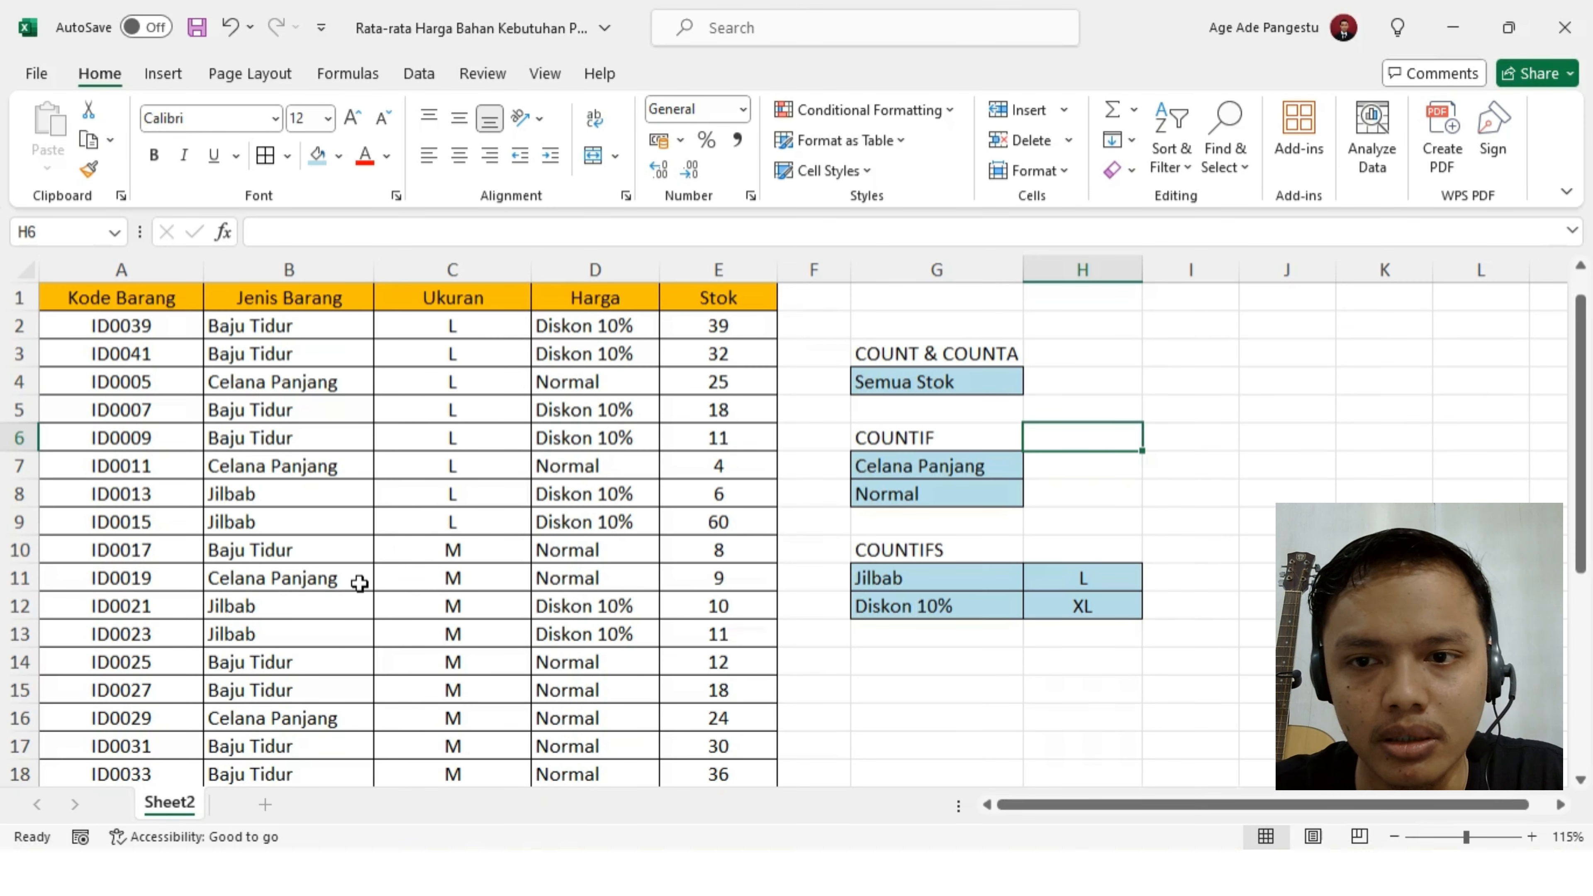
double_click(1085, 390)
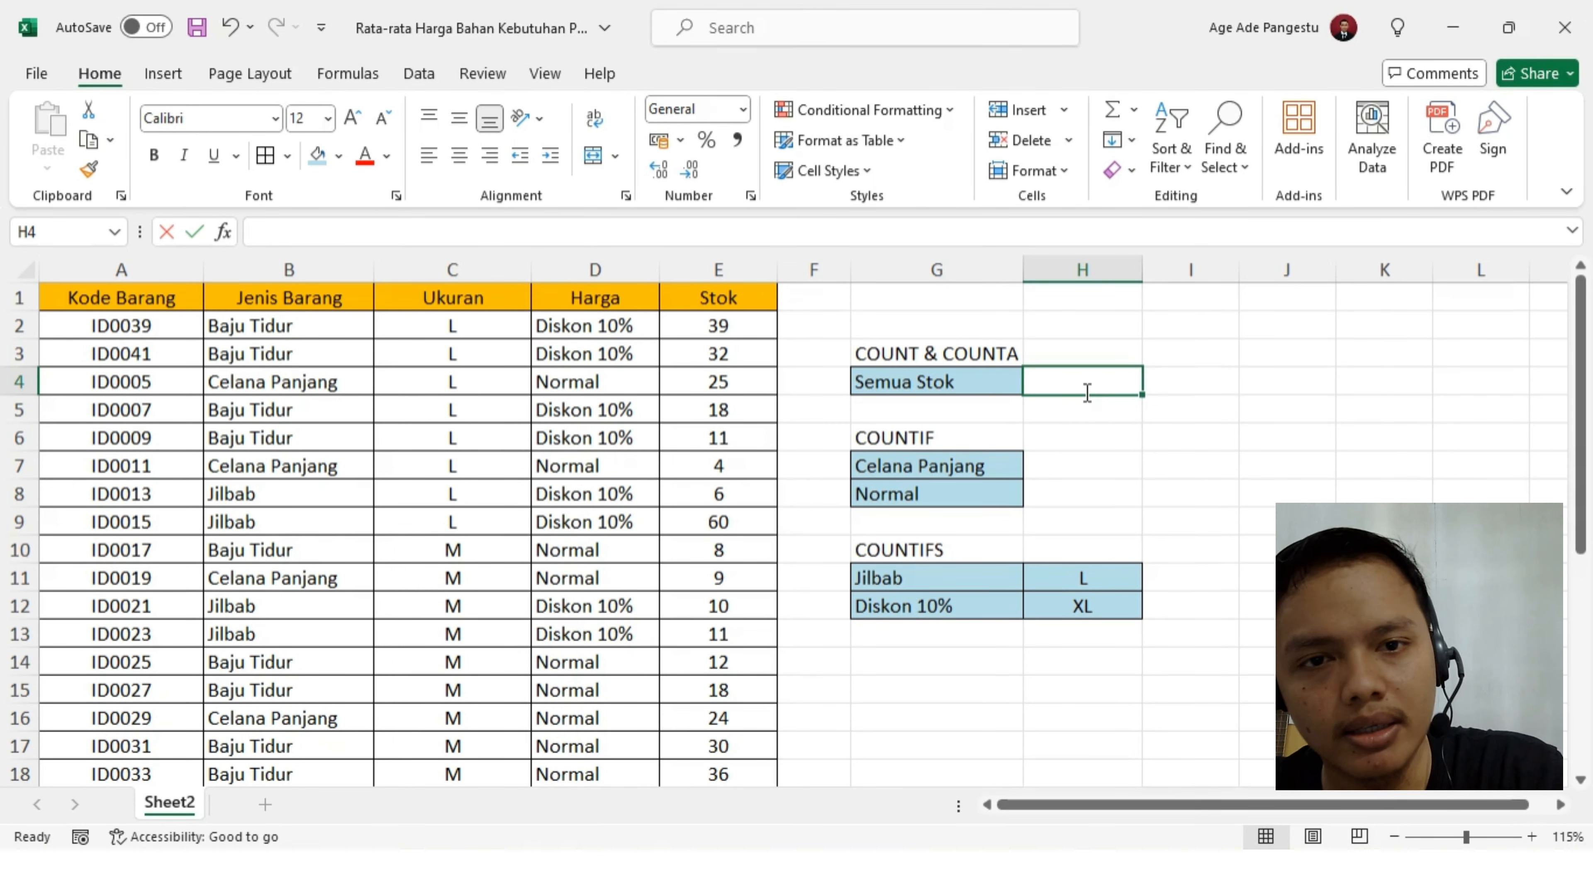
type("=C")
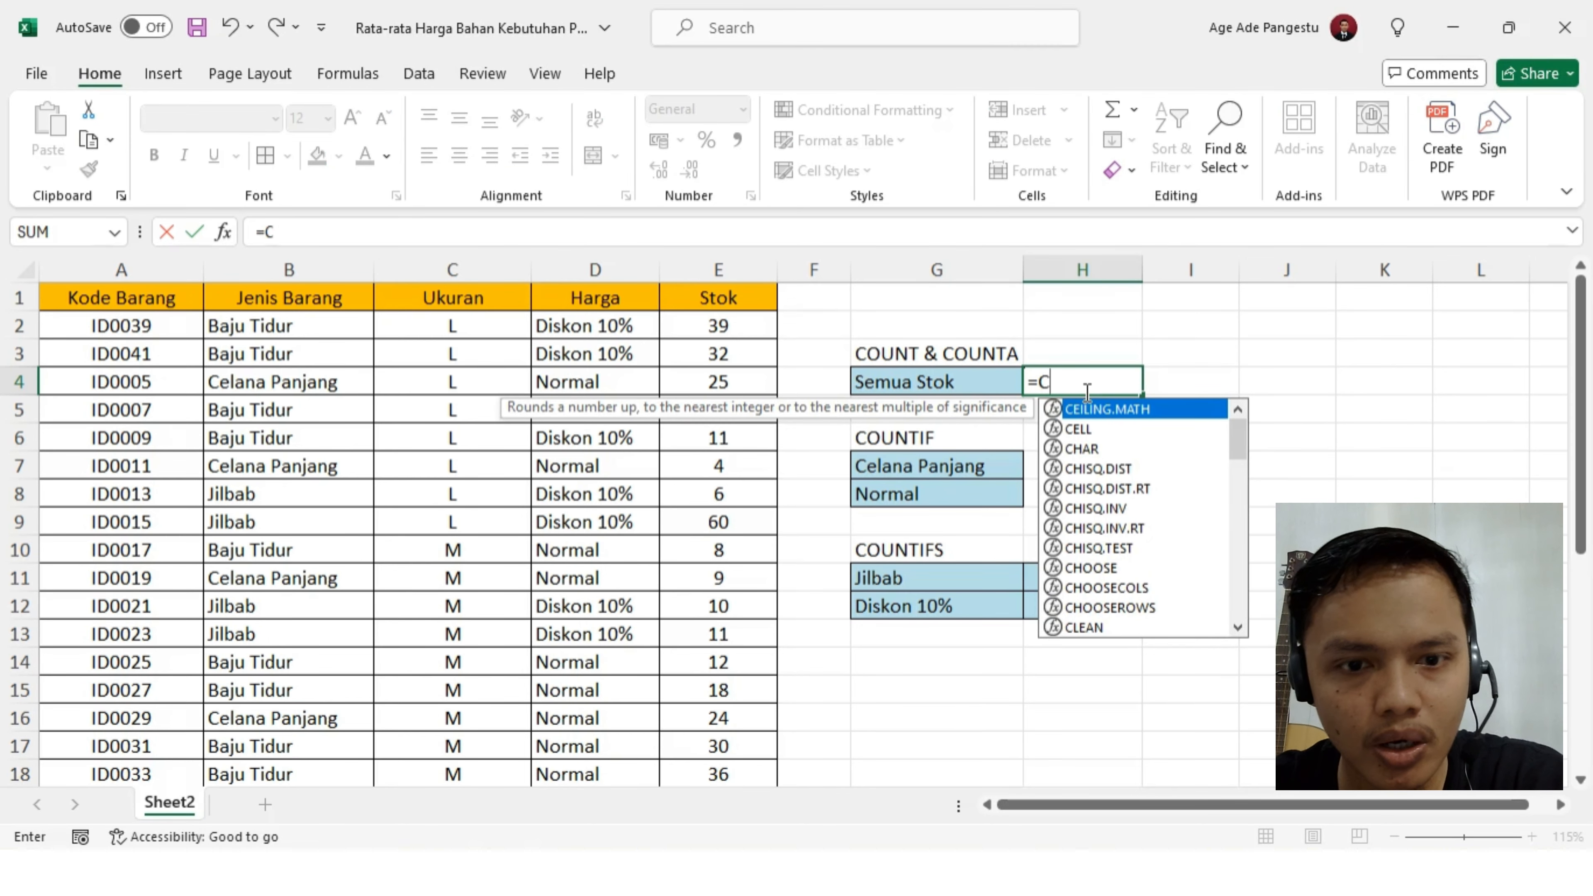
type("OUNTA")
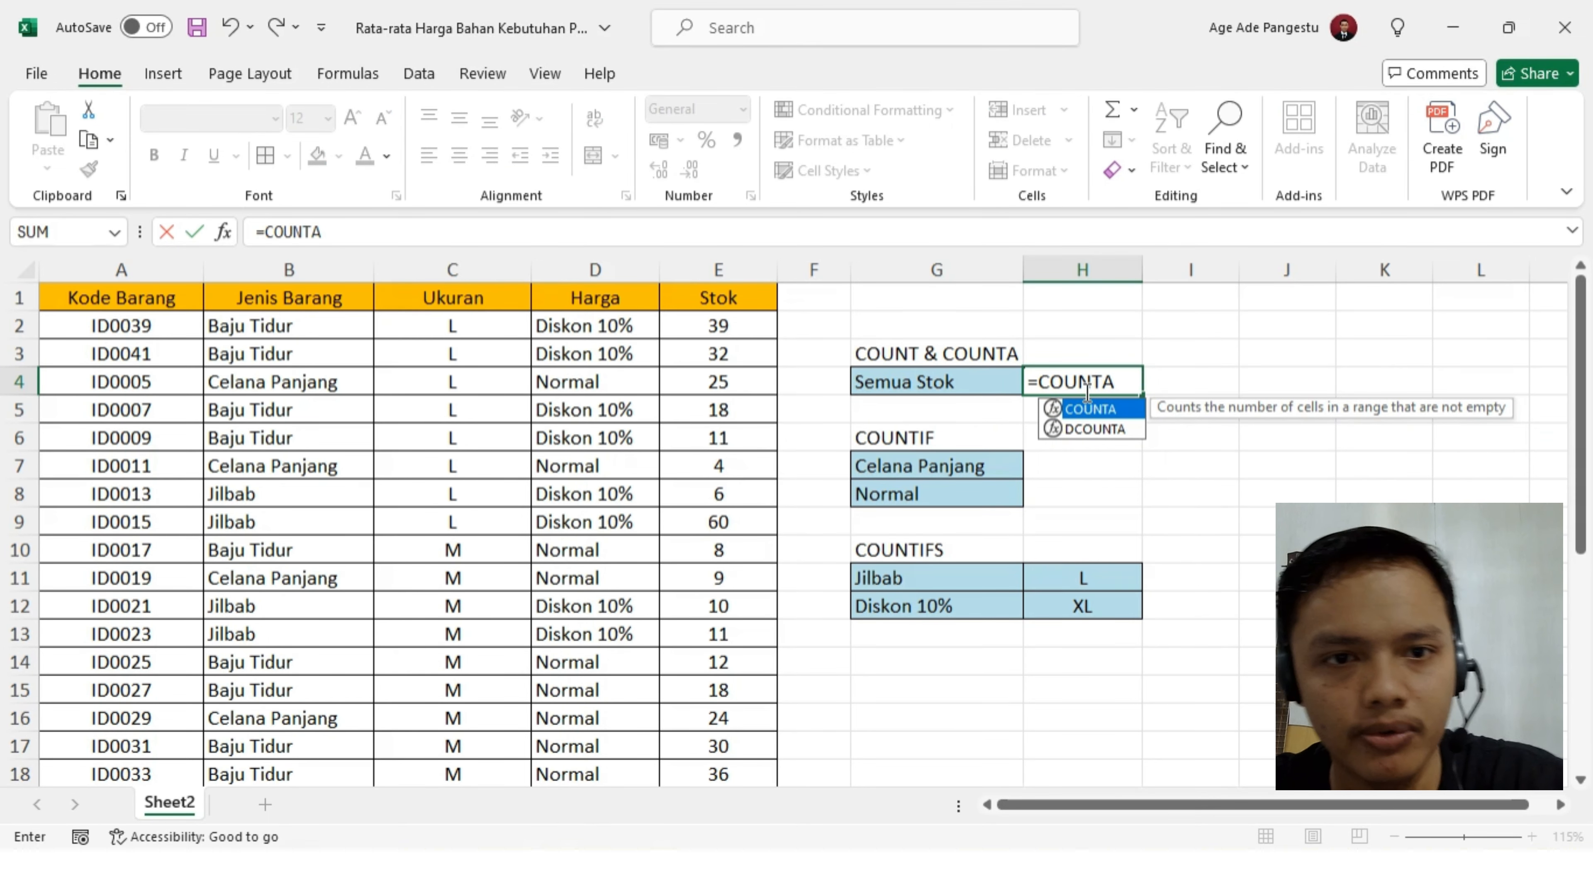
double_click(1119, 410)
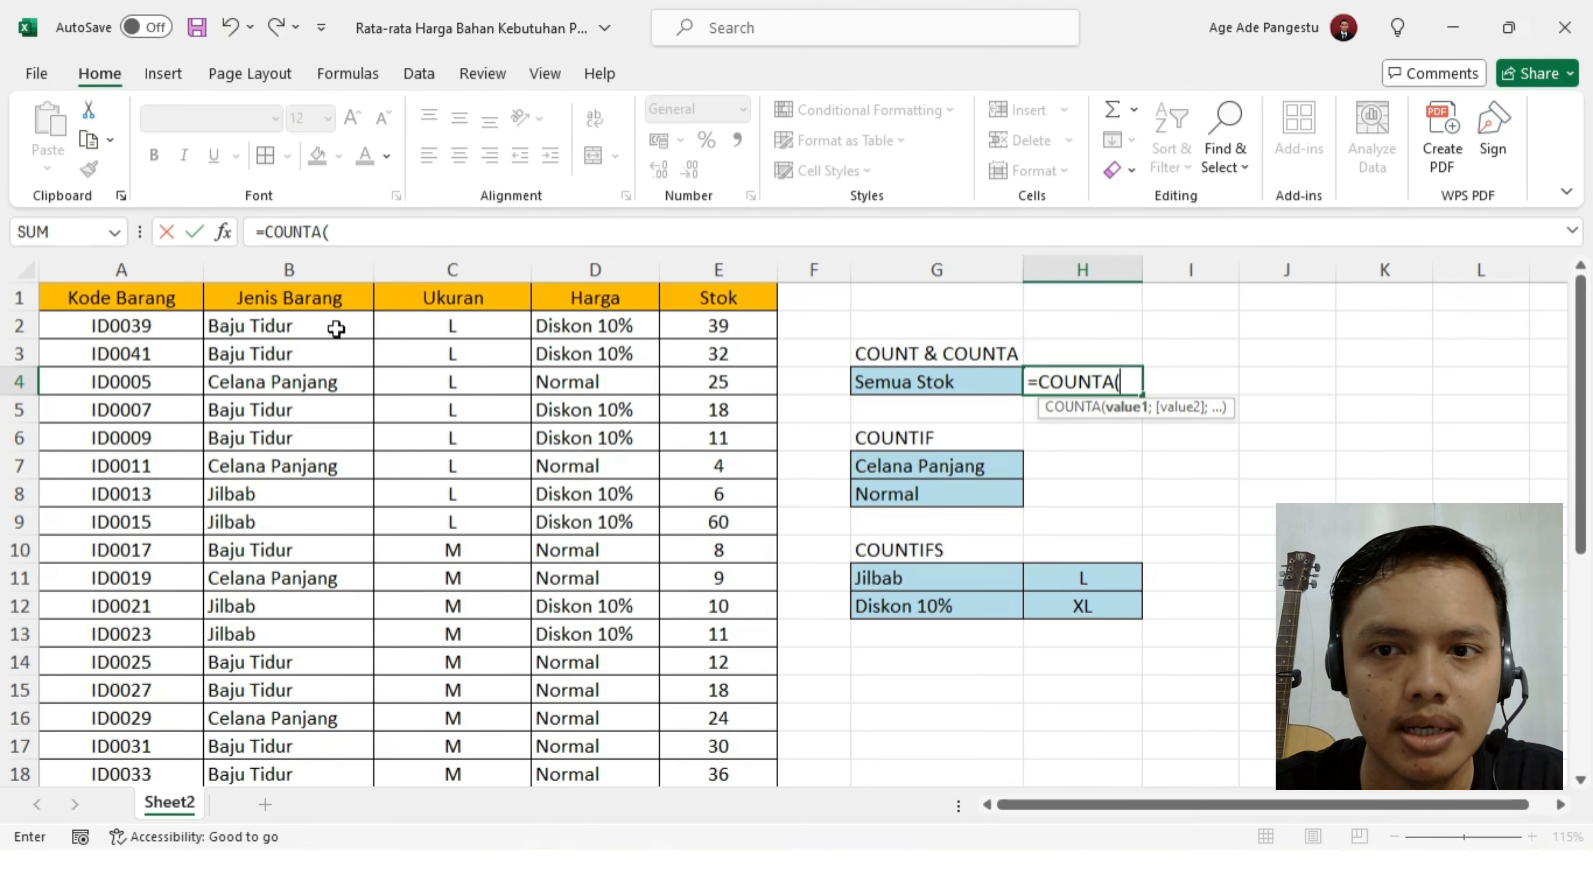
left_click_drag(337, 329, 275, 761)
scroll(611, 612, "up", 4)
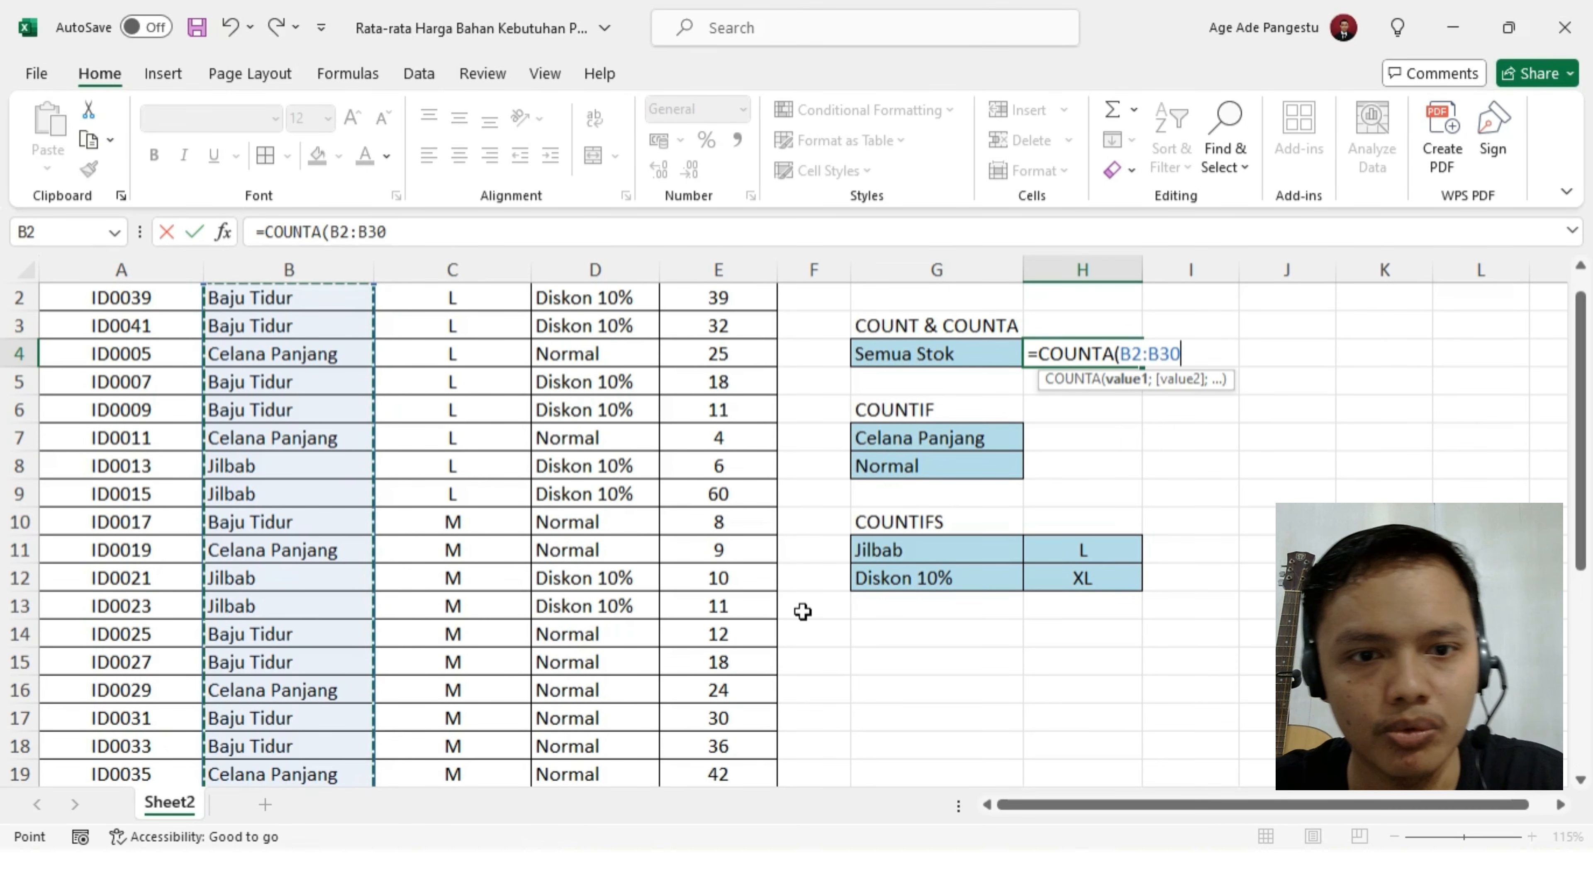
type(")")
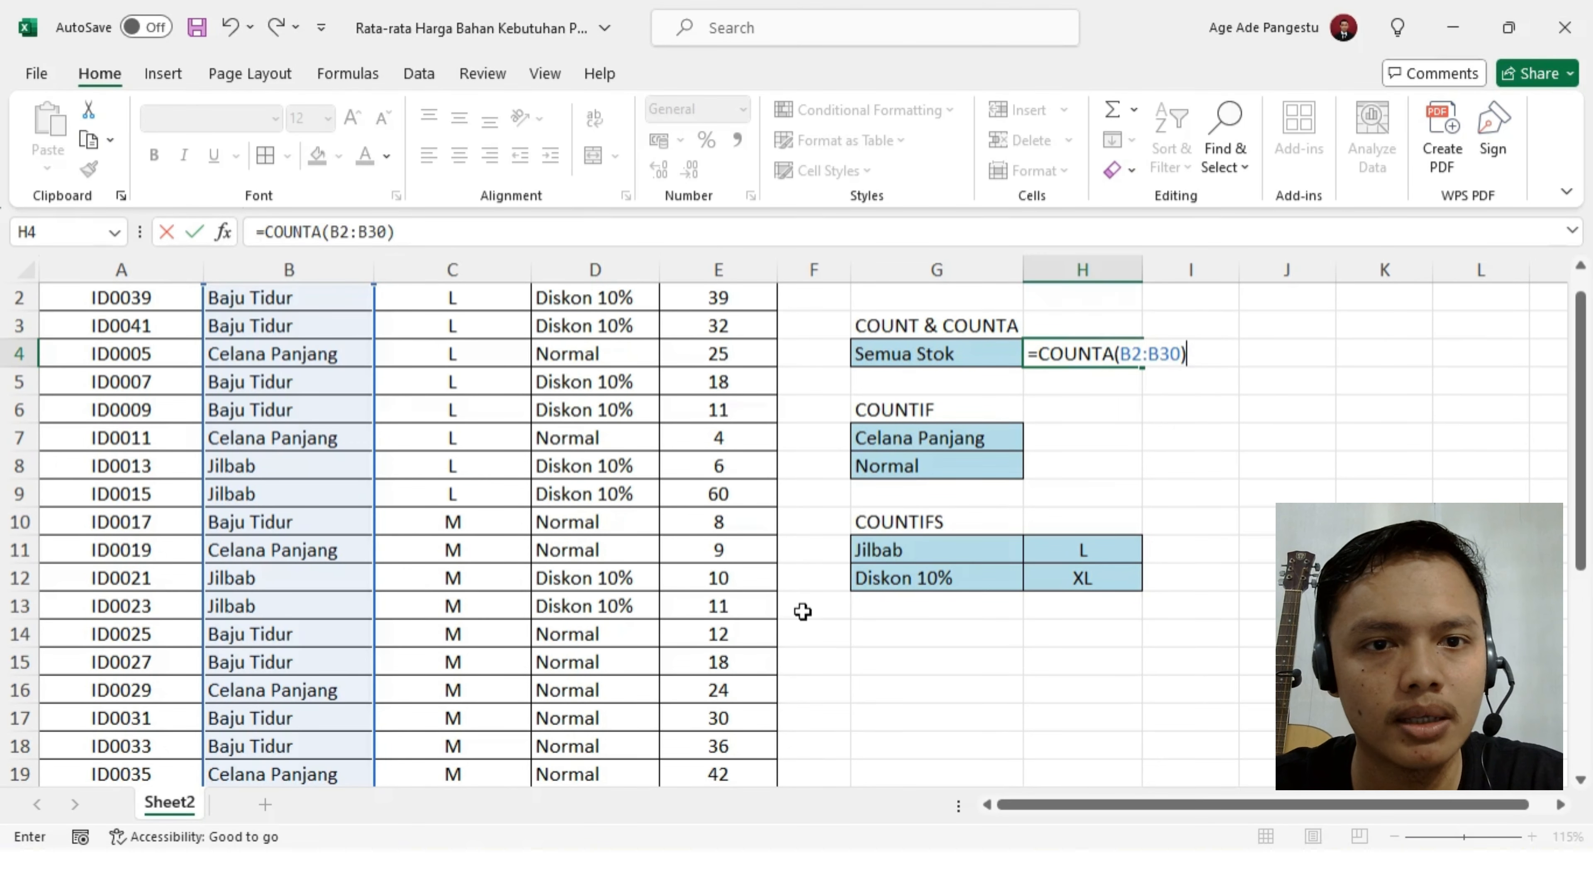
key("Return")
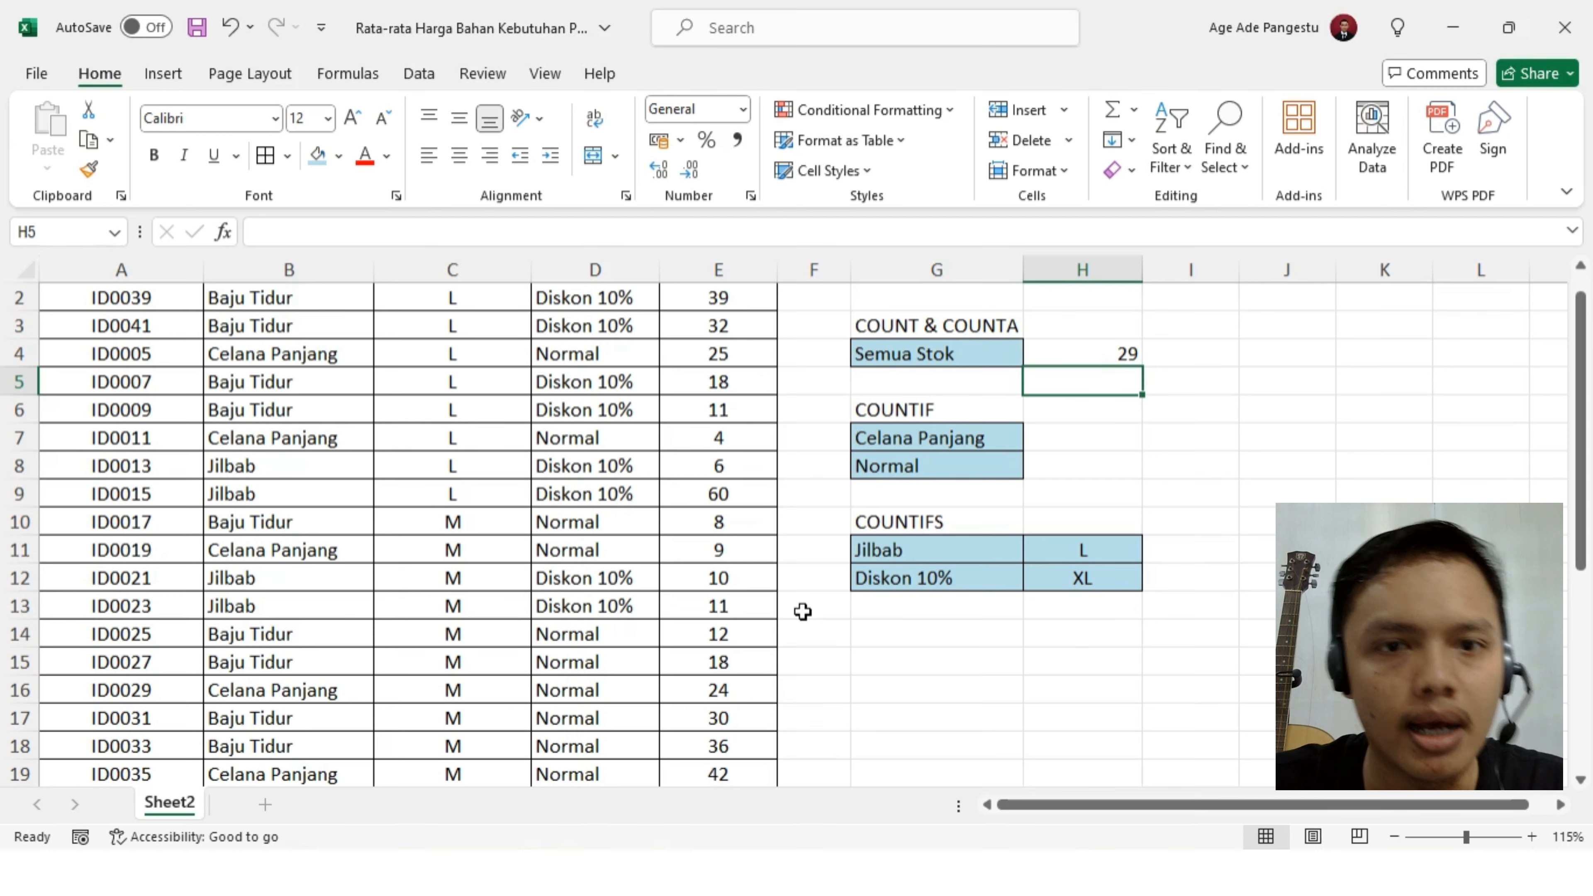
- Examine the Jenis Barang entries through the end of the table against the Semua Stok count
scroll(928, 438, "up", 1)
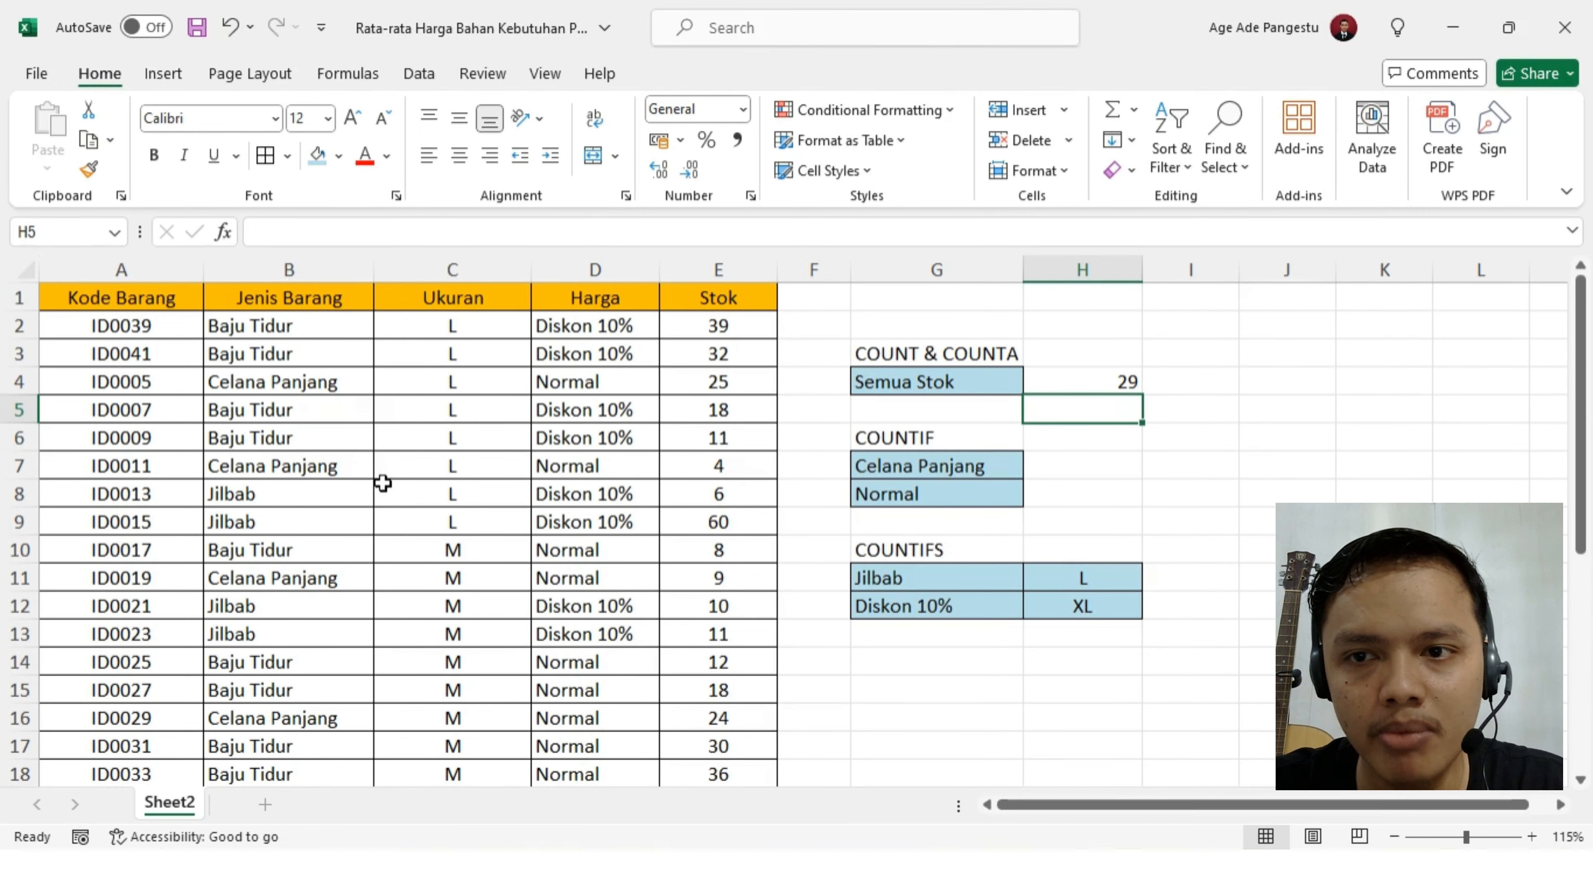
scroll(367, 413, "down", 7)
scroll(551, 634, "up", 7)
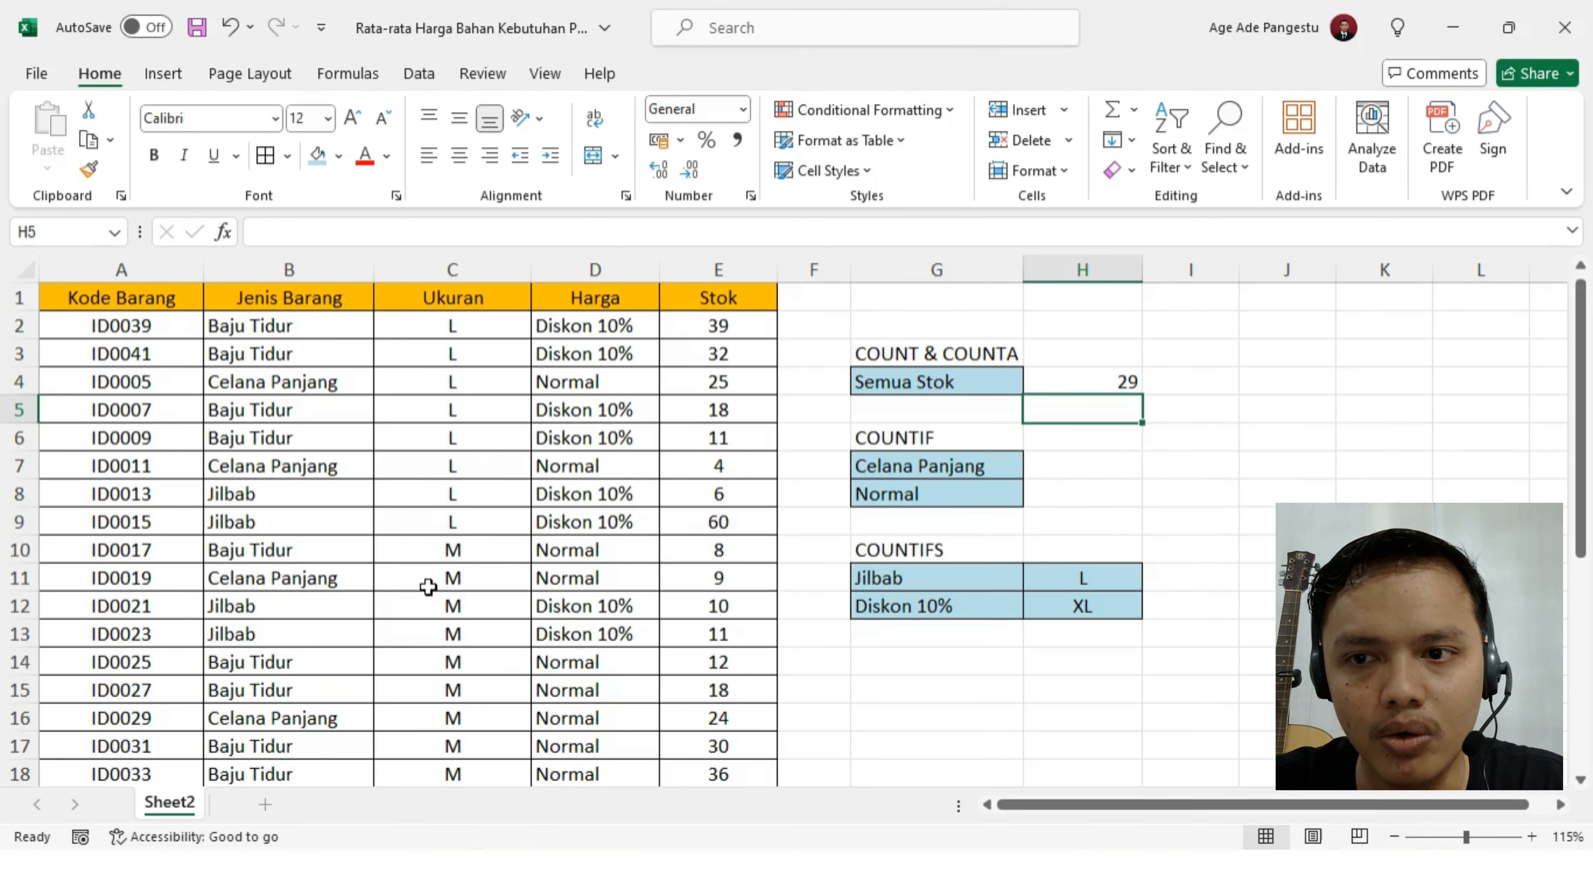
scroll(171, 412, "down", 7)
scroll(665, 570, "up", 7)
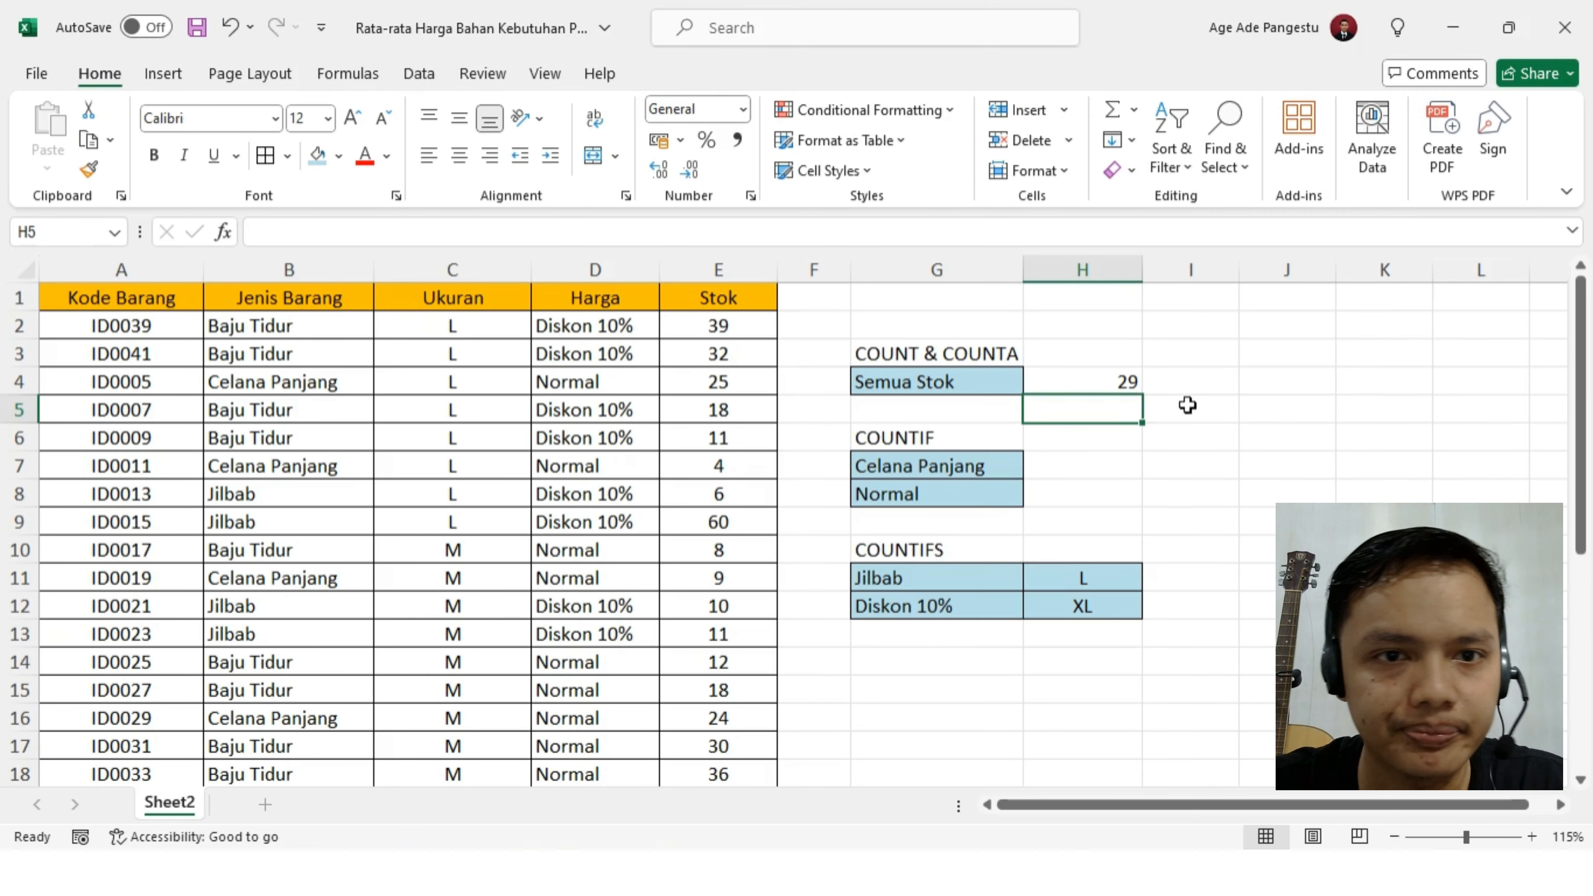
left_click(1242, 380)
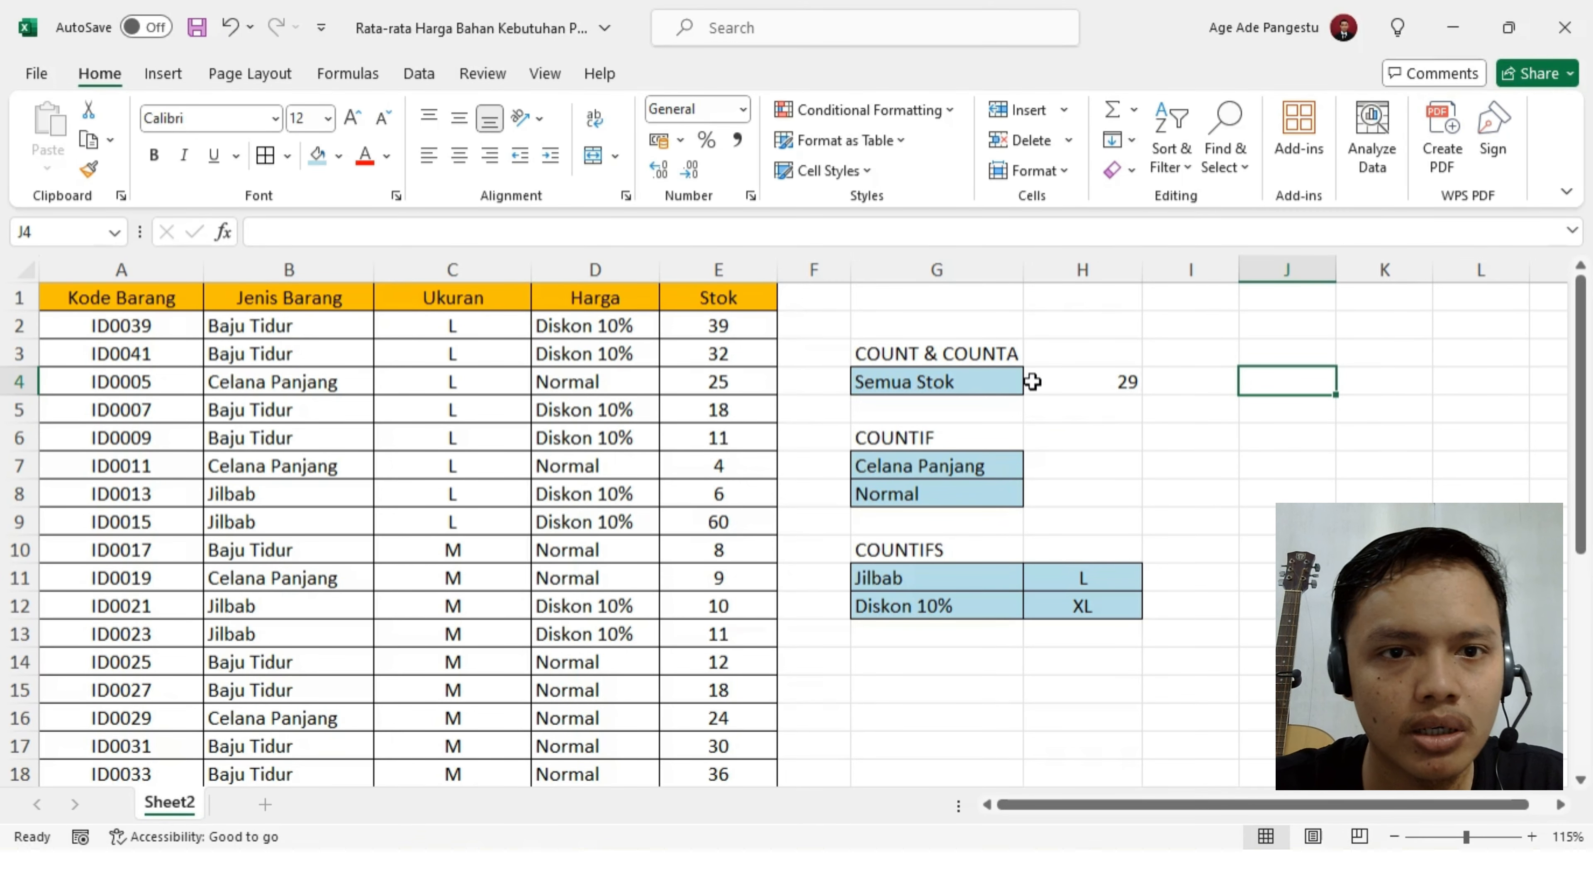
left_click(1070, 436)
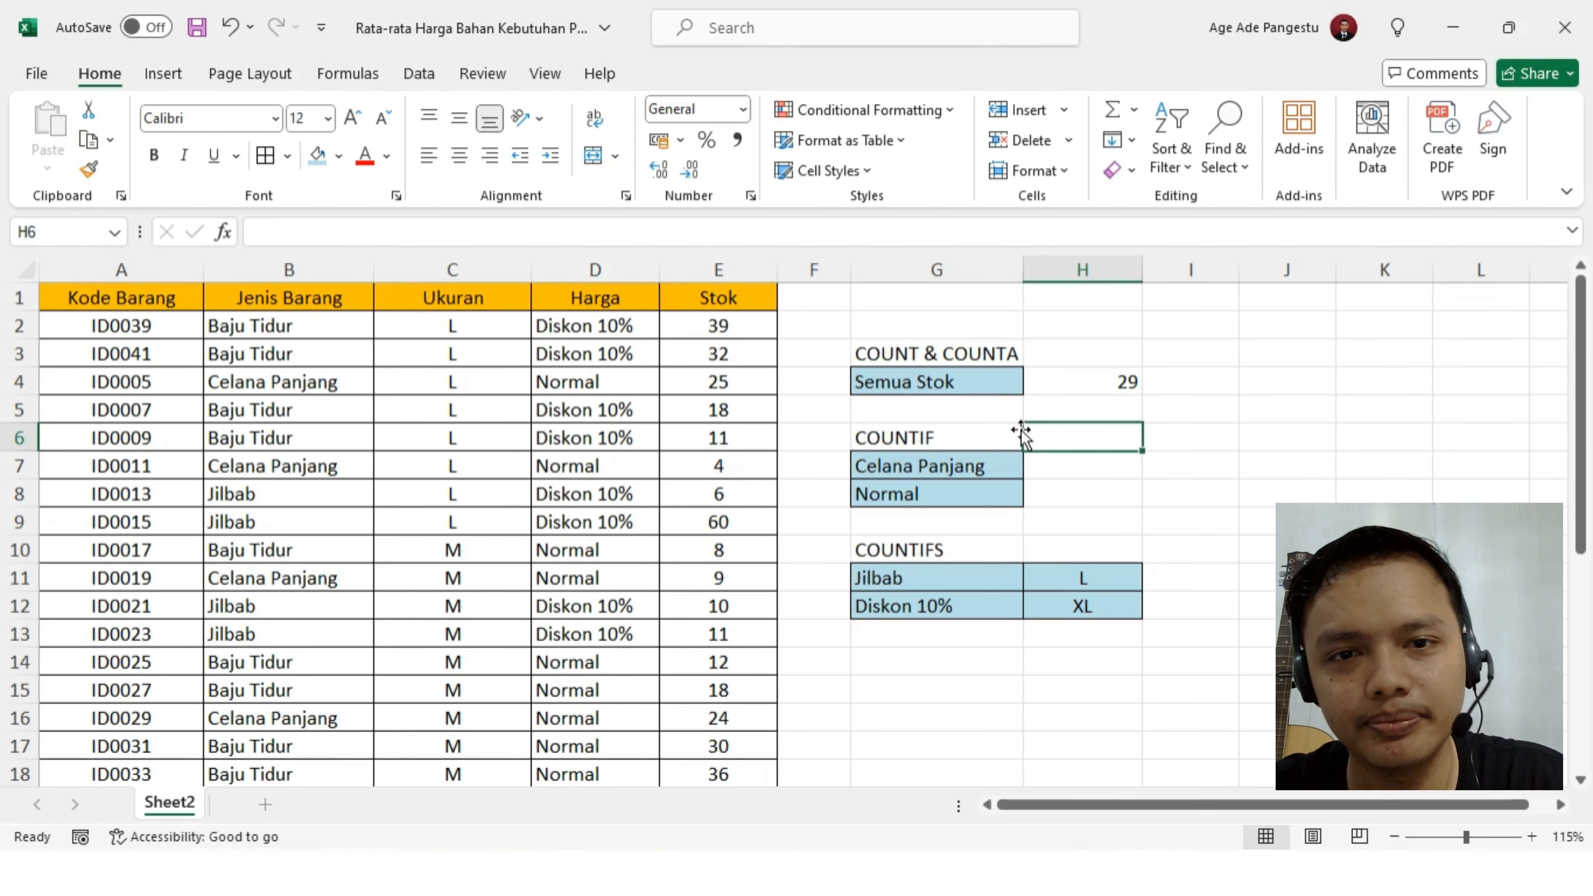
left_click(1170, 413)
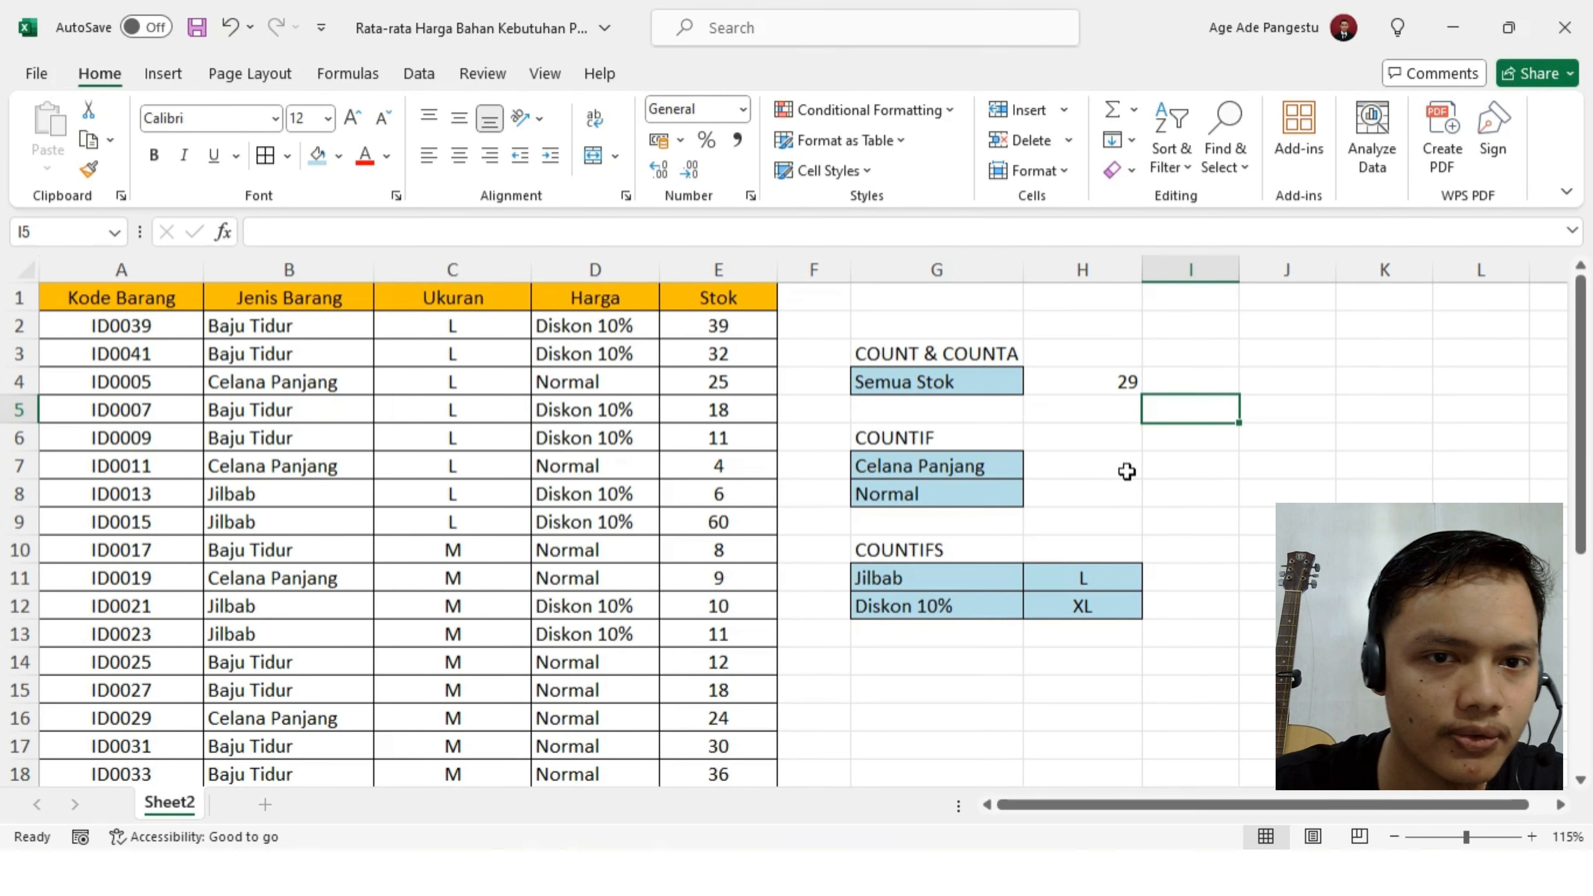
- Examine the COUNTIF criteria Celana Panjang and Normal against the Jenis Barang and Harga columns
left_click(1110, 492)
left_click(1081, 460)
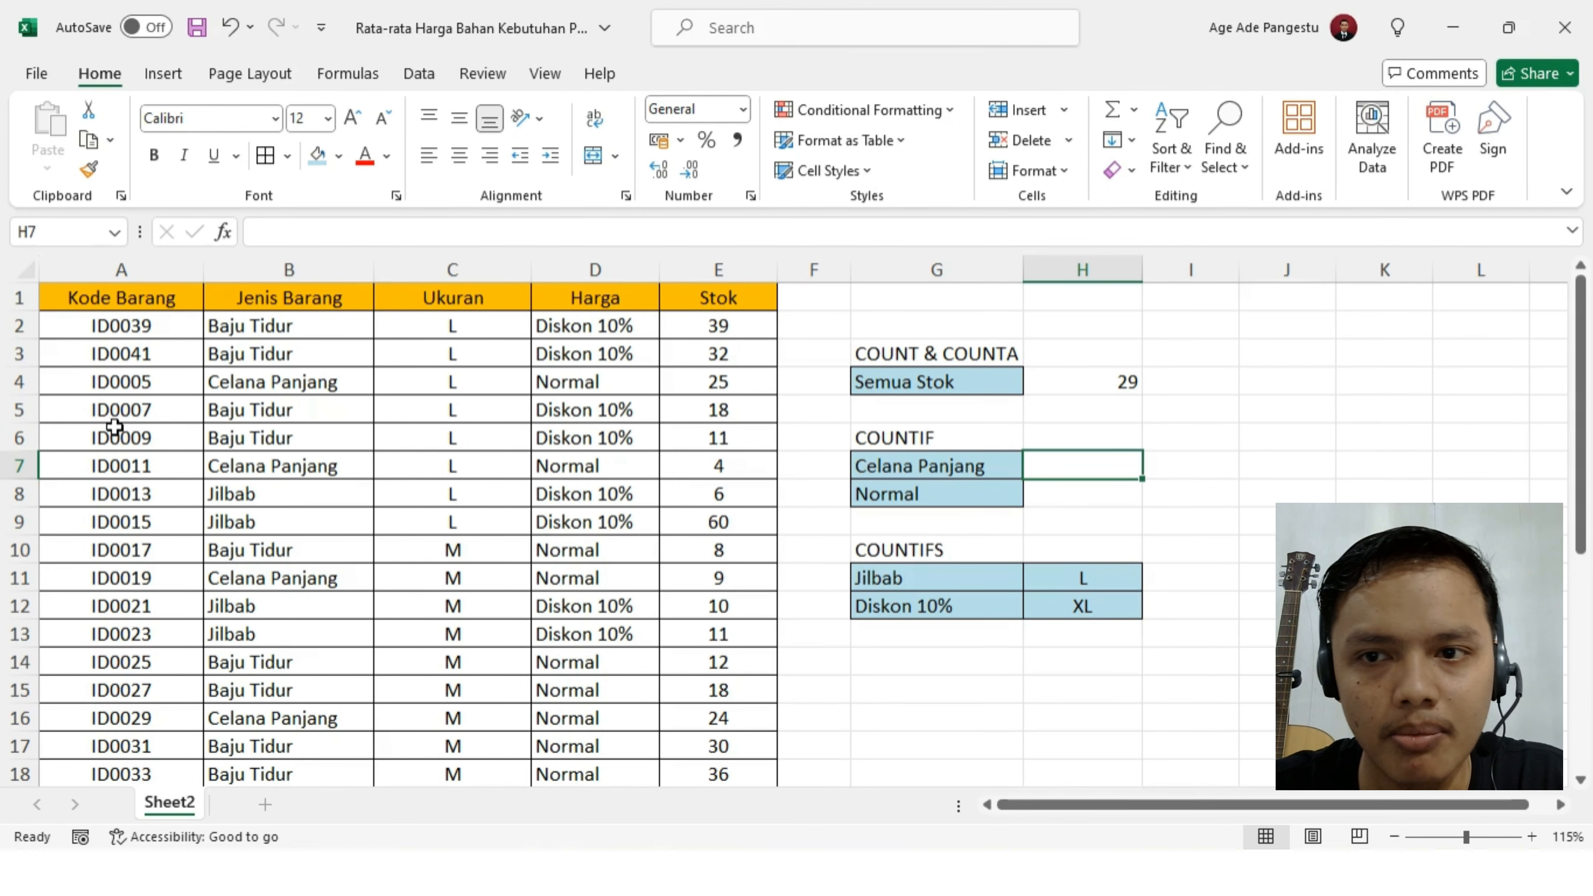
scroll(523, 575, "down", 4)
scroll(515, 607, "up", 3)
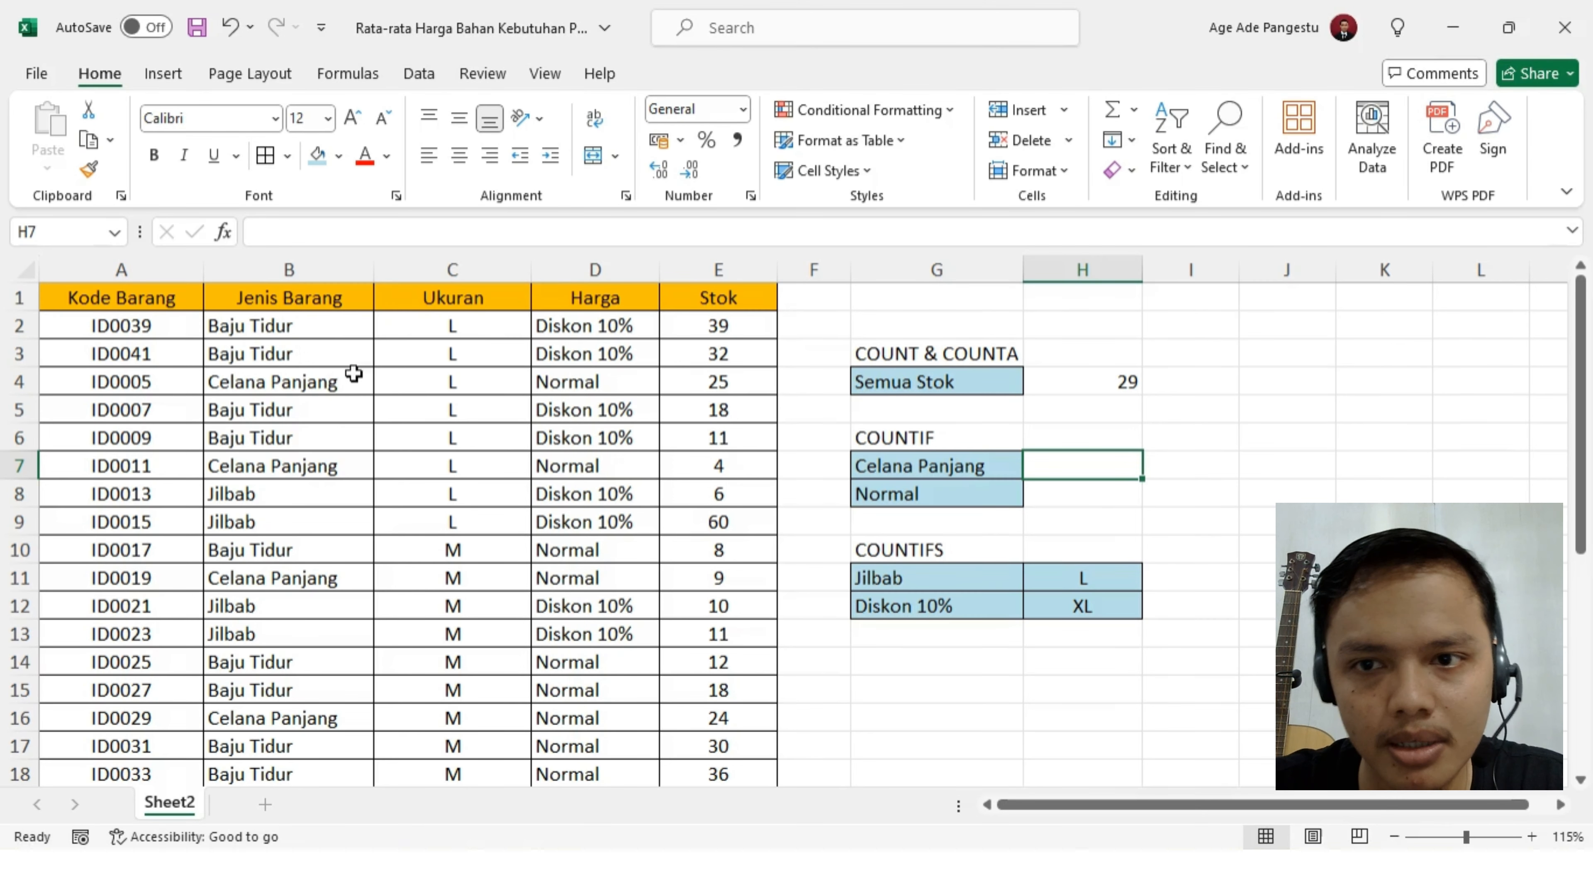
left_click(968, 496)
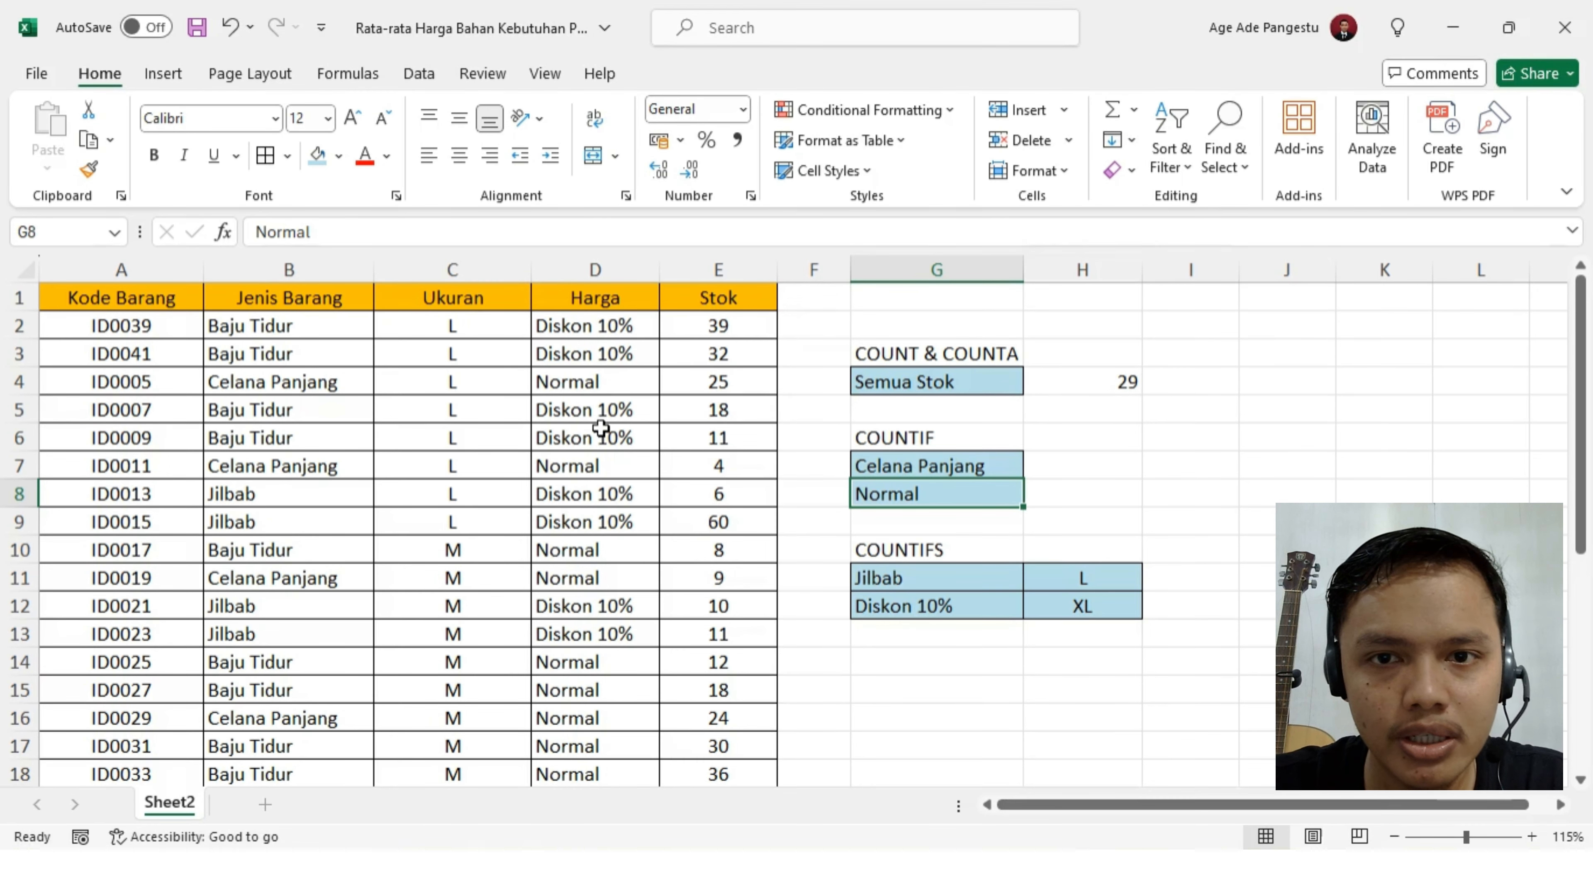
scroll(652, 528, "down", 2)
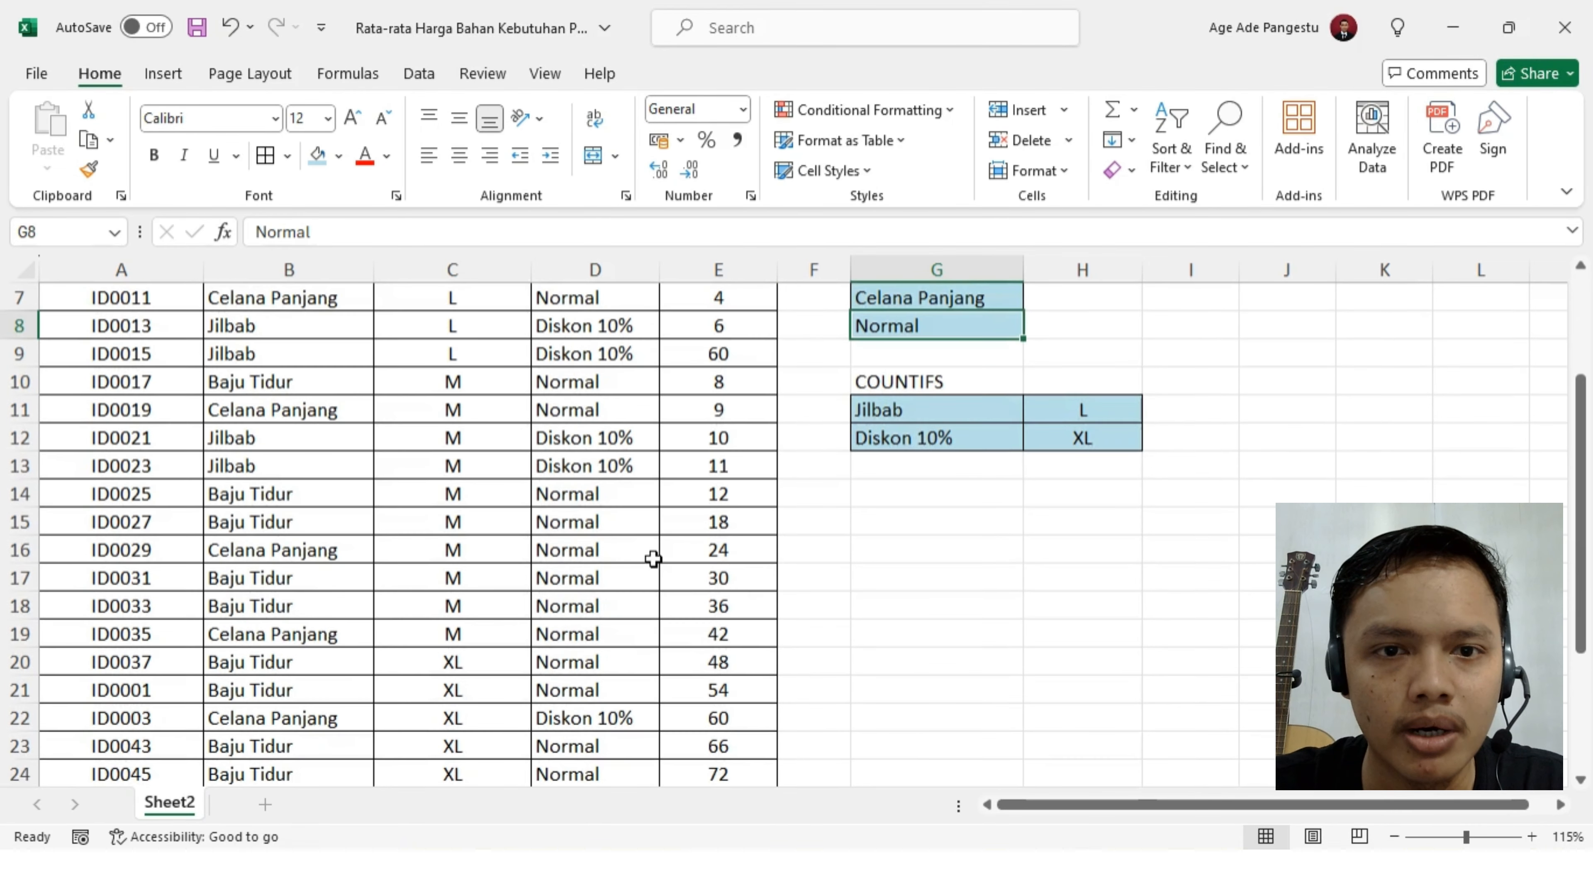
scroll(1087, 490, "up", 2)
- Start a COUNTIF formula in H7 beside the Celana Panjang criterion
left_click(1065, 466)
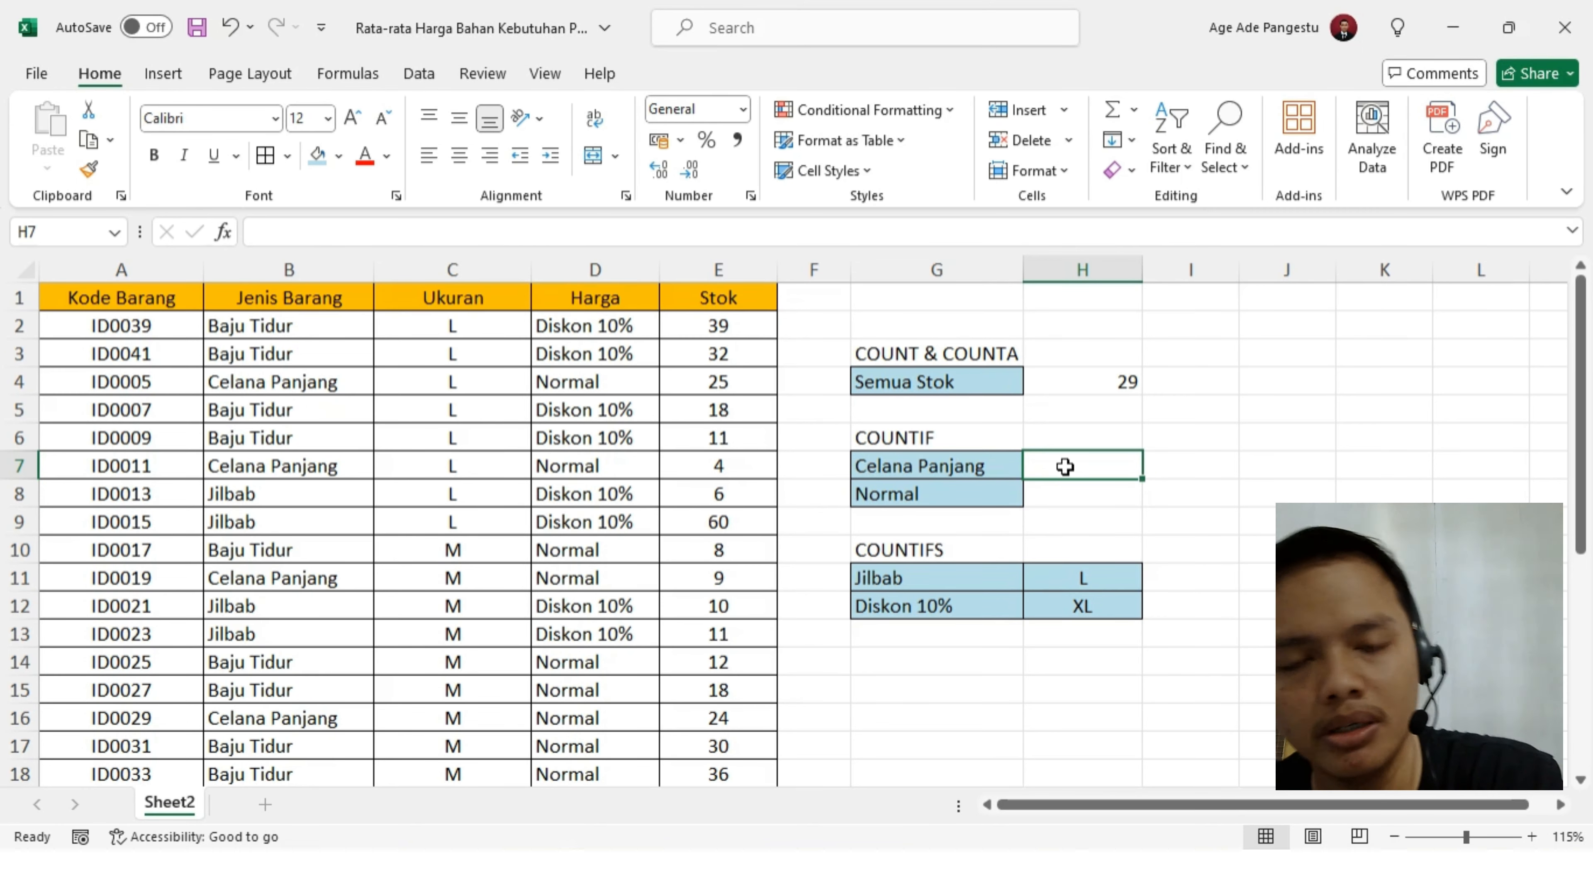
type("=")
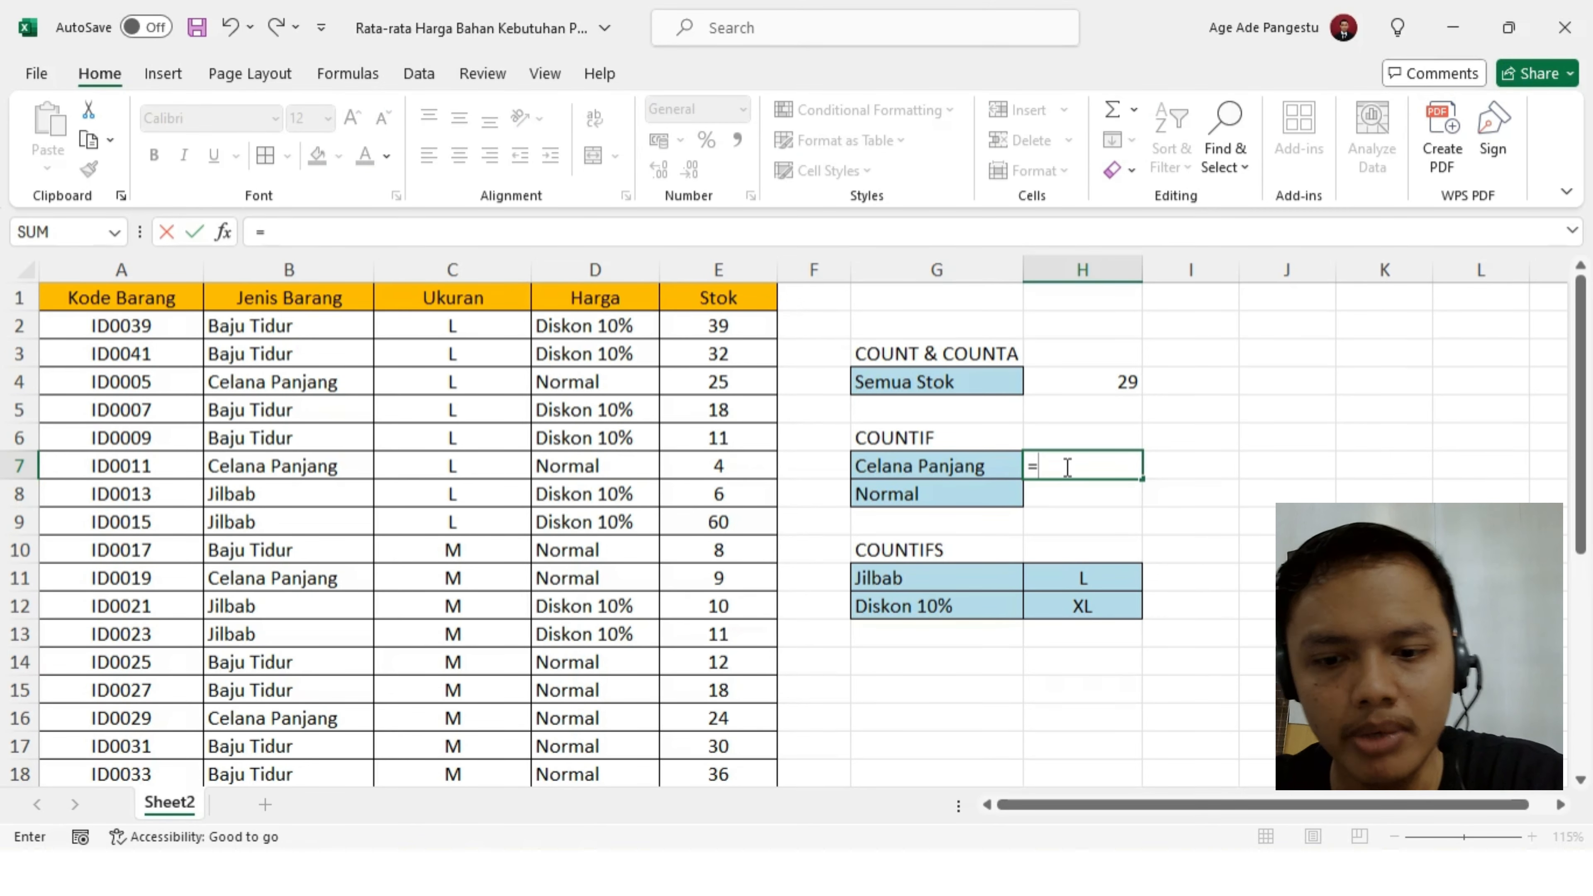
type("COUN")
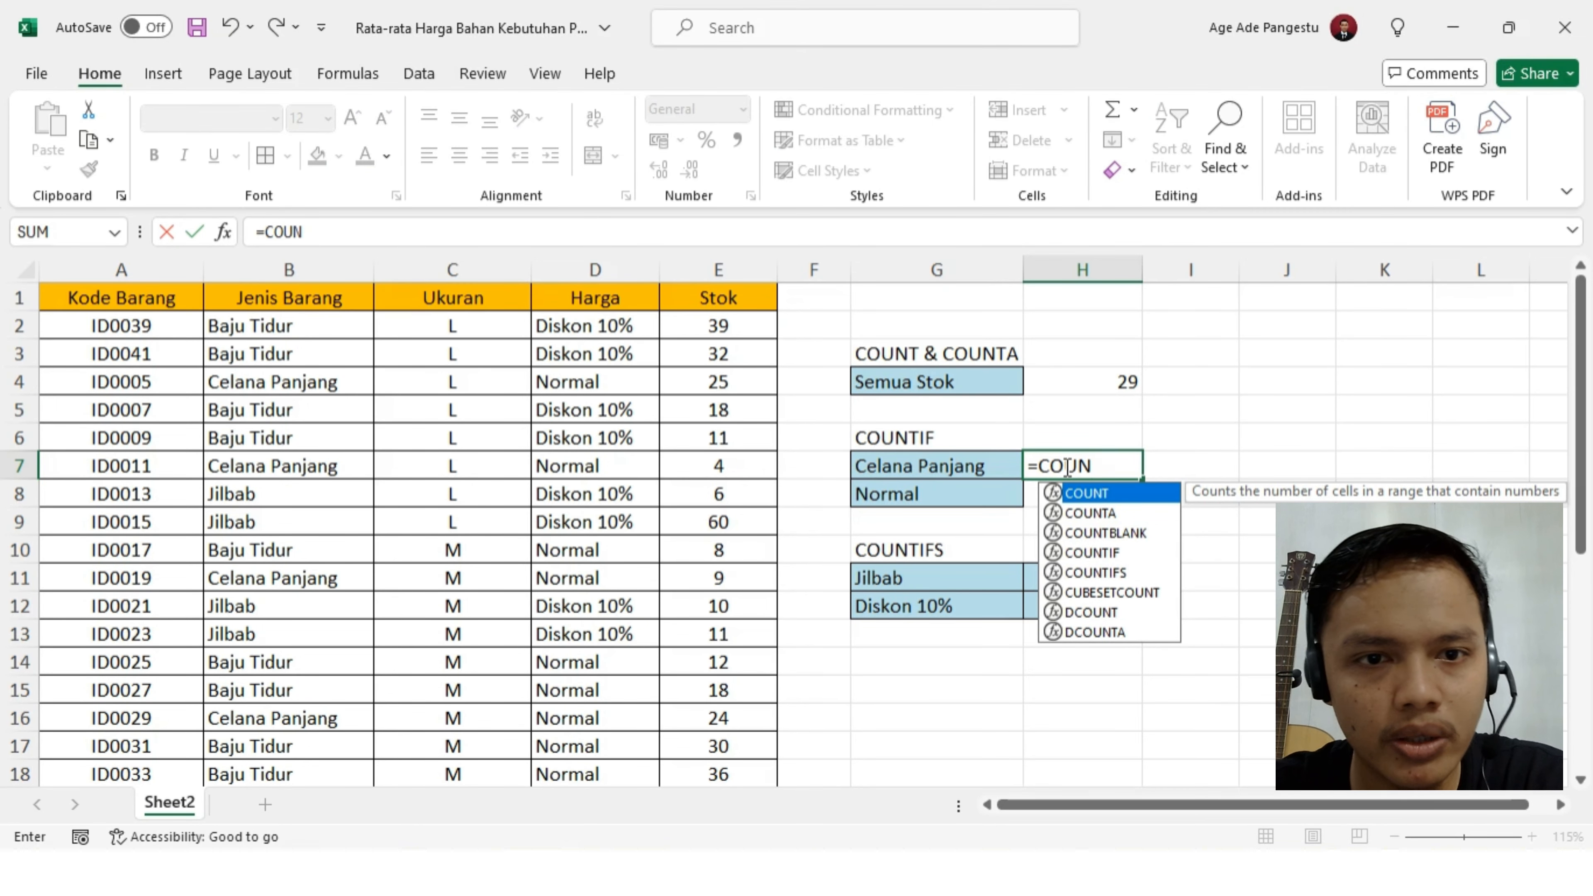
type("TI")
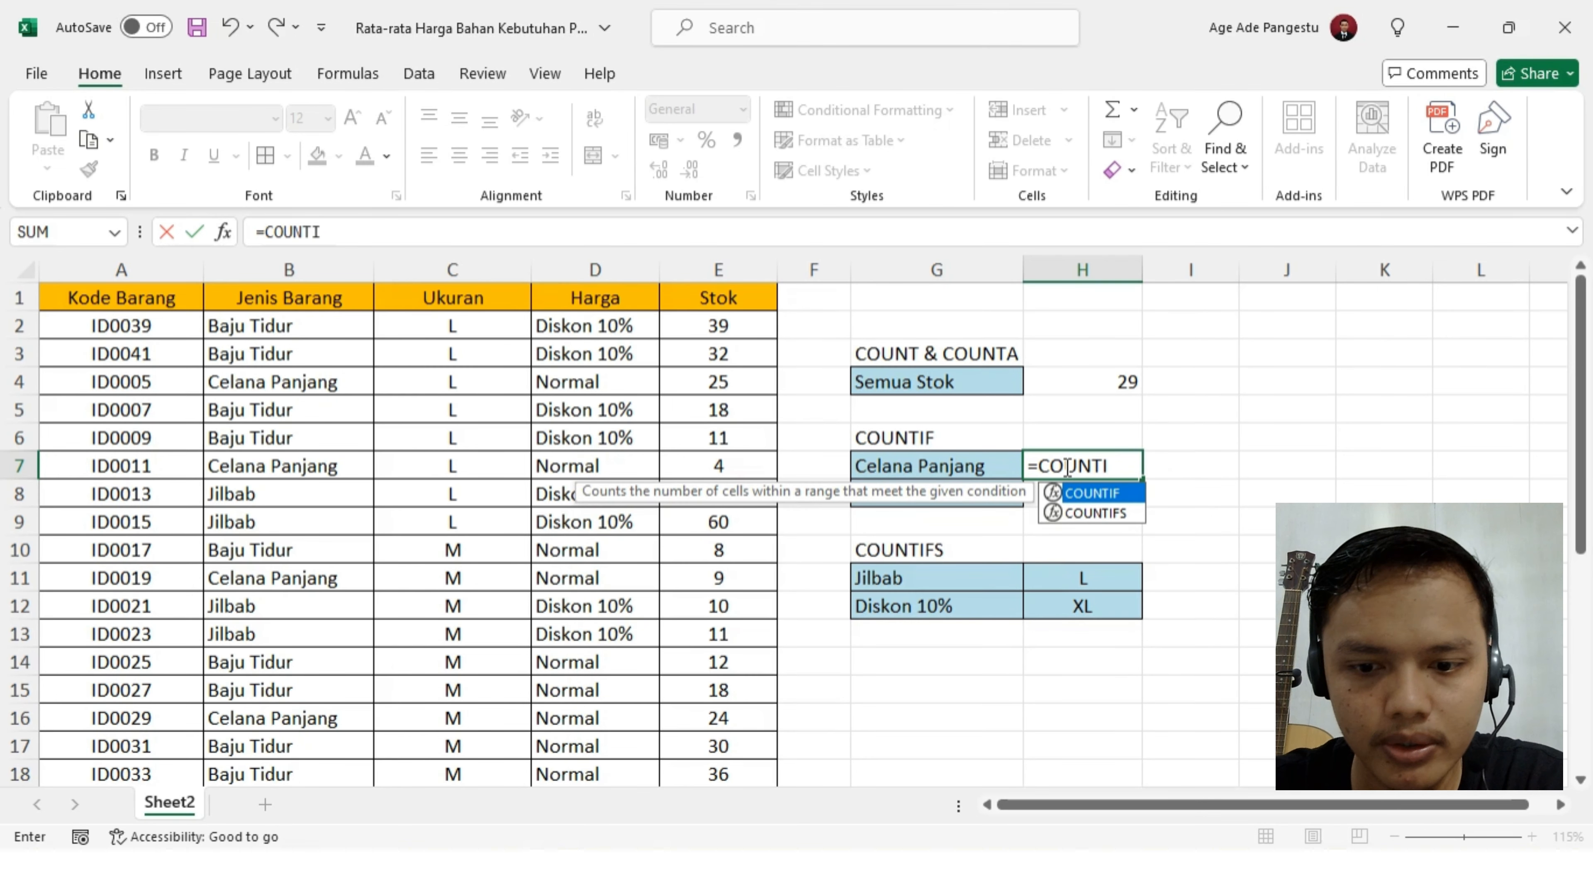
type("F(")
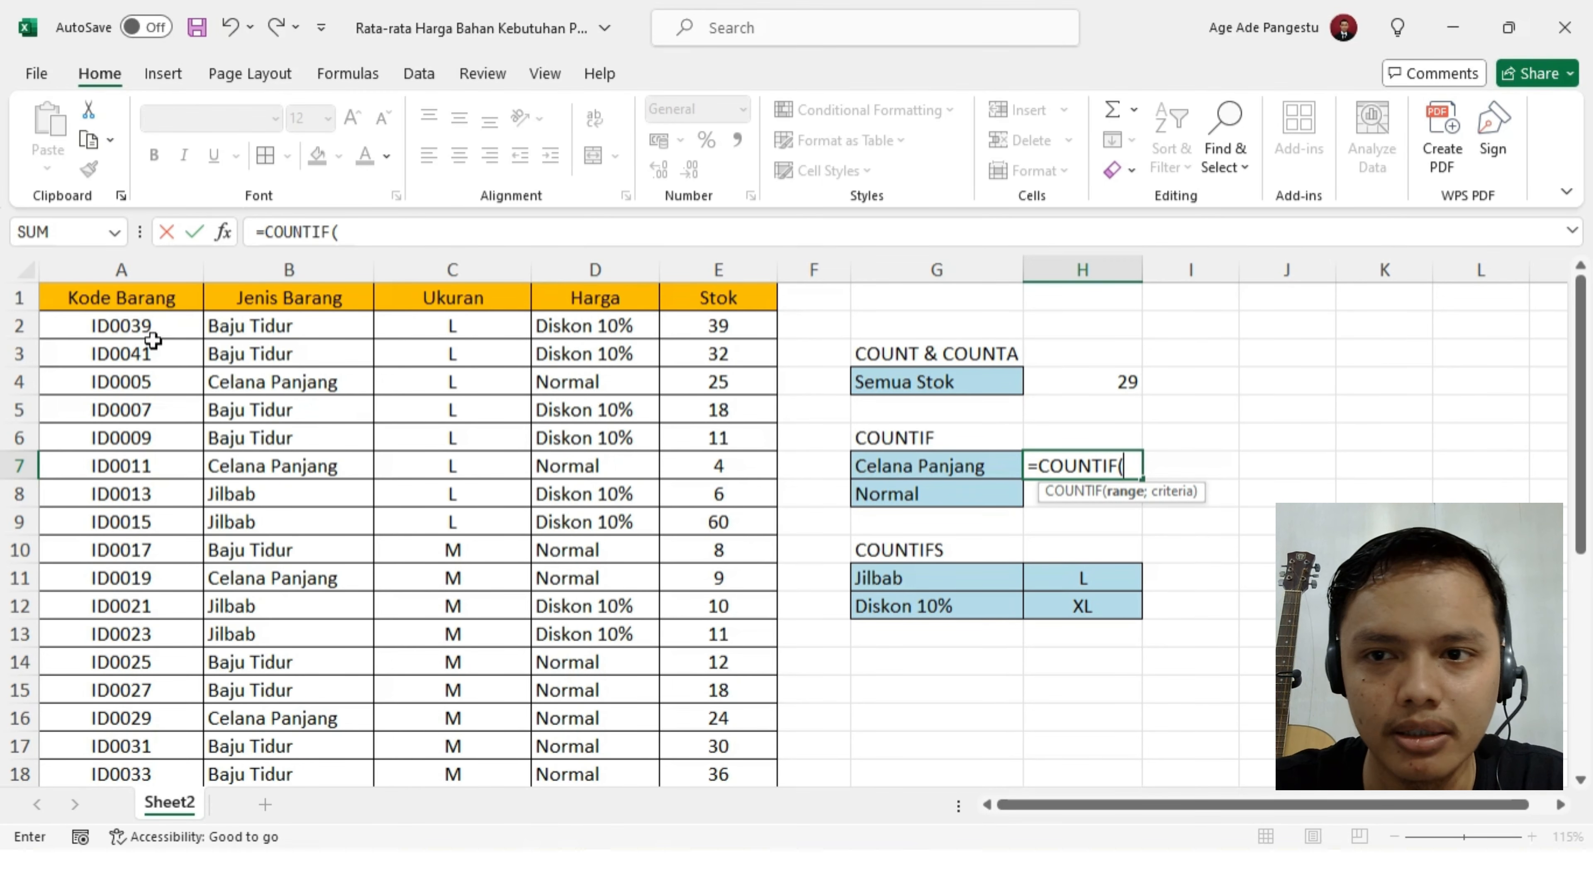
left_click_drag(111, 327, 686, 772)
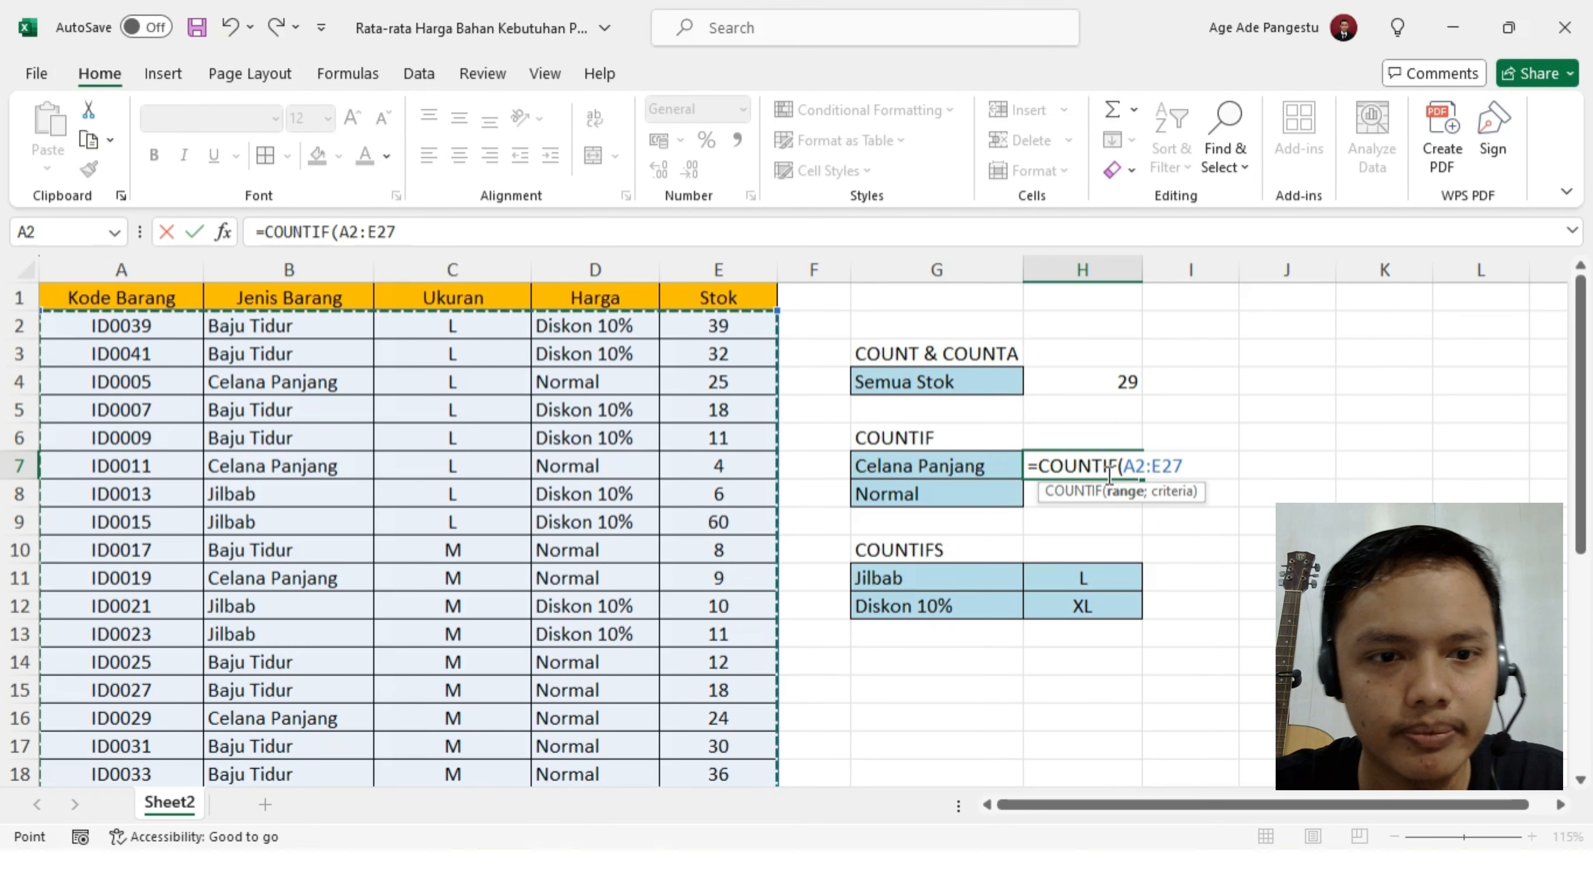
key("BackSpace")
key("BackSpace")
key("BackSpace")
key("BackSpace")
key("BackSpace")
key("BackSpace")
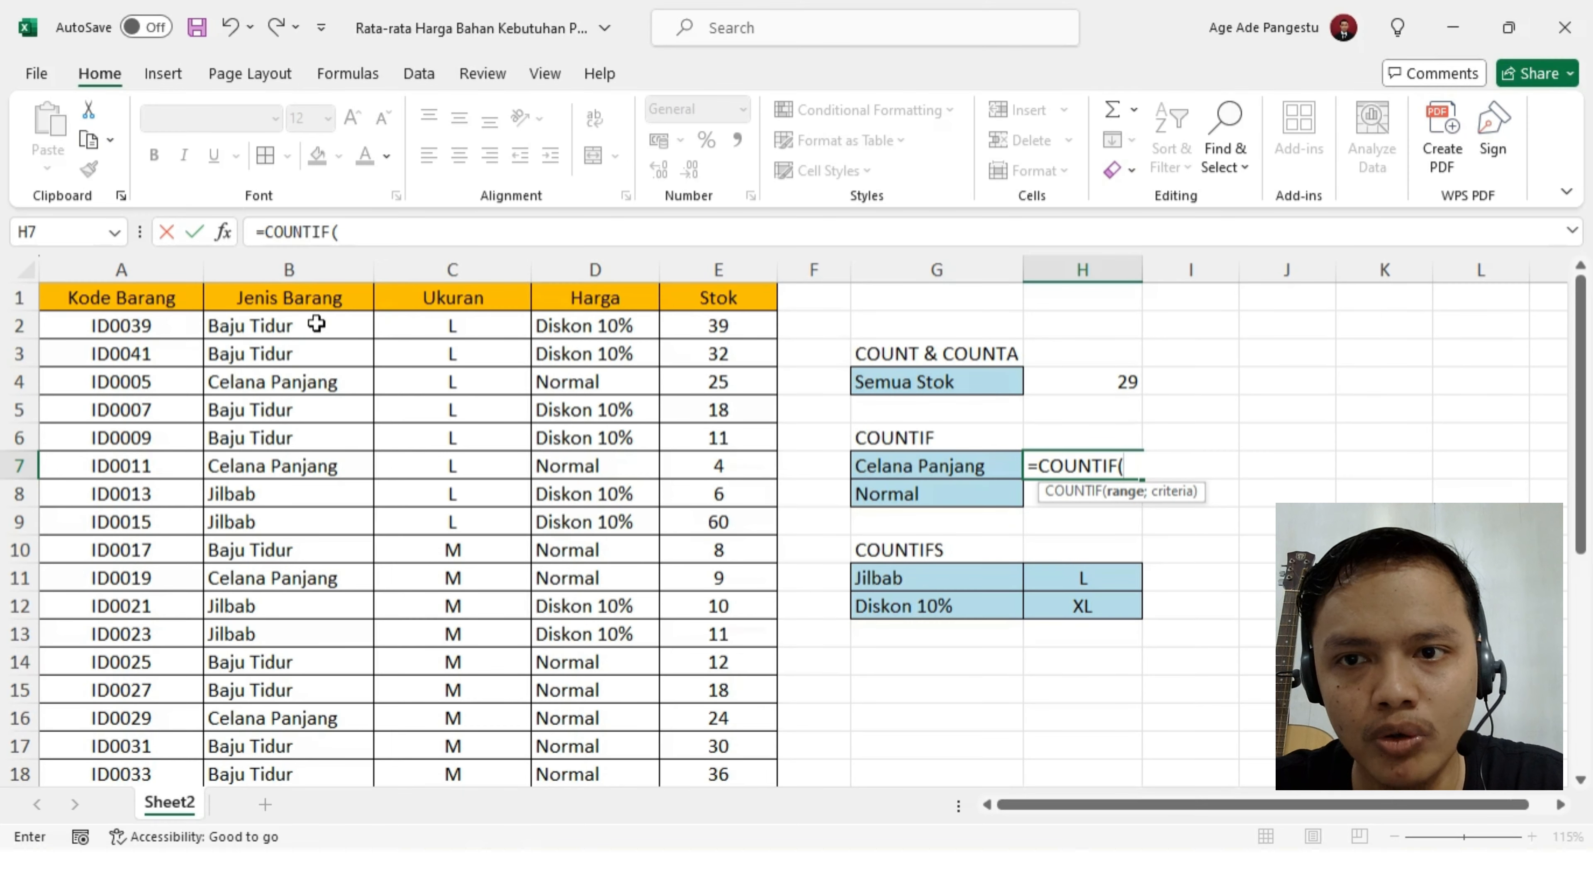
- Set the COUNTIF range in H7 to the Jenis Barang cells B2:B30, ready for the criteria argument
left_click_drag(313, 326, 280, 747)
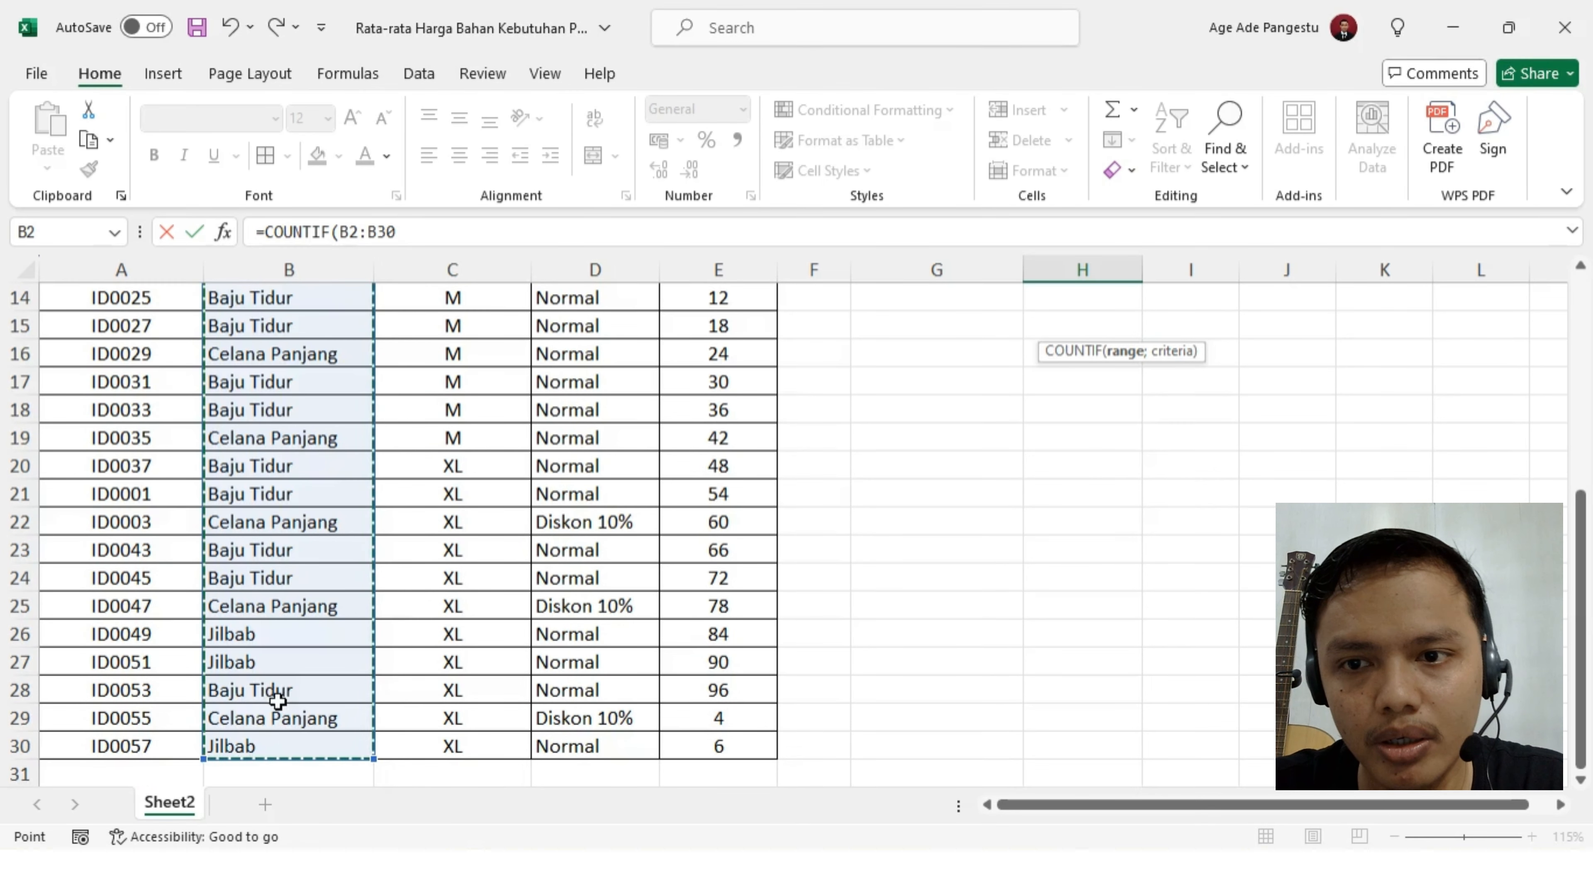
scroll(279, 658, "up", 3)
scroll(280, 635, "up", 2)
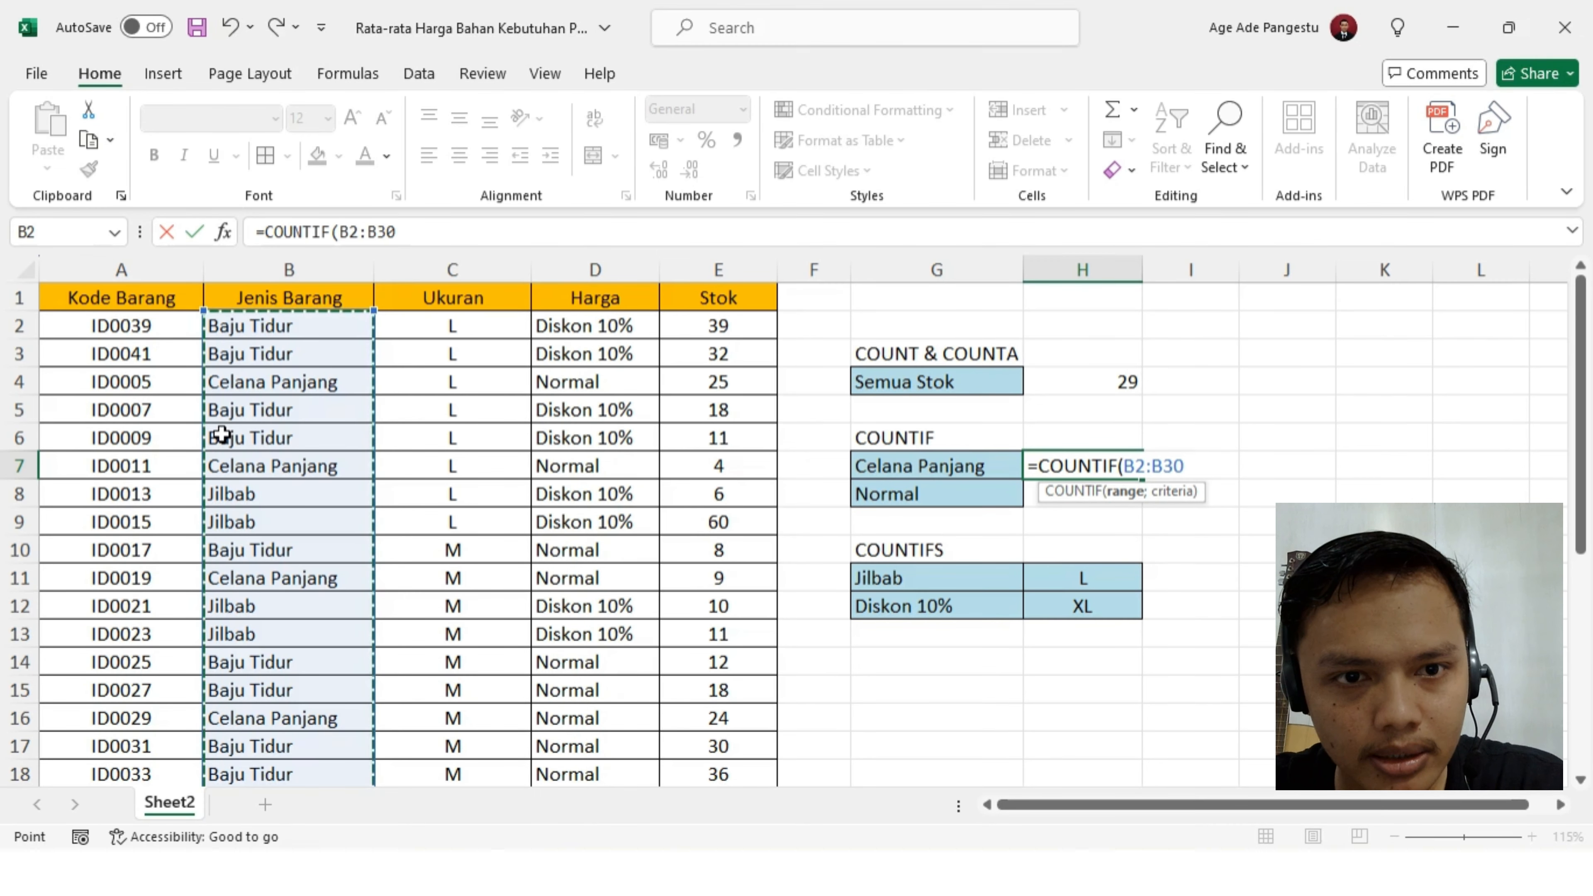
type(";")
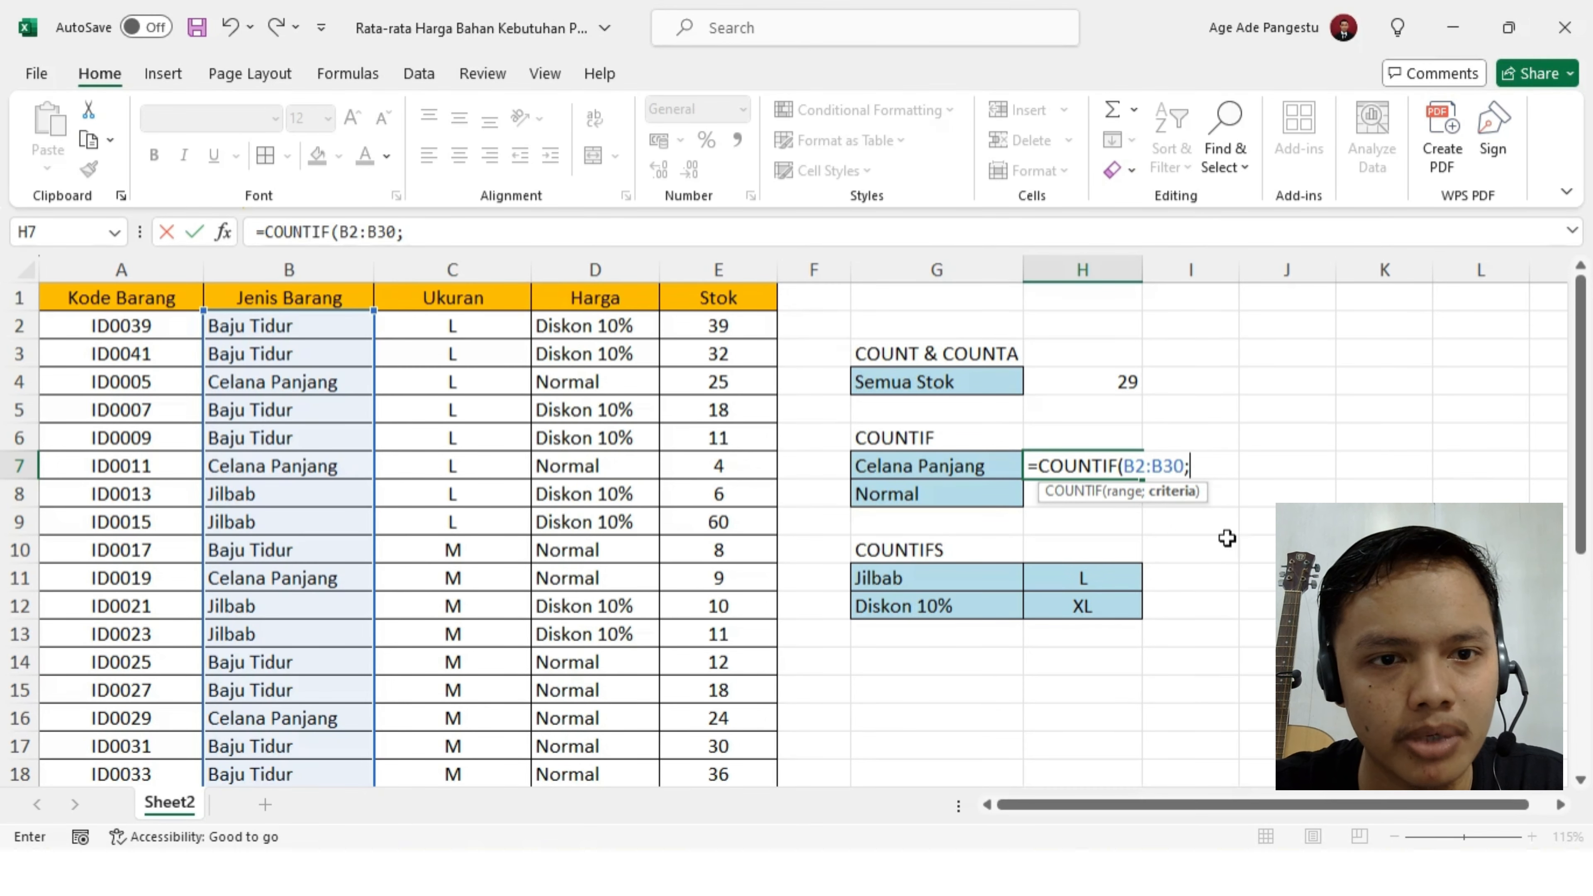
left_click(979, 468)
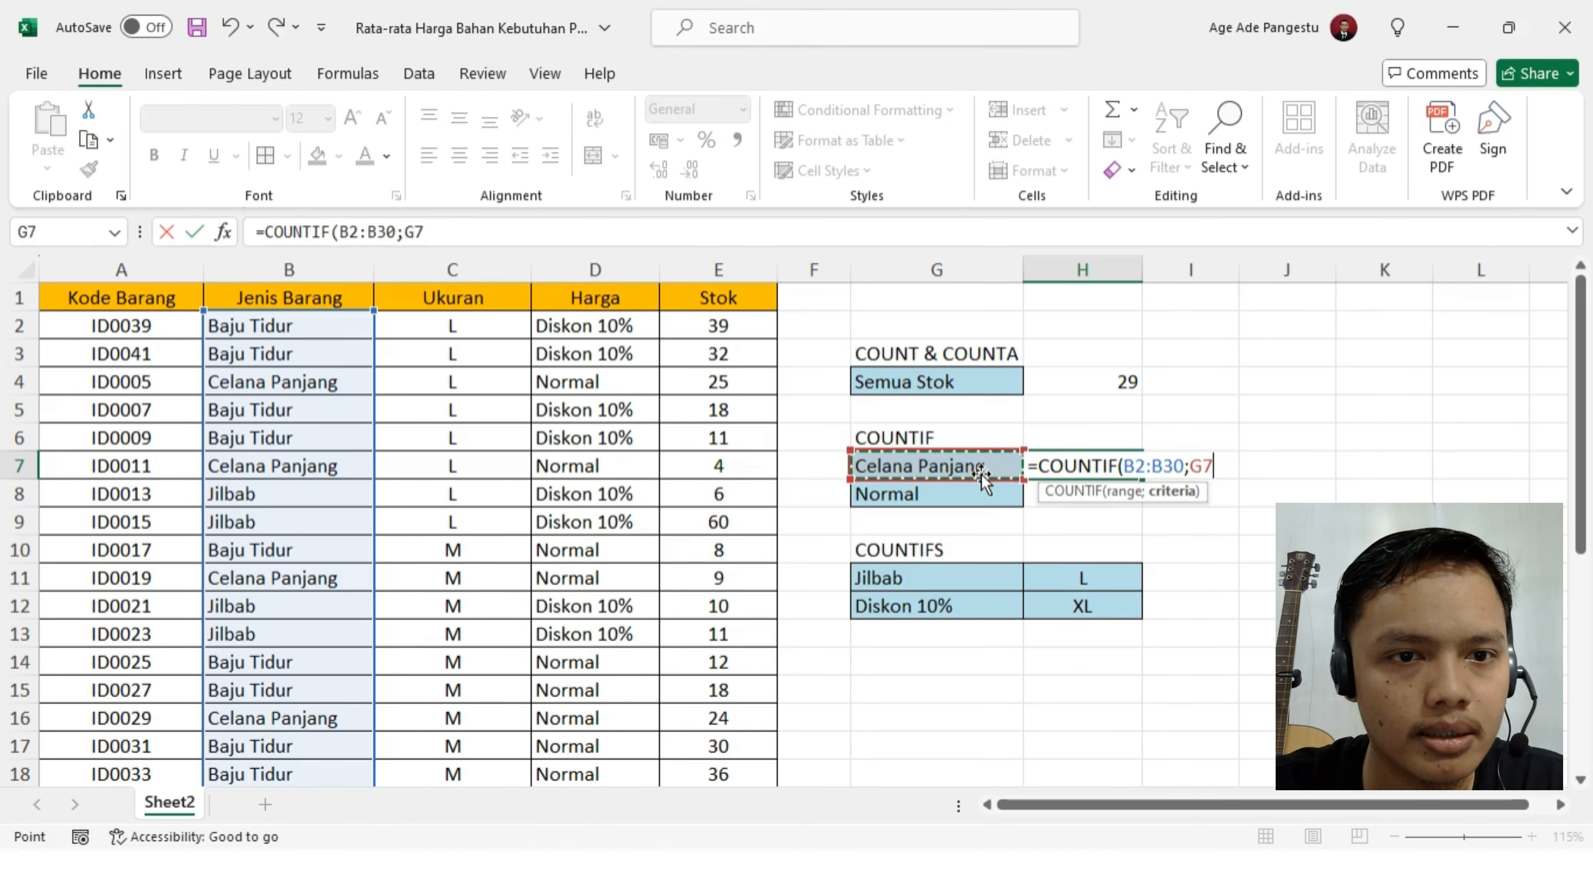
key("BackSpace")
key("BackSpace")
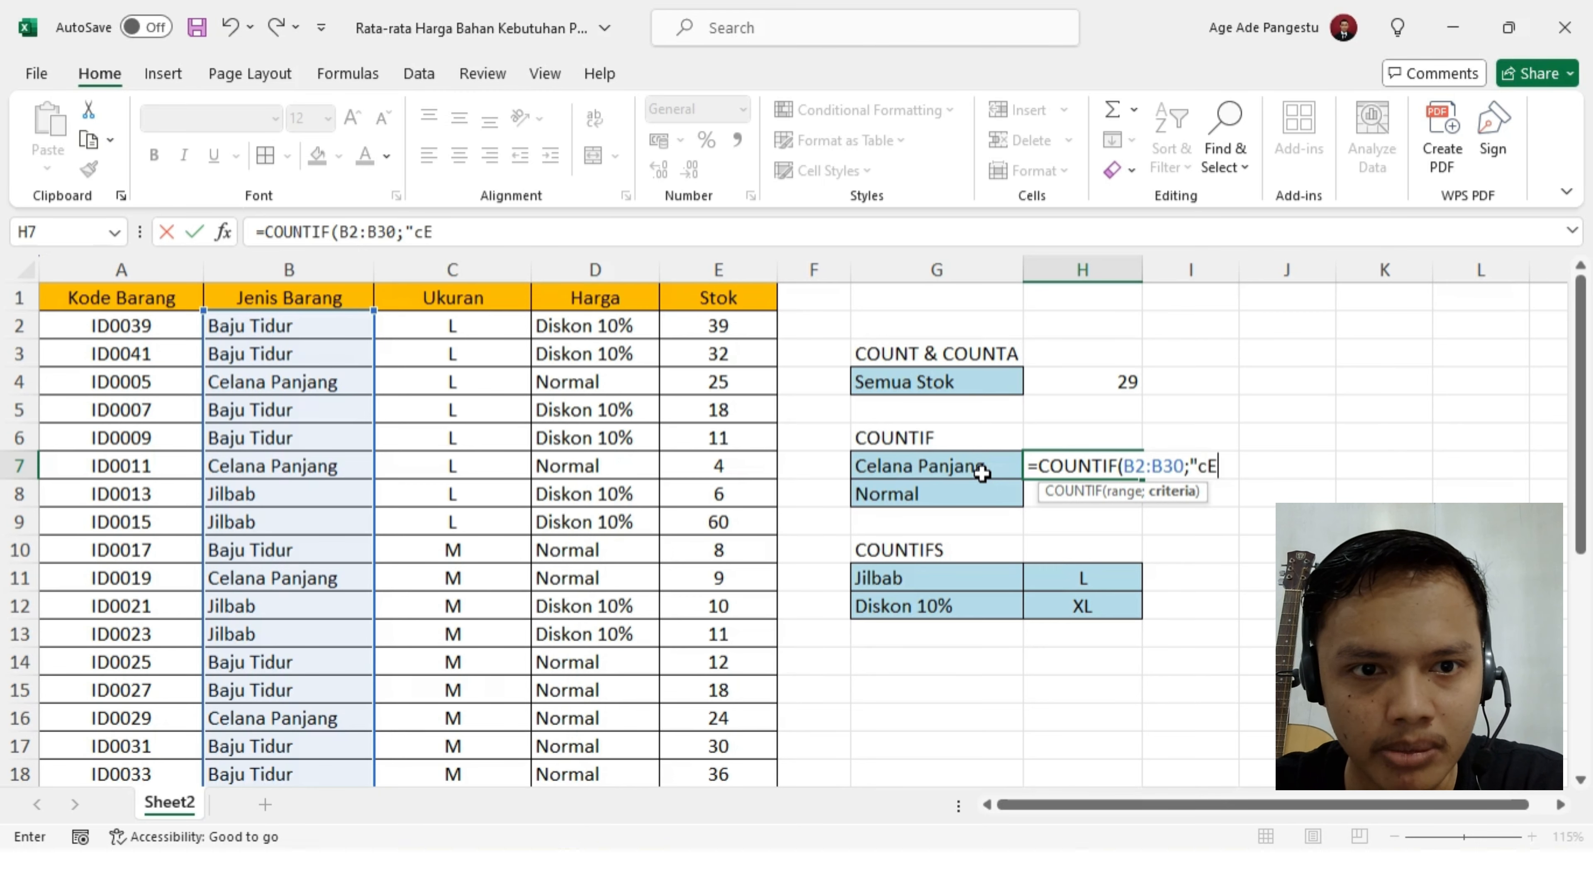
key("BackSpace")
key("BackSpace")
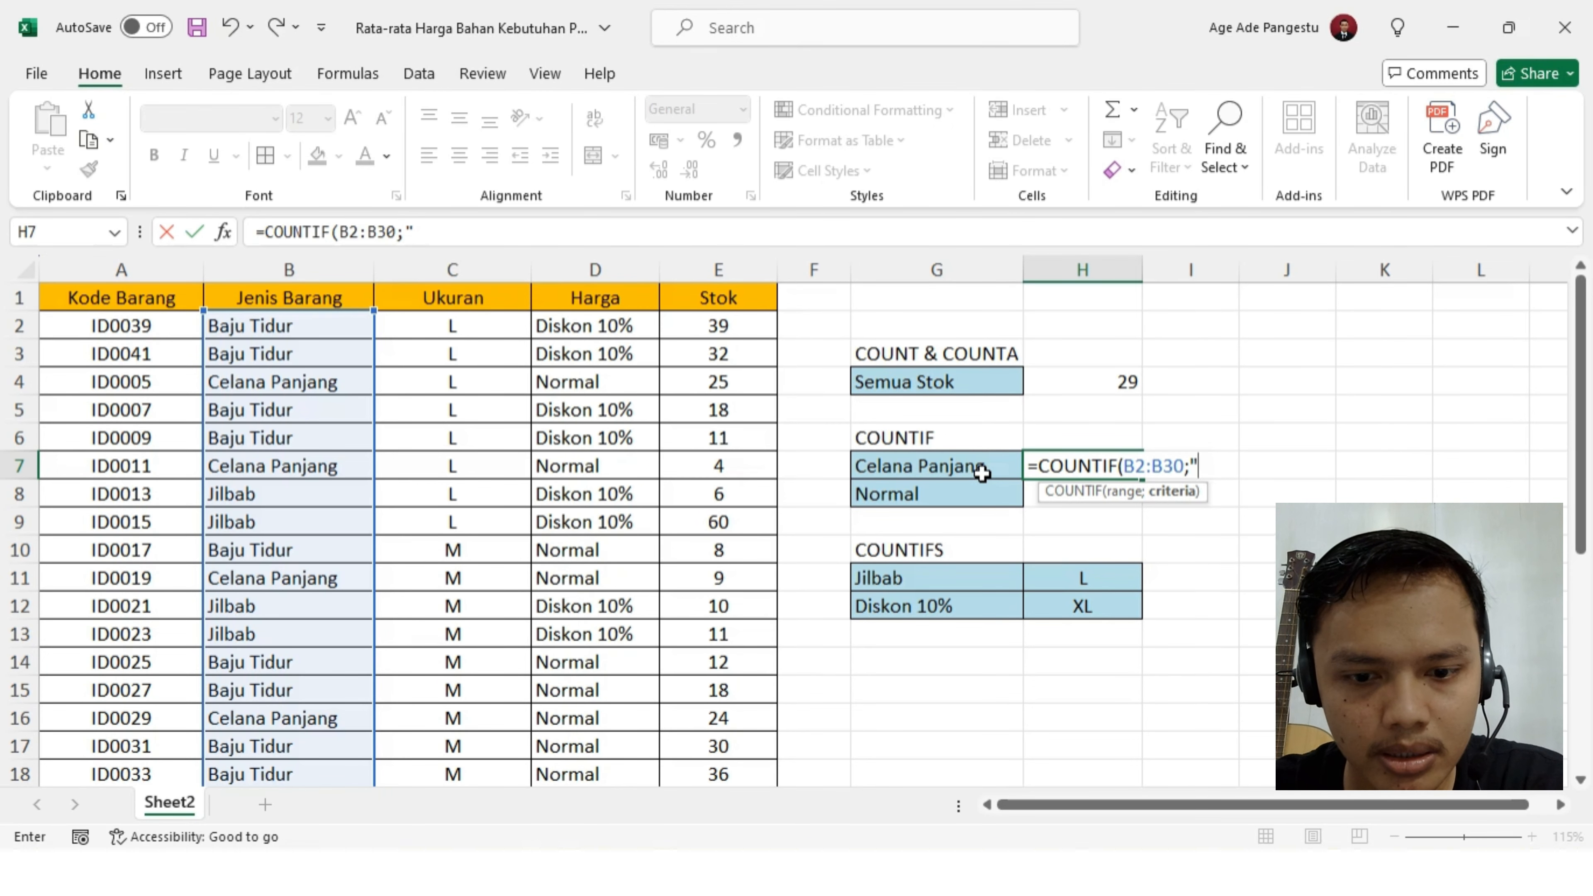
- Complete the H7 formula with the quoted text criterion, giving =COUNTIF(B2:B30;"Celana Panjang")
type("Pan")
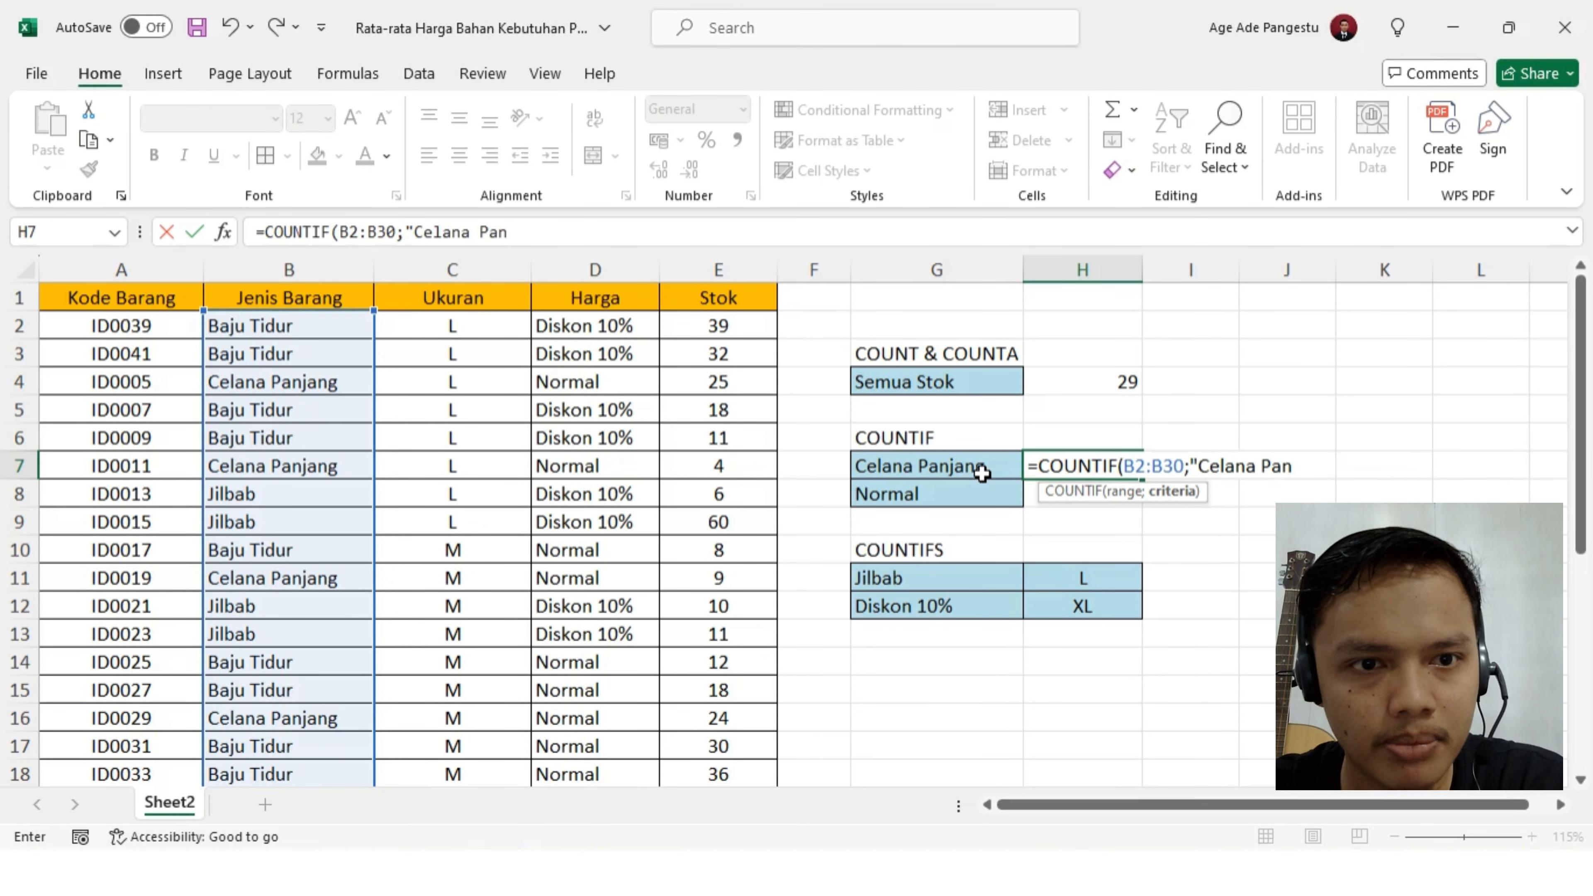
type("jang")
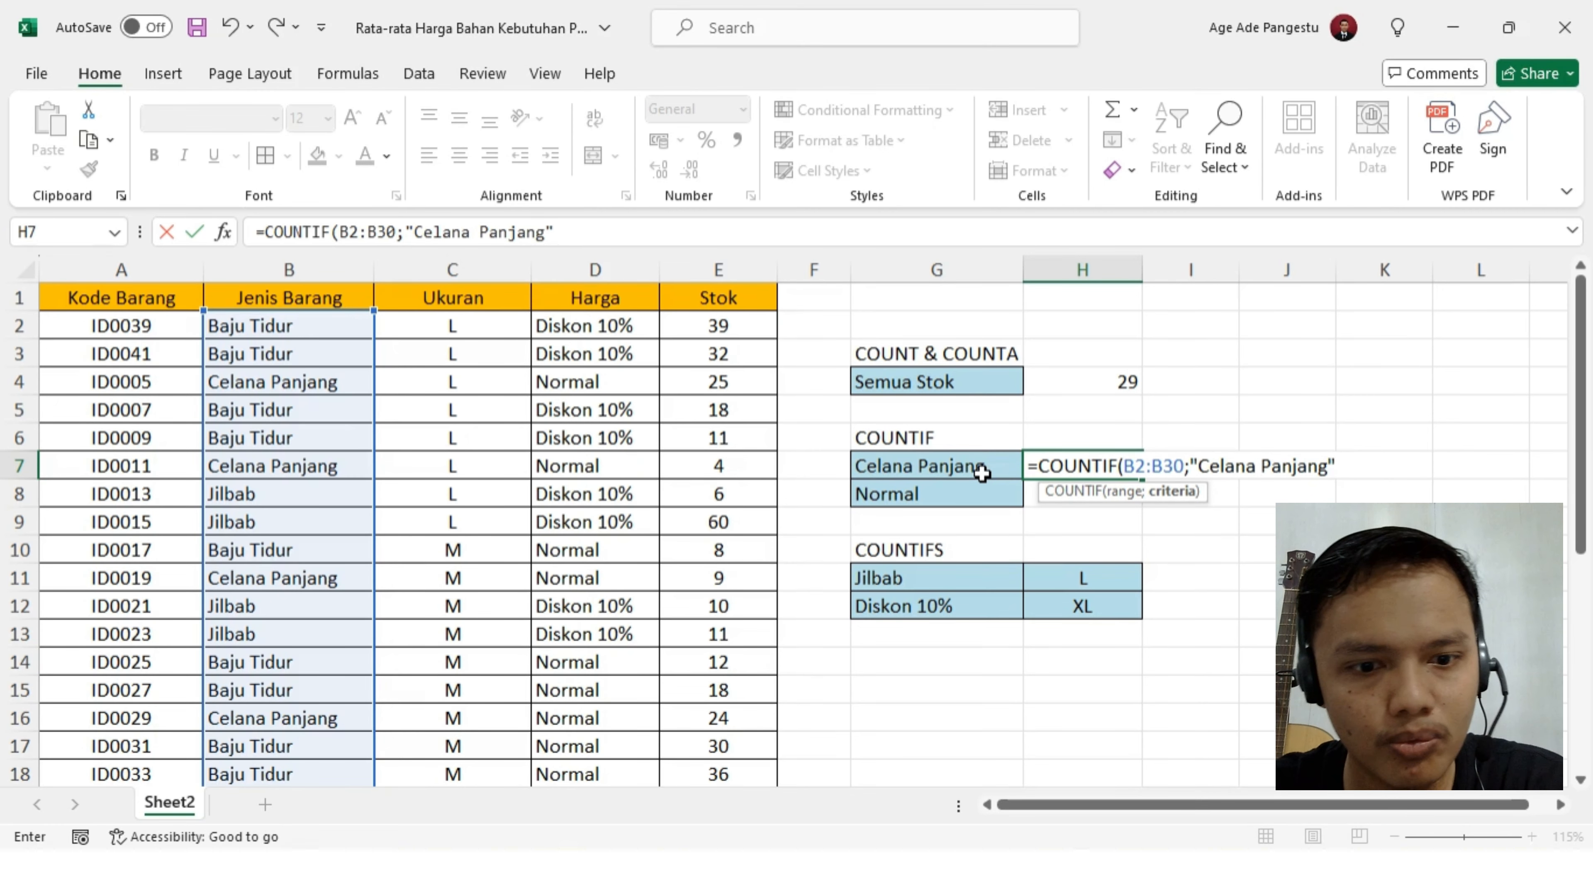
type("\")")
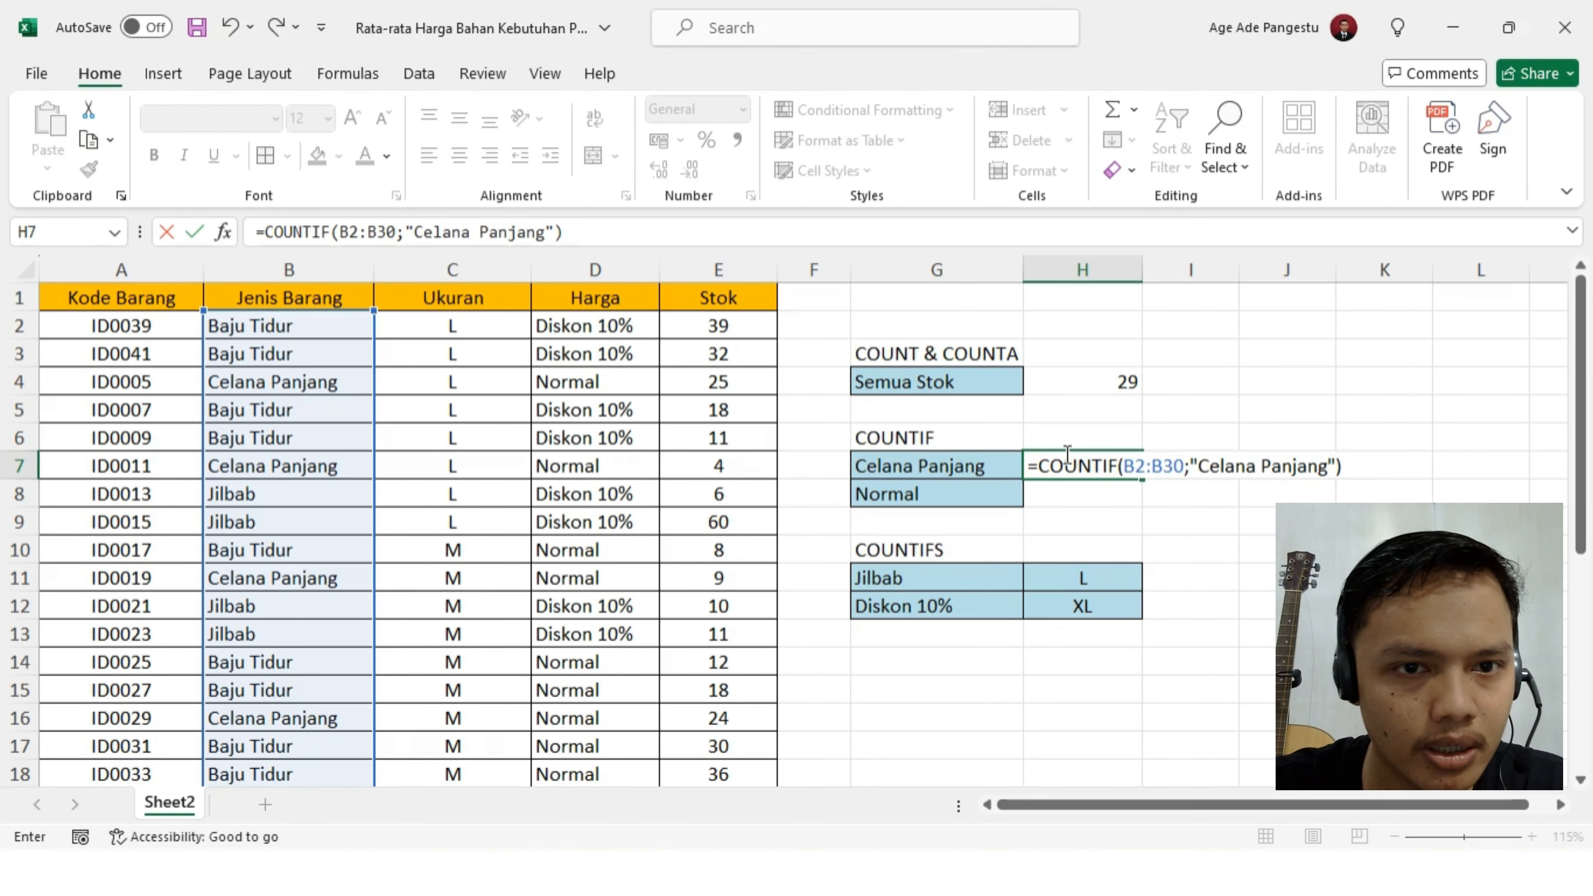
key("Return")
left_click(1077, 466)
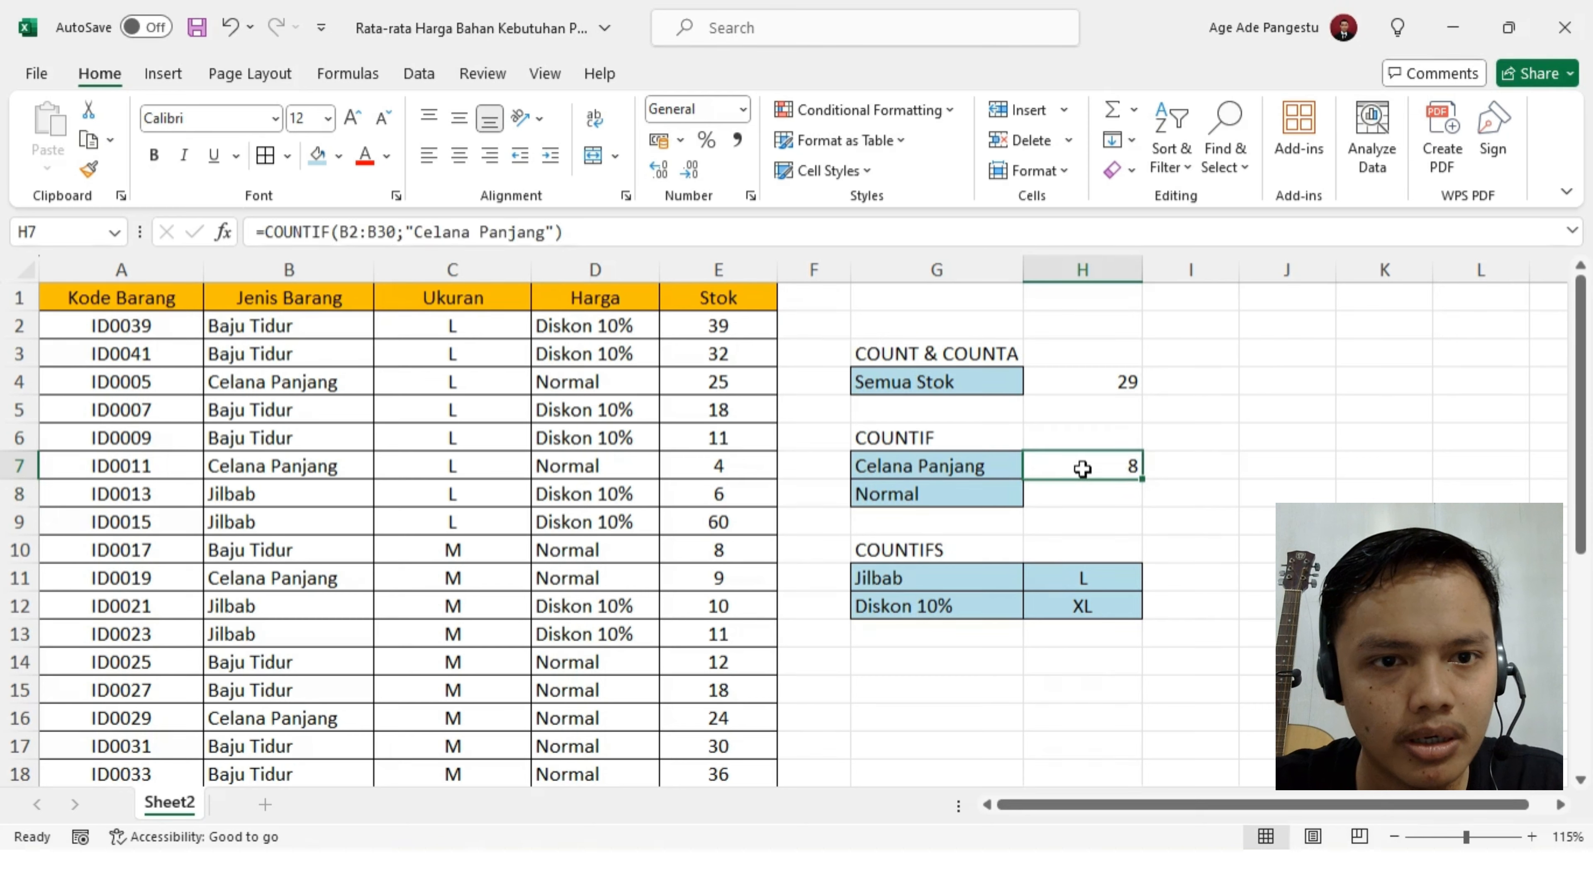
- Replace the quoted criterion in H7 with a reference to G7, giving =COUNTIF(B2:B30;G7), and check the Jenis Barang column
double_click(1078, 466)
left_click_drag(1192, 469, 1331, 483)
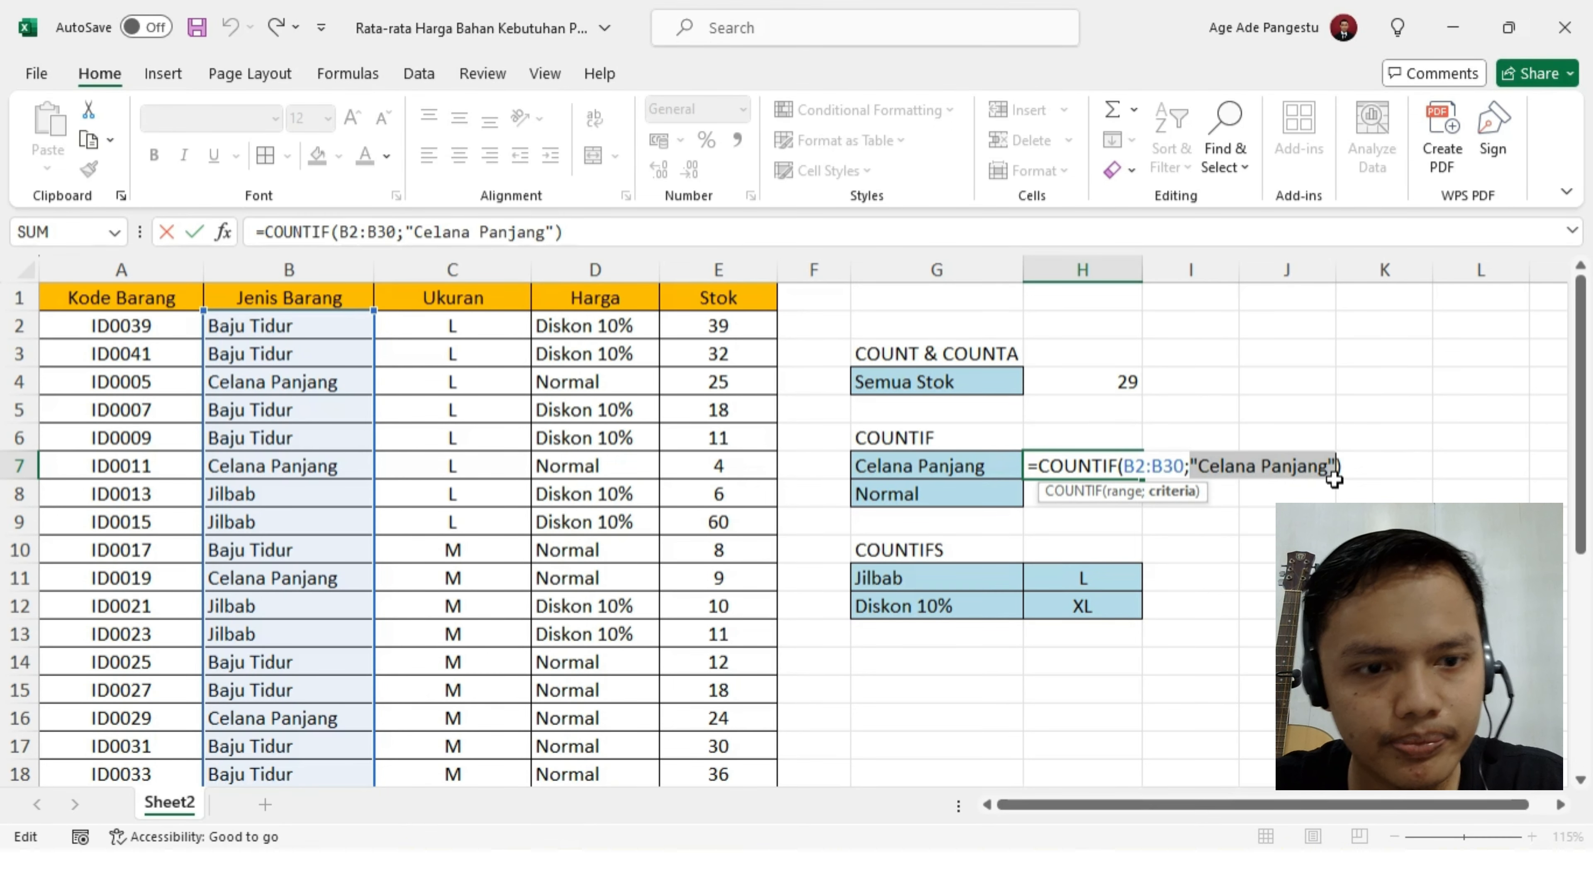
key("BackSpace")
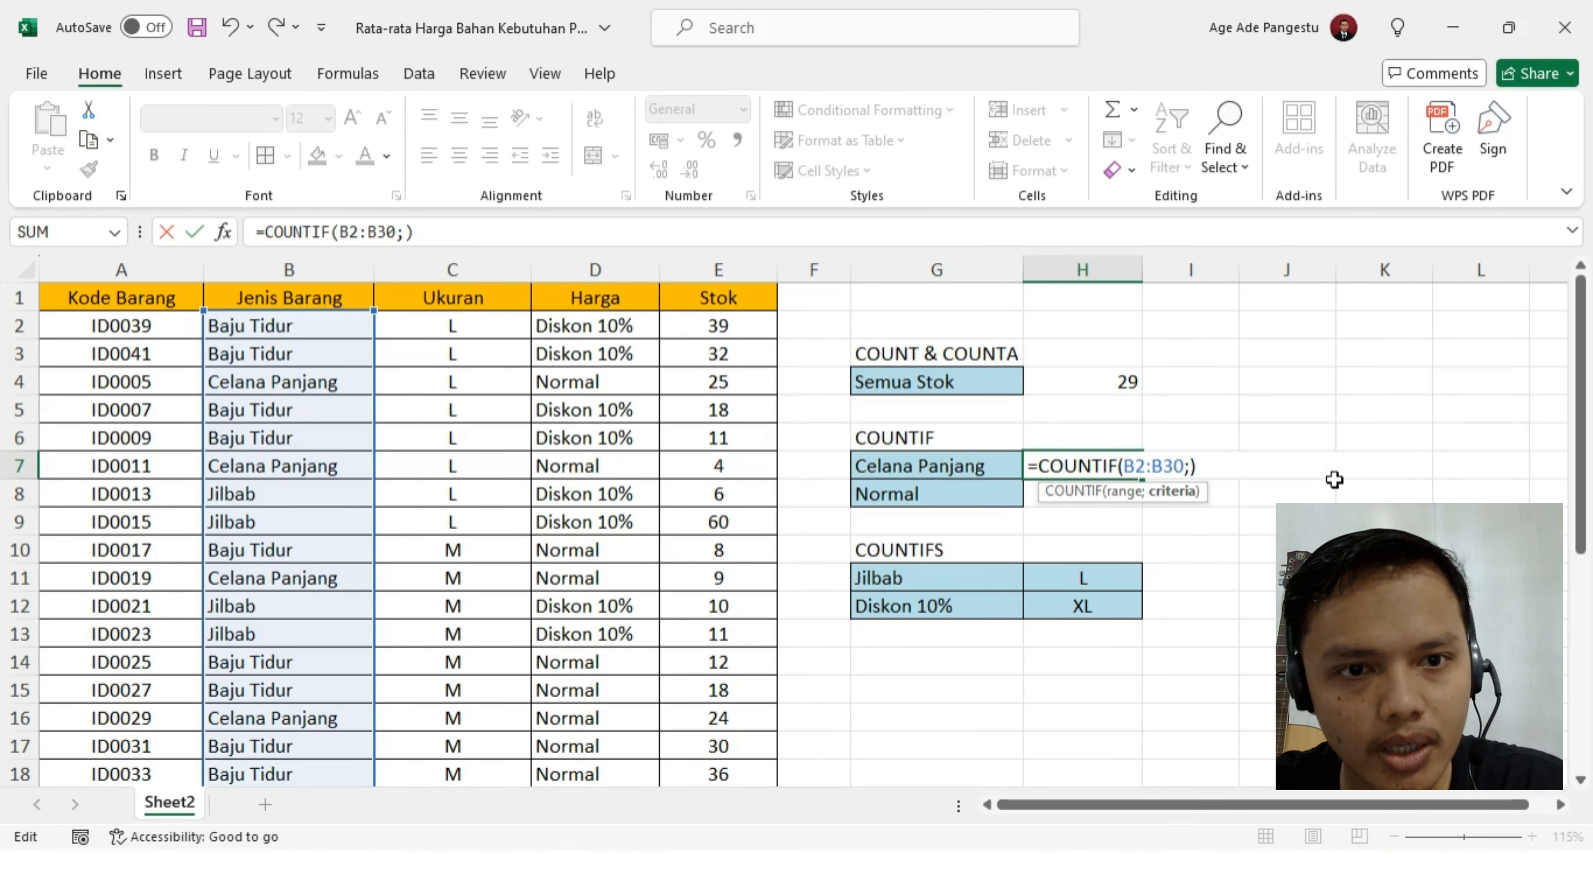
left_click(954, 468)
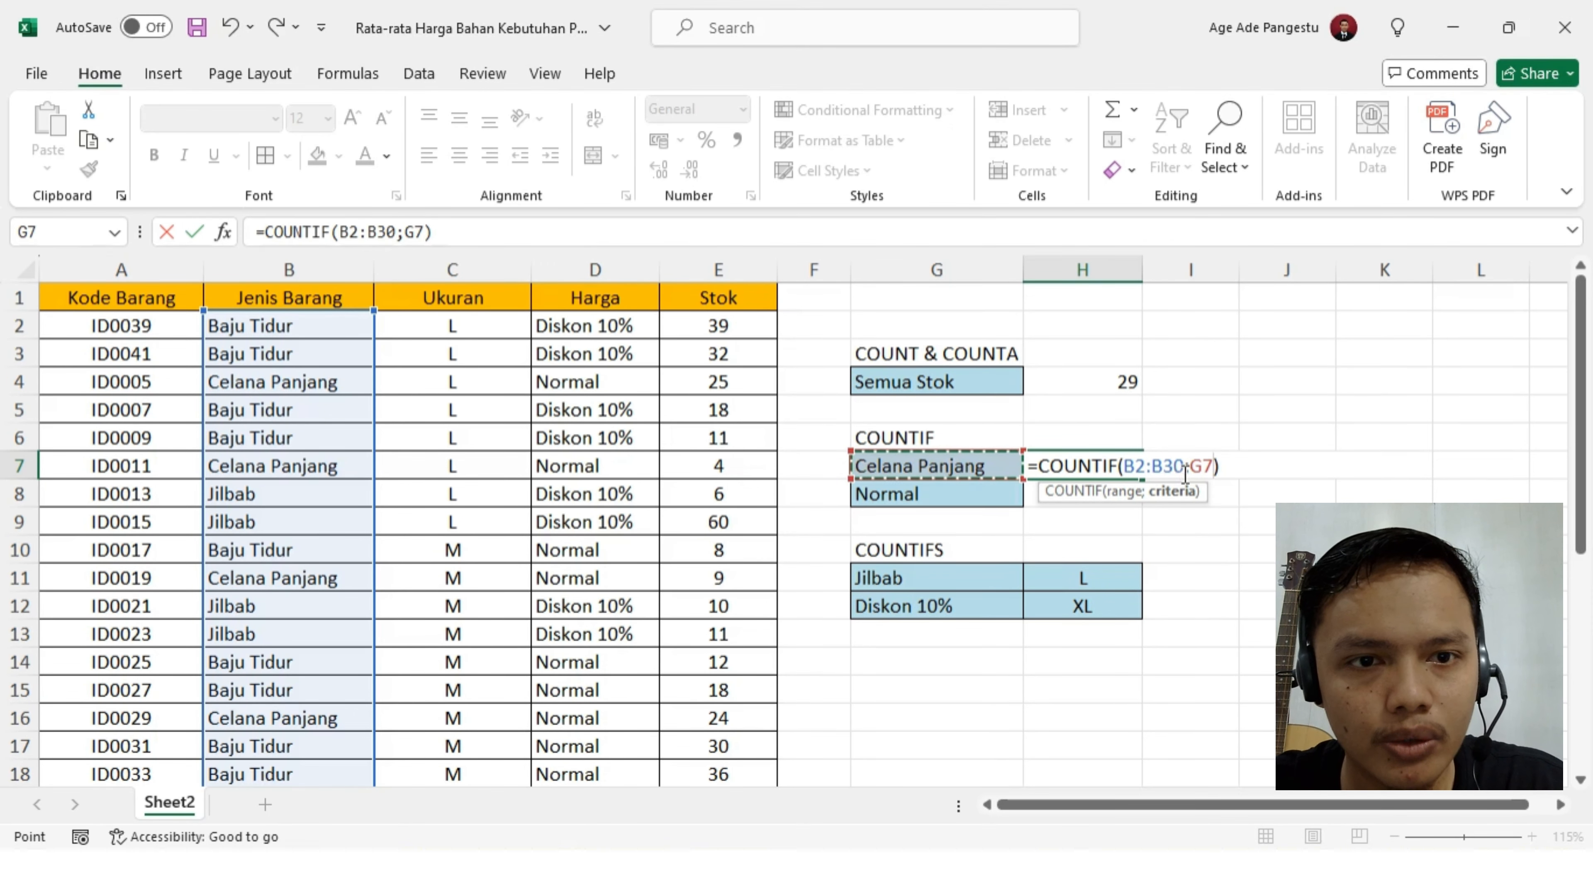
key("Return")
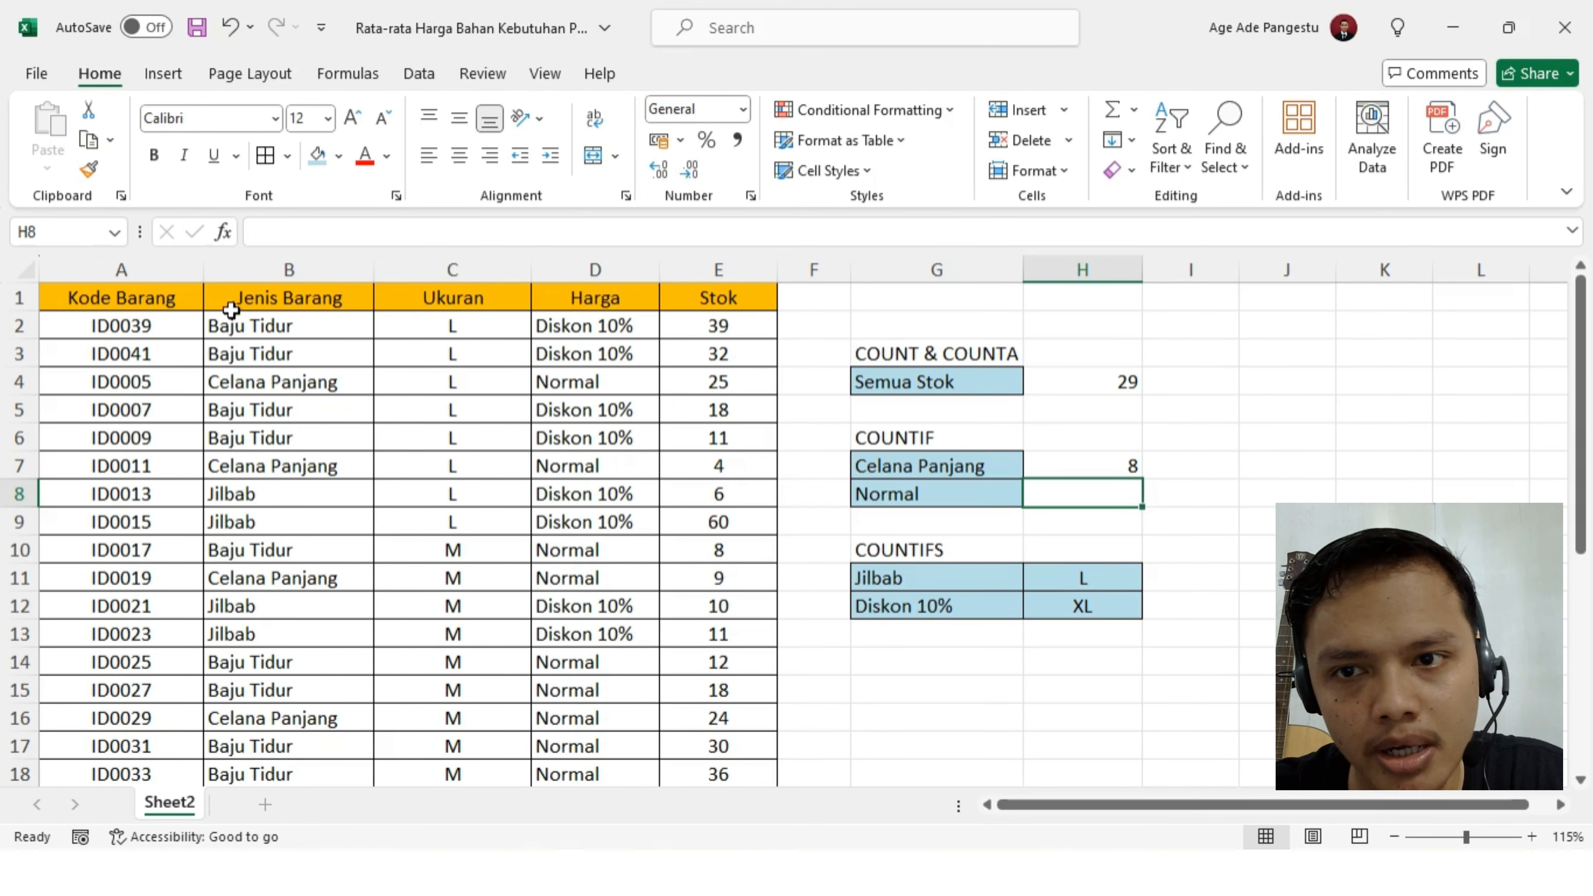
scroll(280, 356, "down", 4)
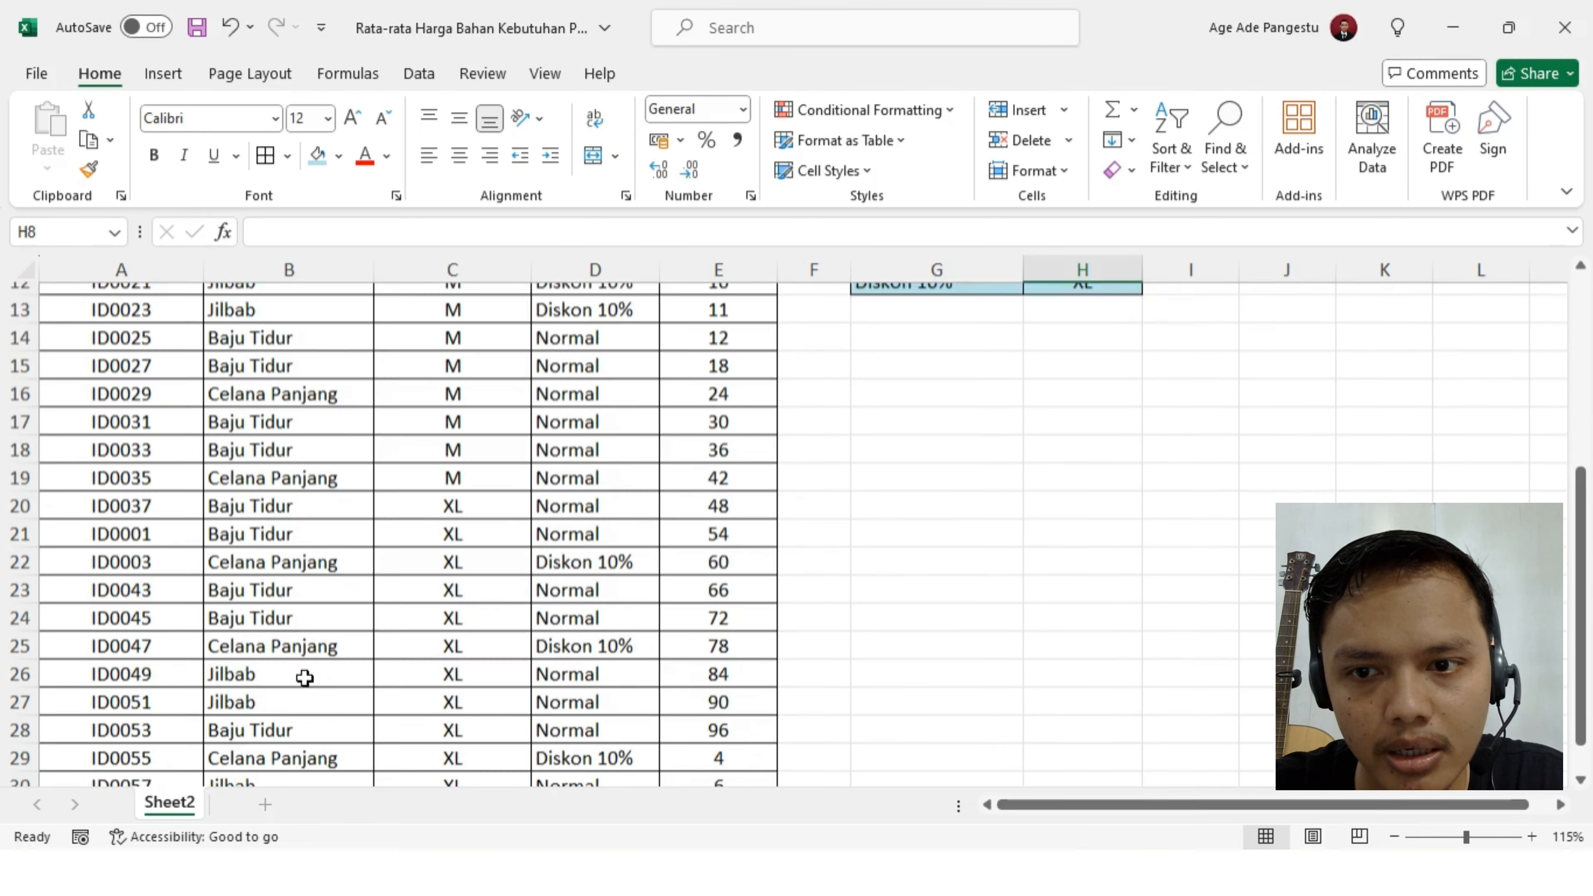
scroll(306, 636, "down", 2)
scroll(308, 628, "up", 6)
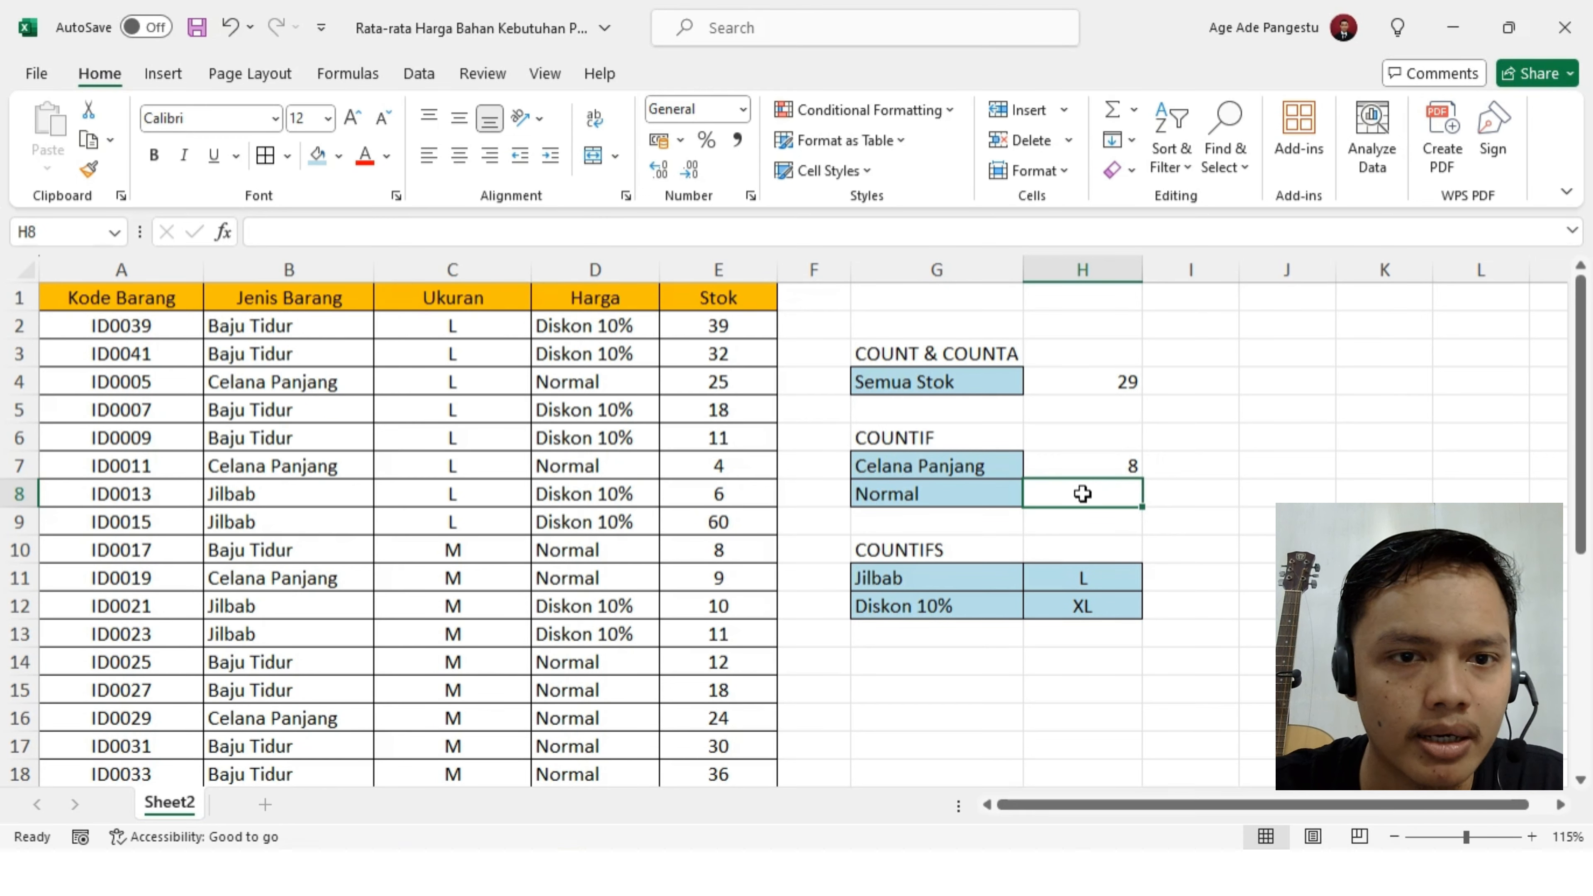
- Start a COUNTIF formula in H8 beside the Normal criterion
type("=")
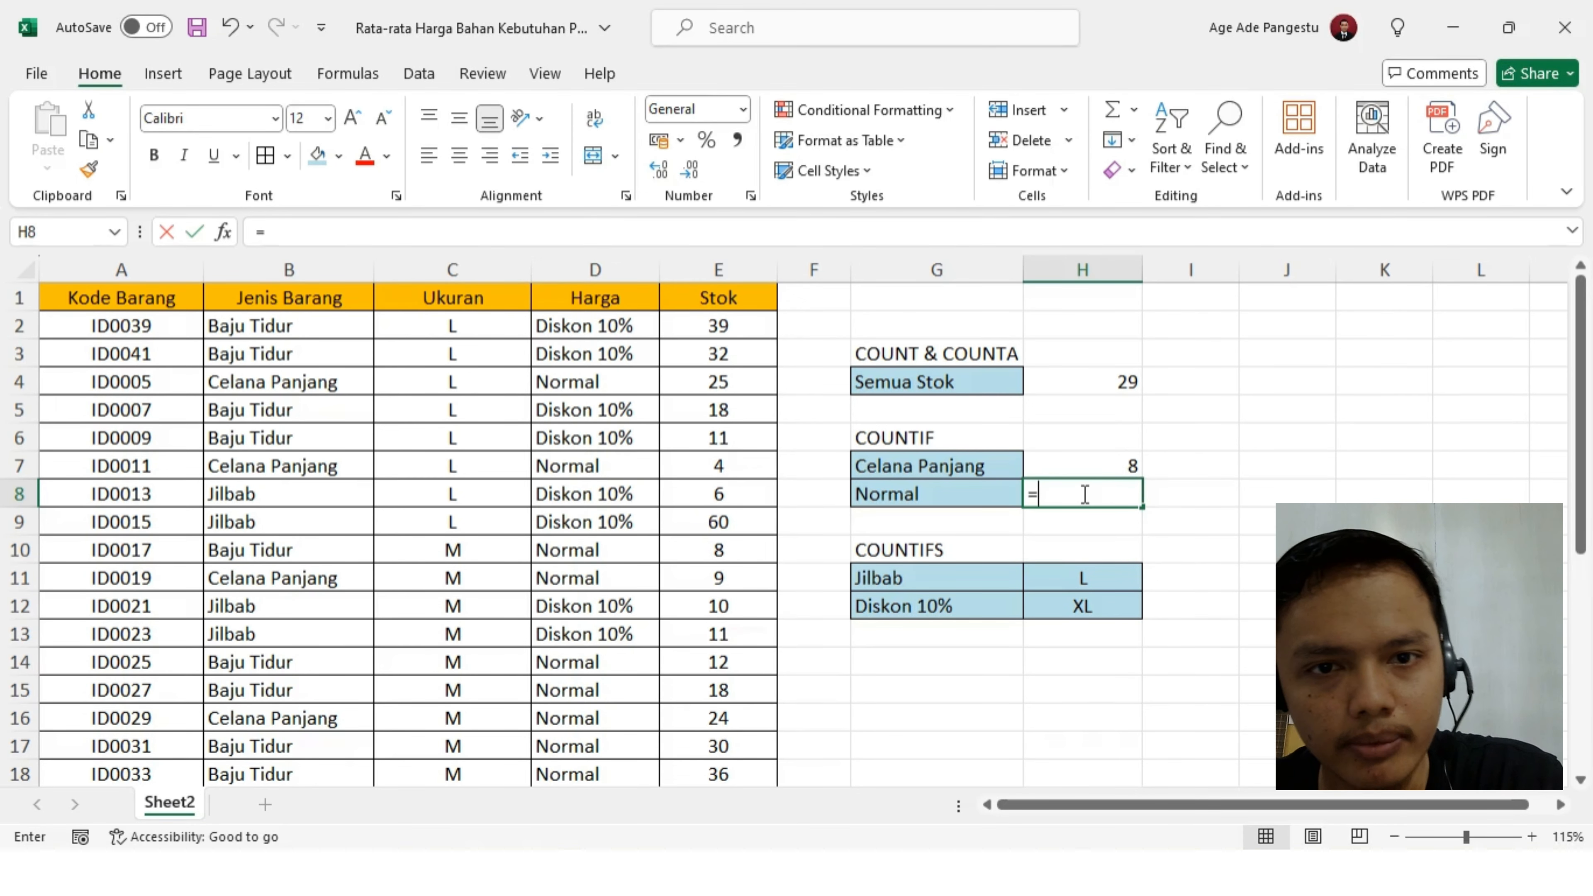
type("count")
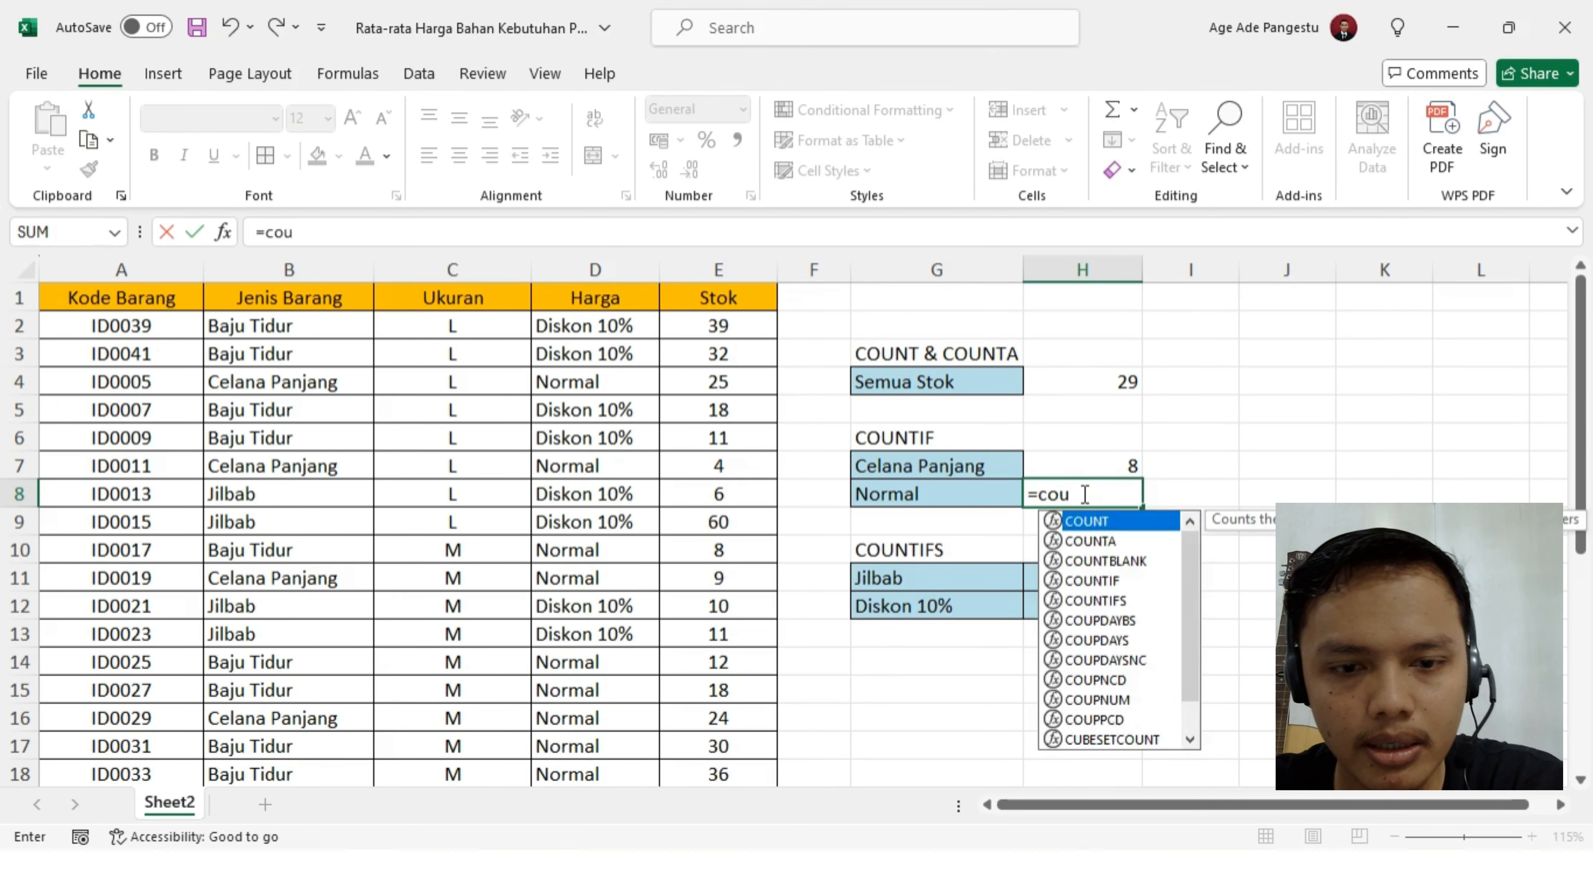
key("BackSpace")
key("BackSpace")
key("BackSpace")
key("BackSpace")
key("BackSpace")
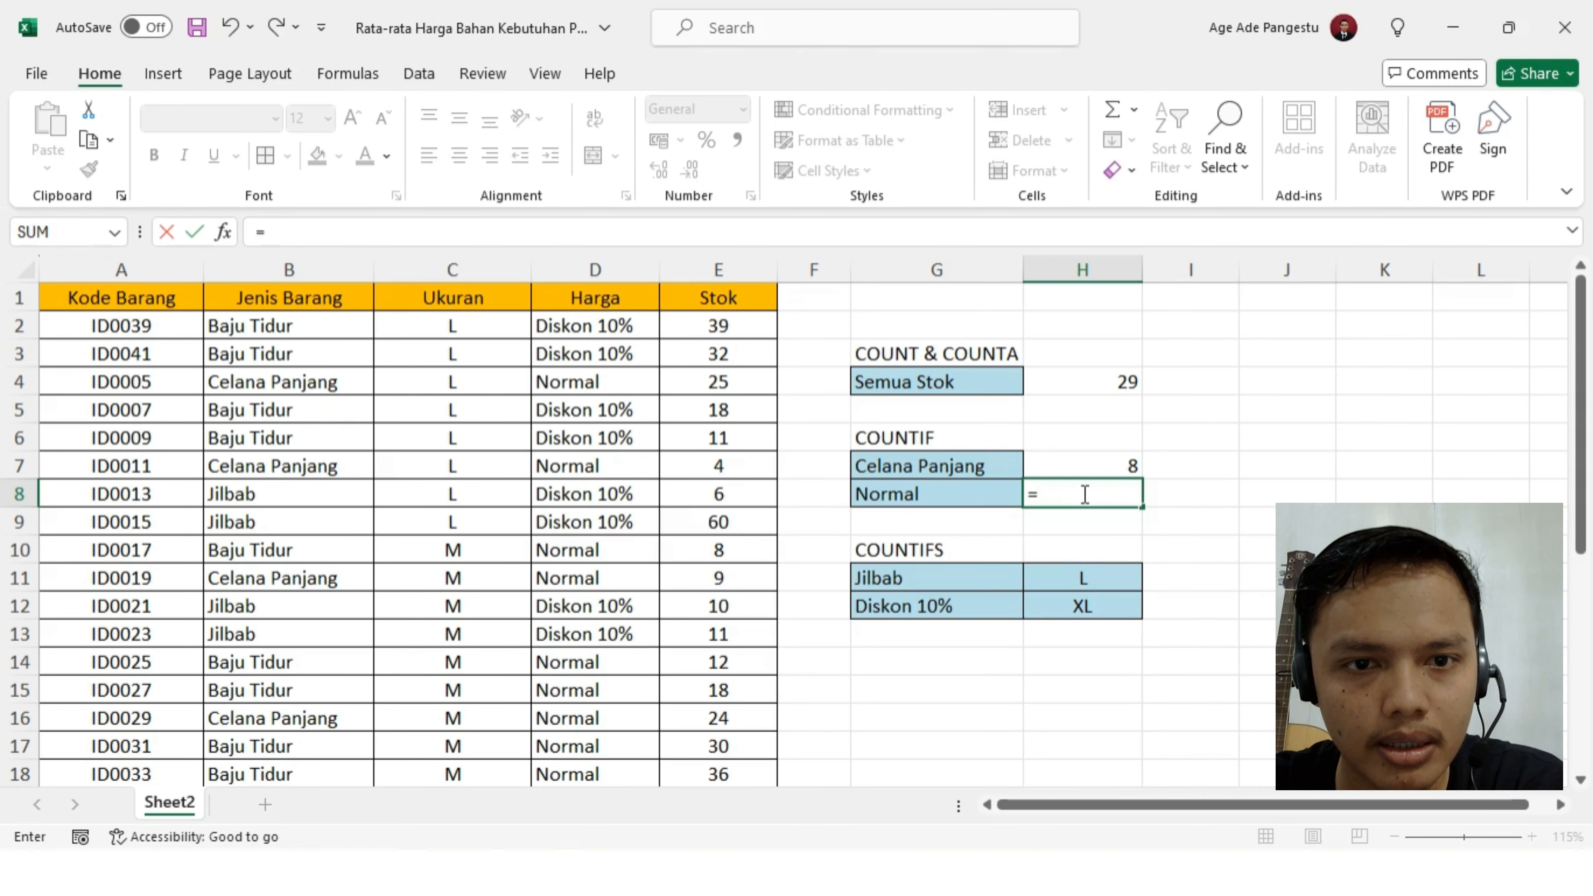
type("C")
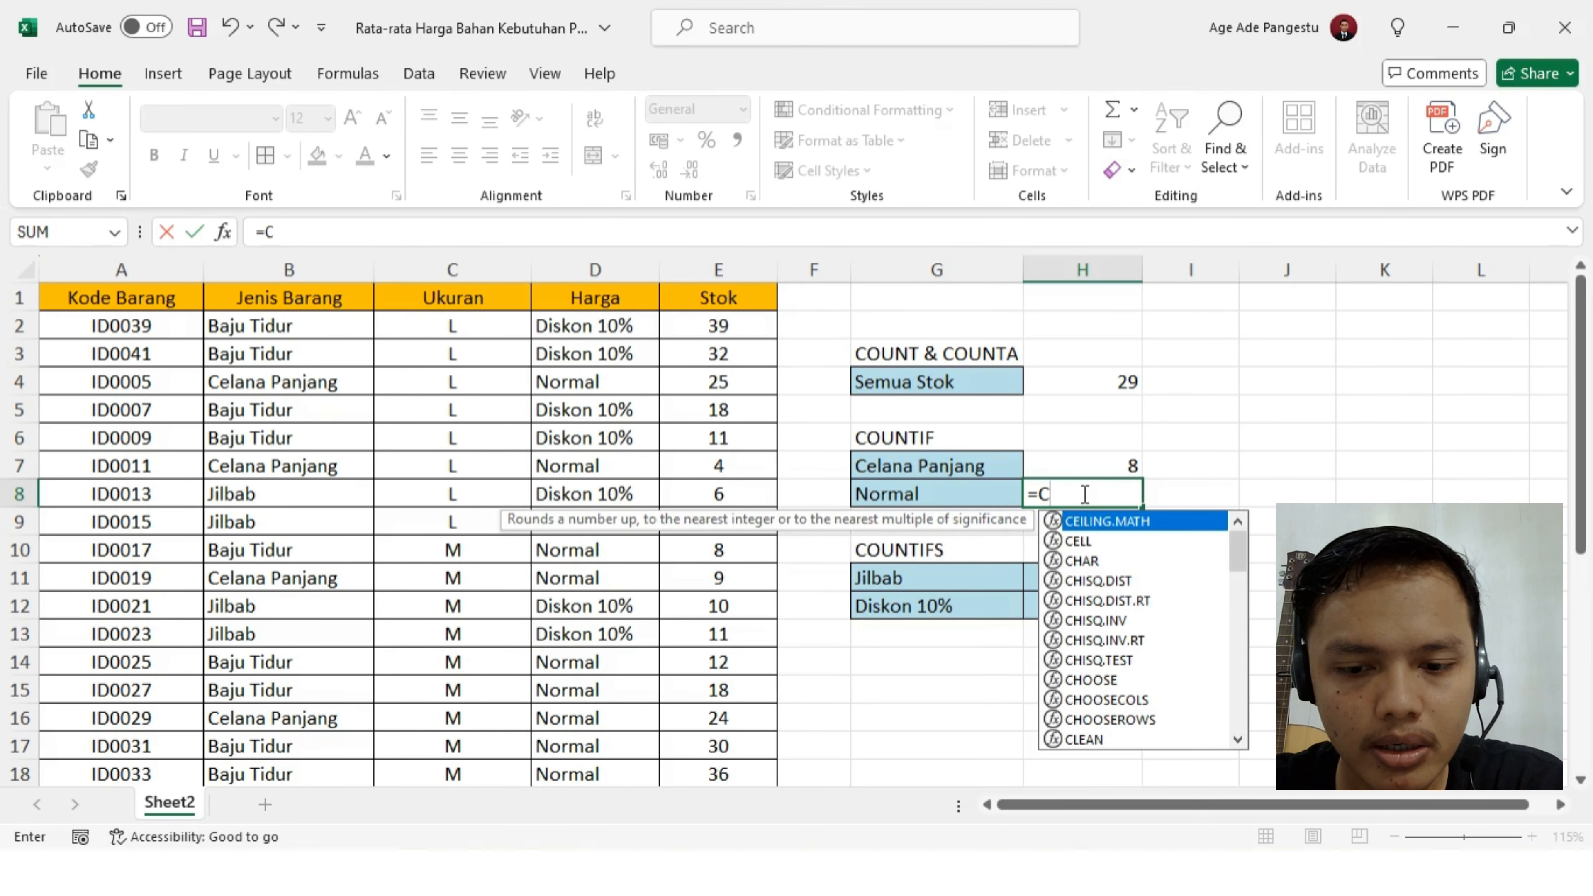
type("OUNTI")
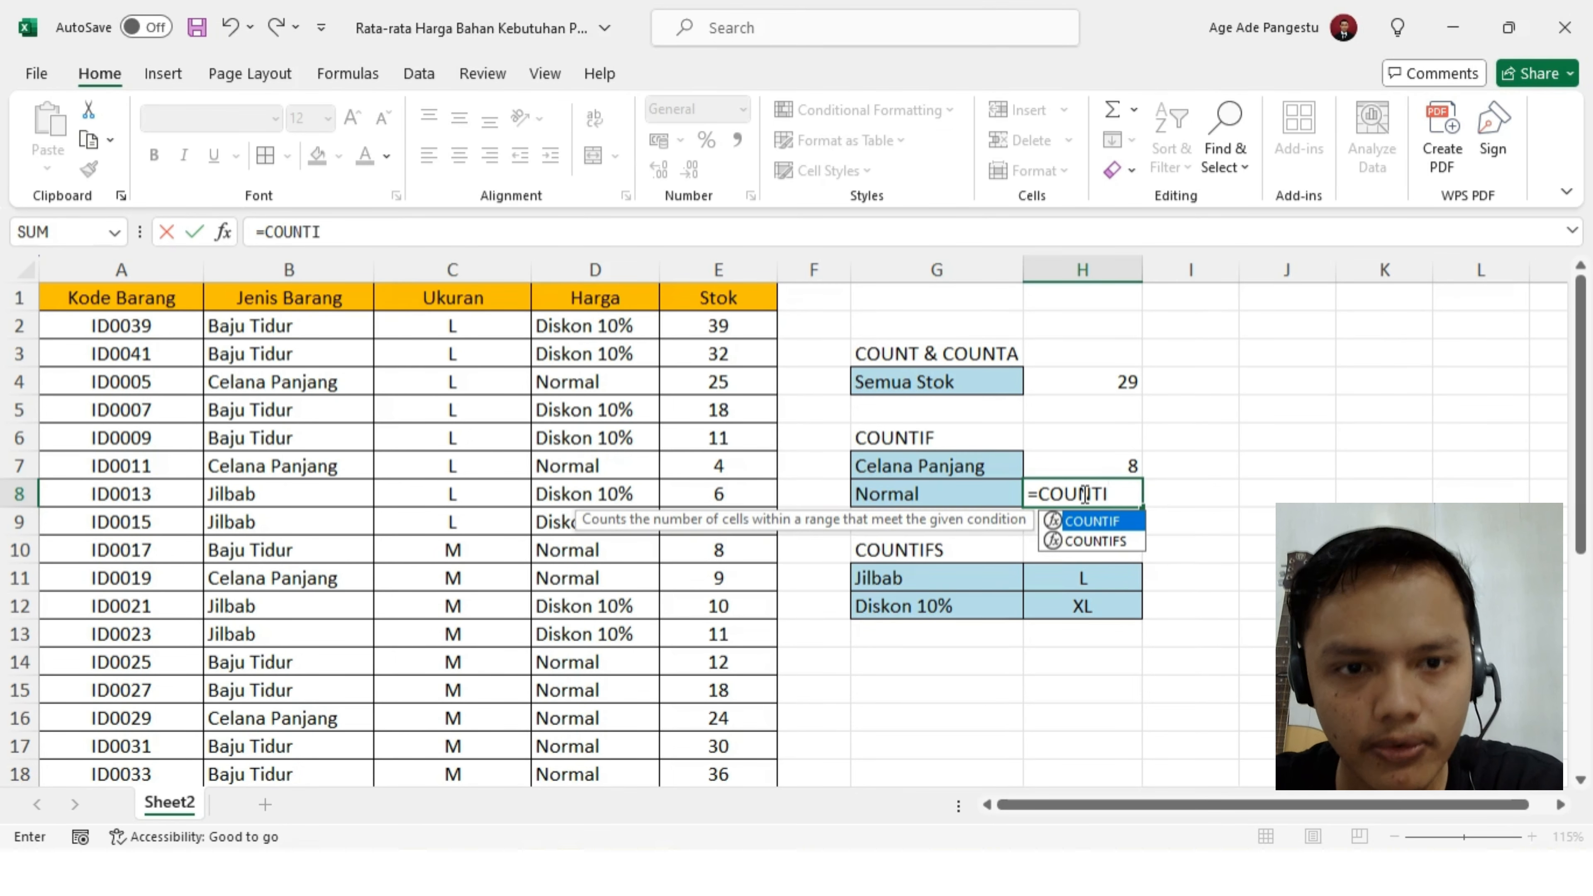
type("F(")
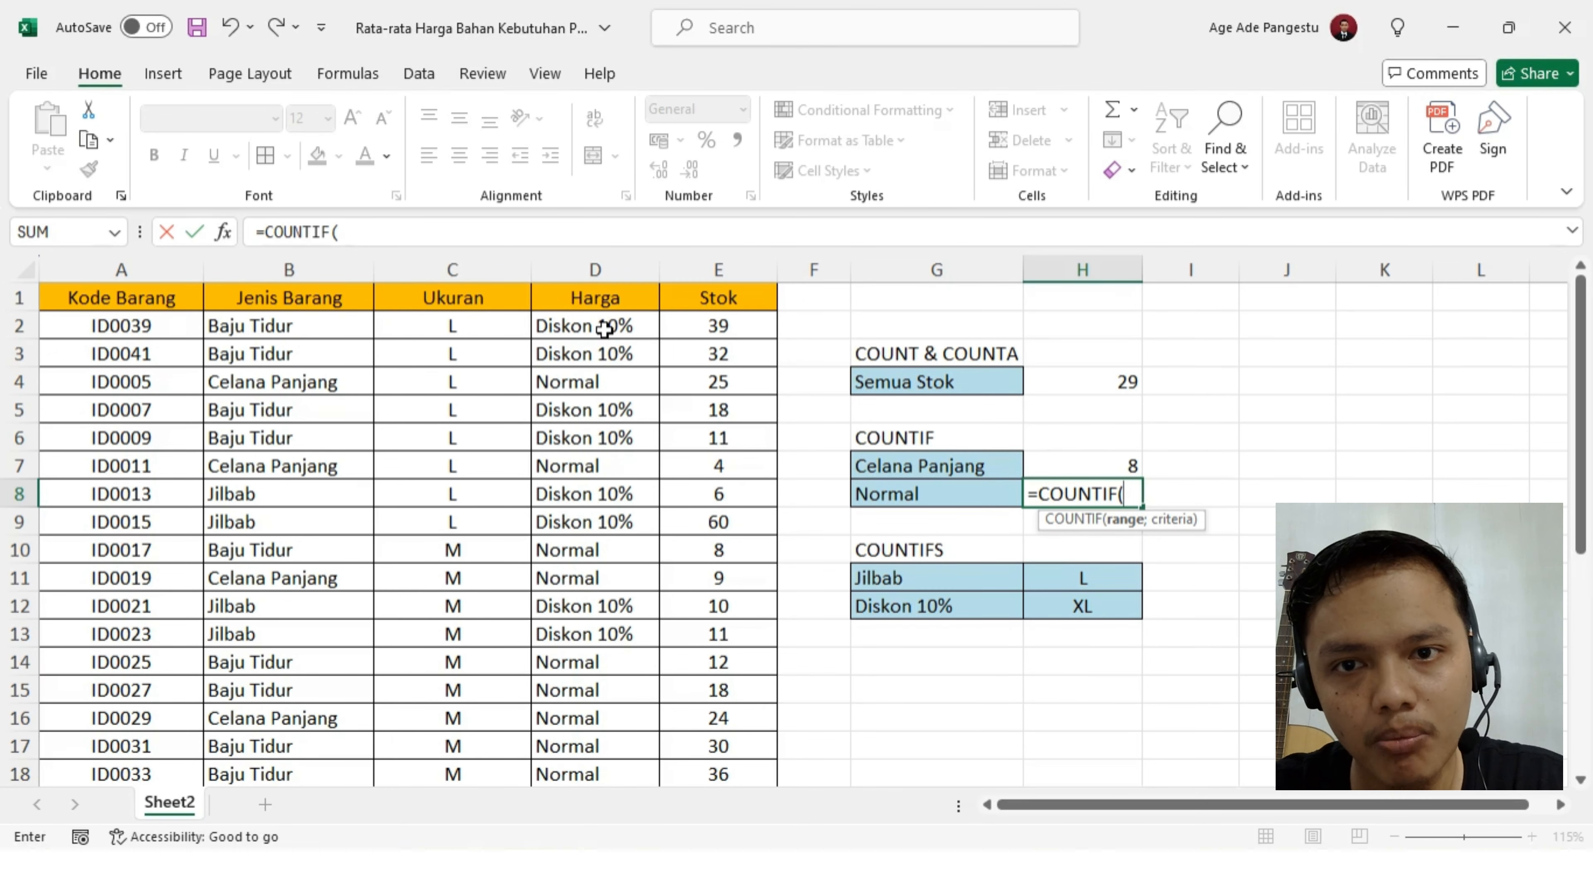
- Complete the H8 formula as =COUNTIF(D2:D30;G8) to count the Normal entries in the Harga column
left_click_drag(602, 330, 588, 751)
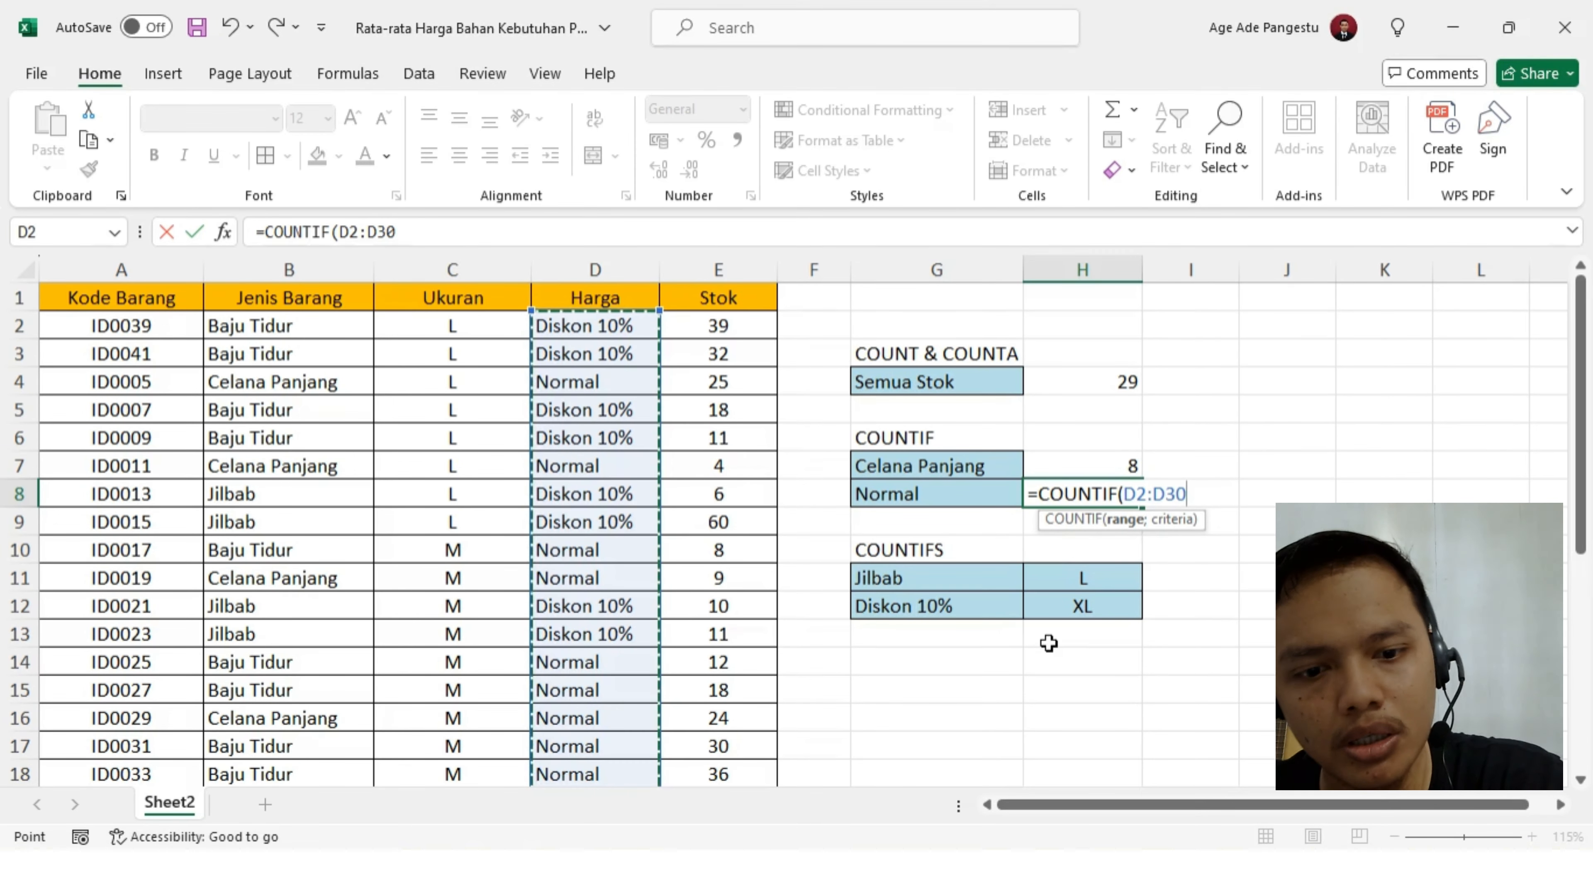
type(";")
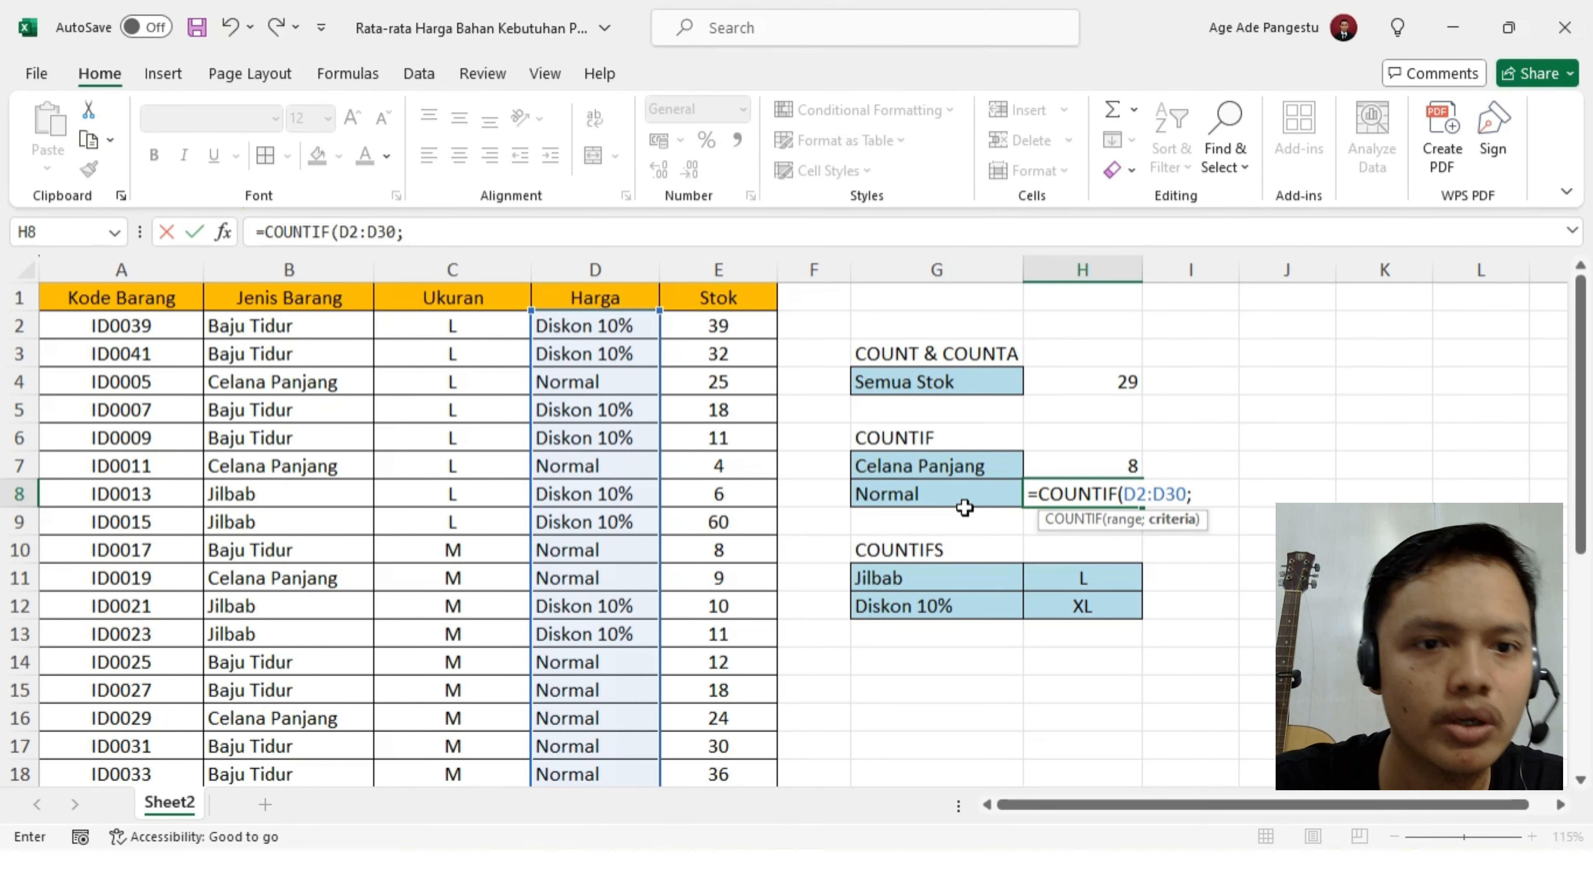
left_click(971, 496)
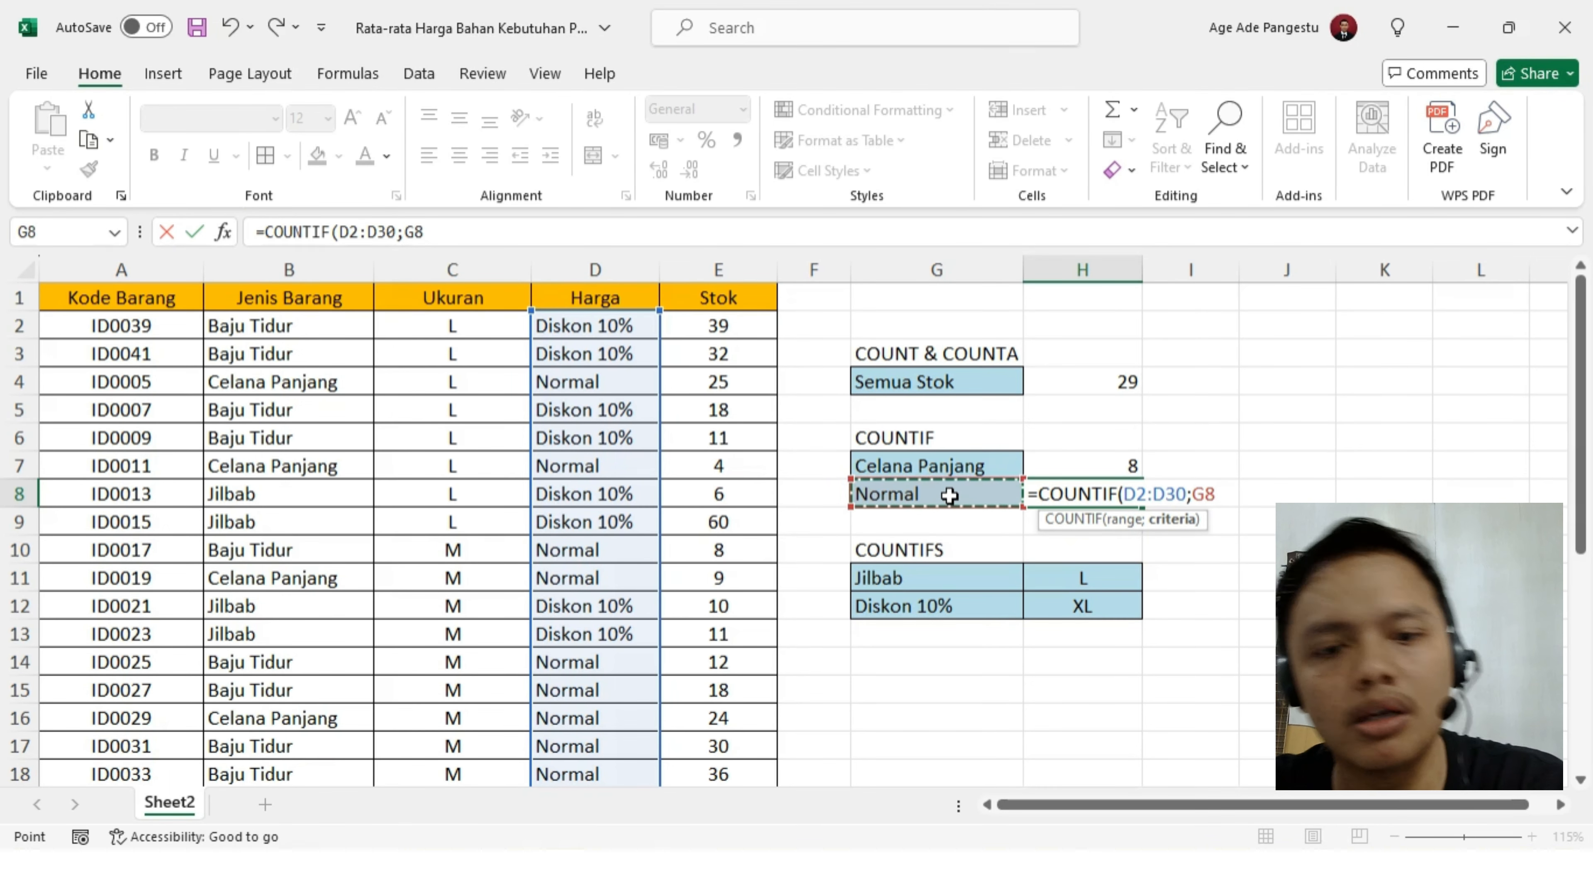
type(")")
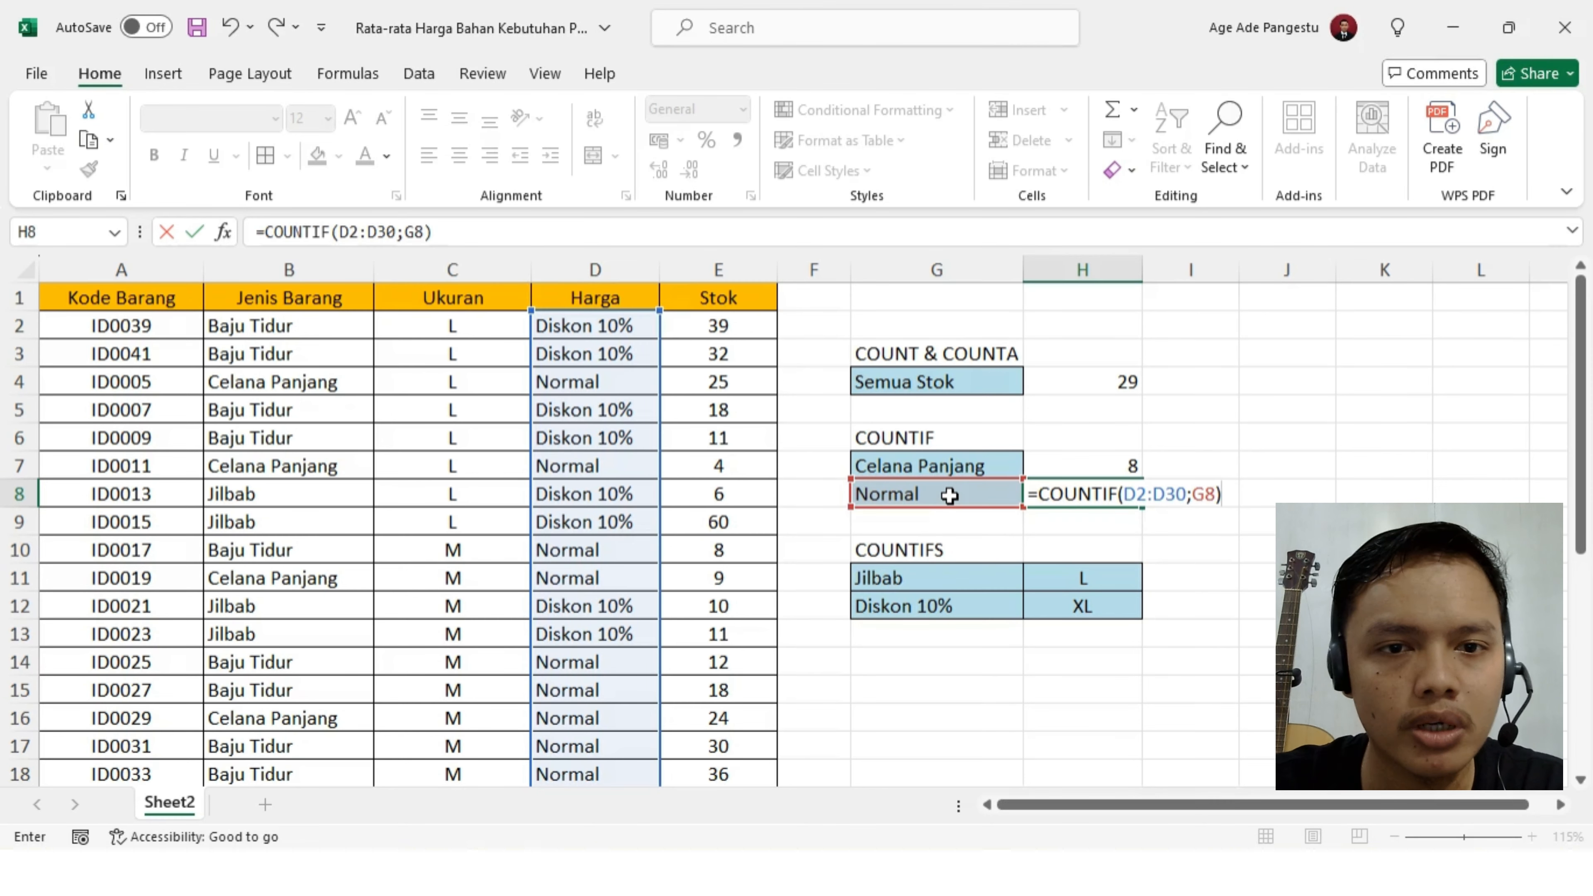
key("Return")
key("Return")
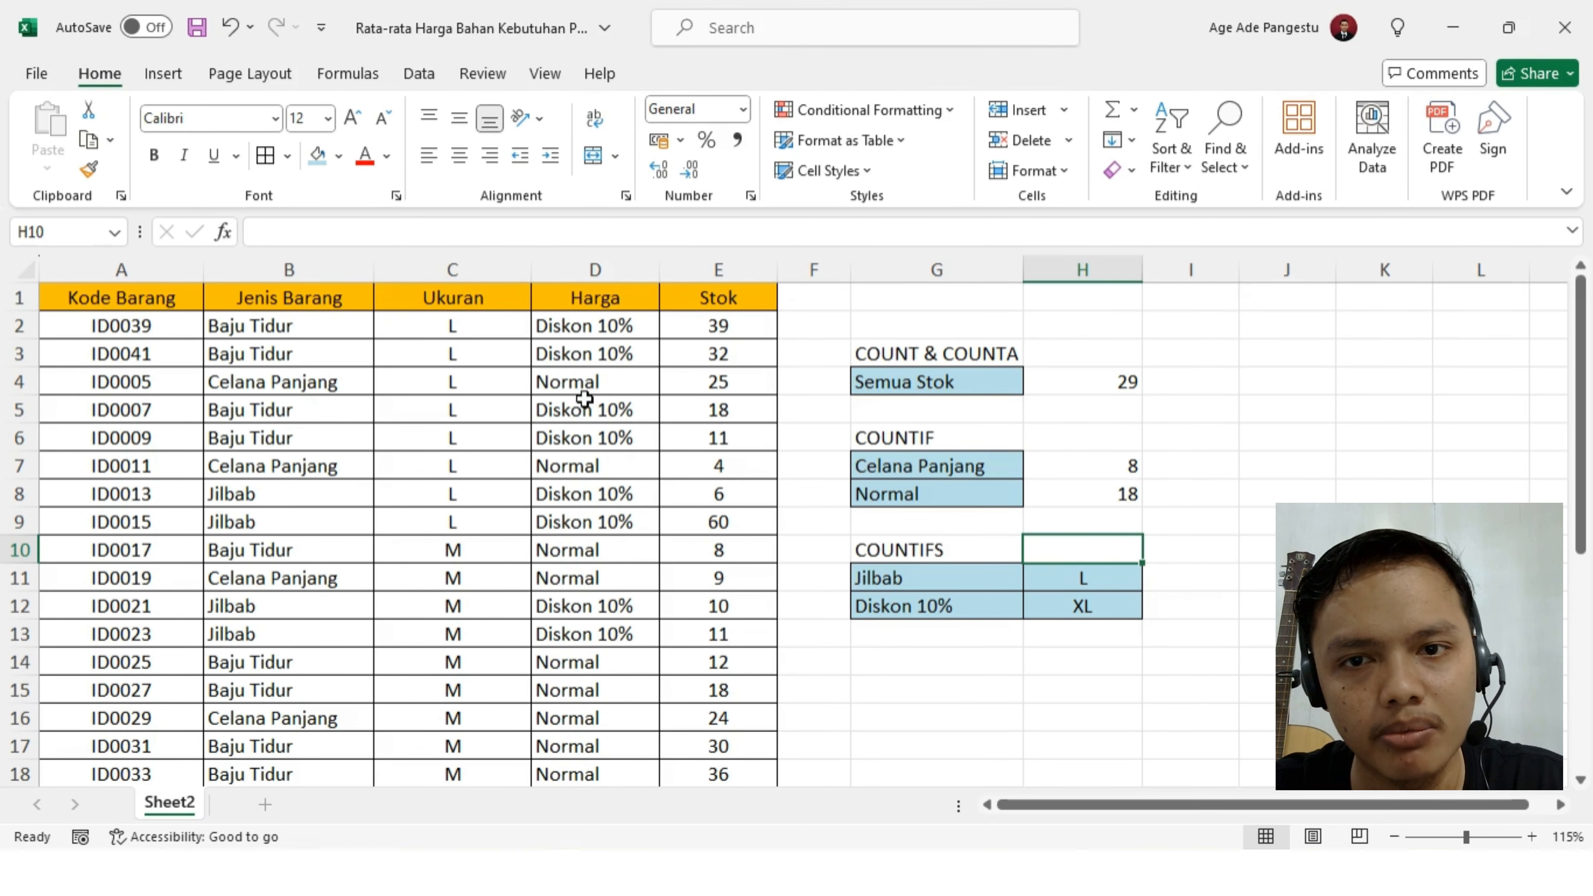
scroll(593, 392, "down", 6)
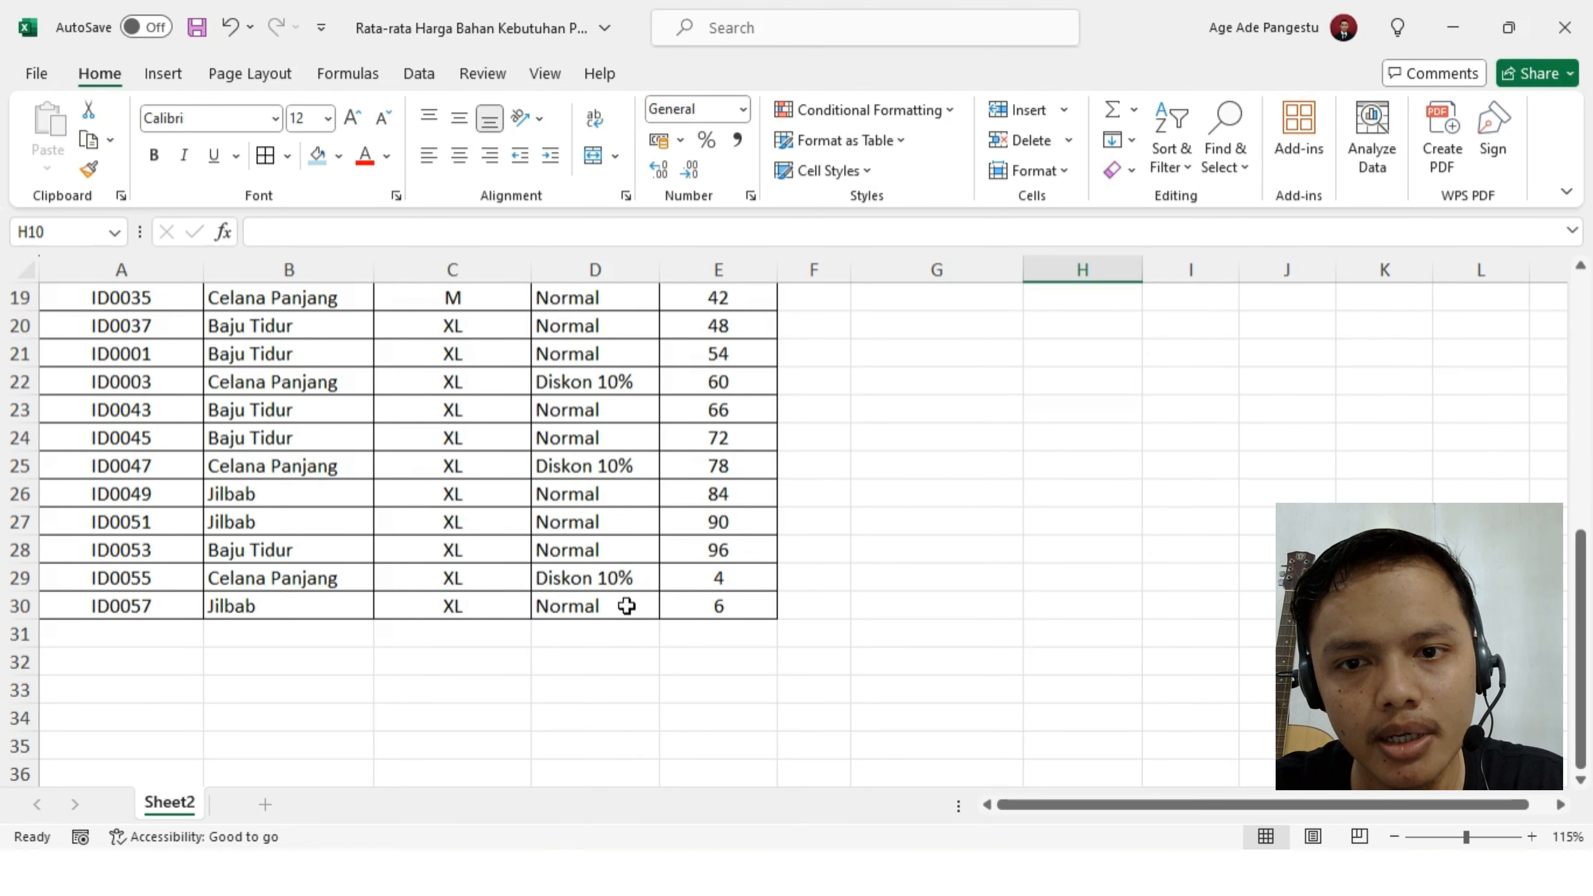
- Review the COUNTIF results in H7:H8 and the paired COUNTIFS criteria in G11:H12
scroll(622, 606, "up", 6)
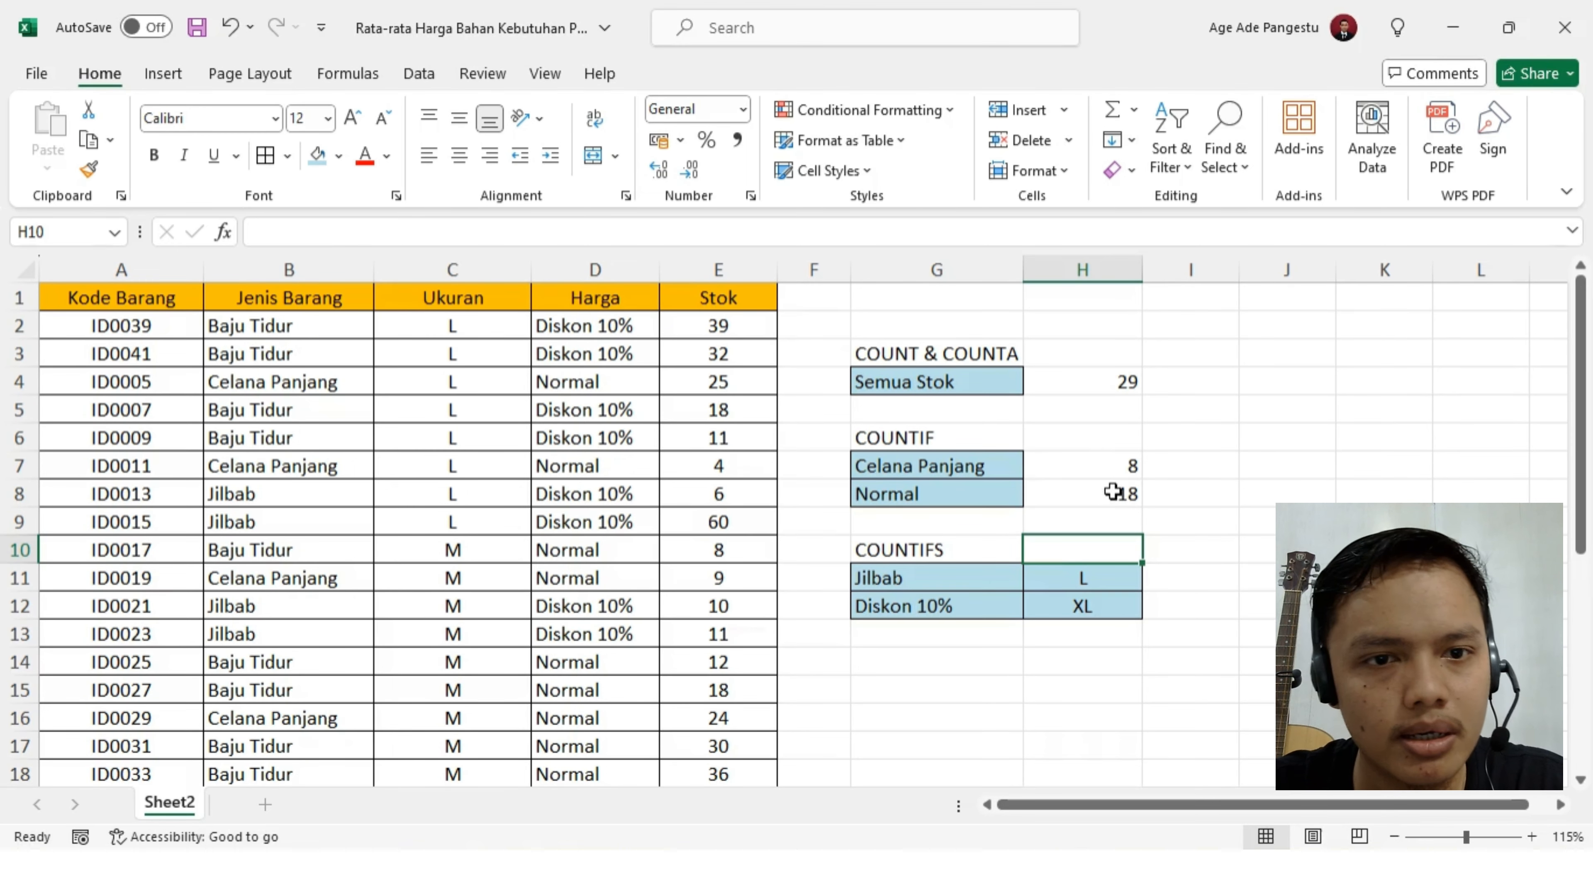
left_click(1243, 466)
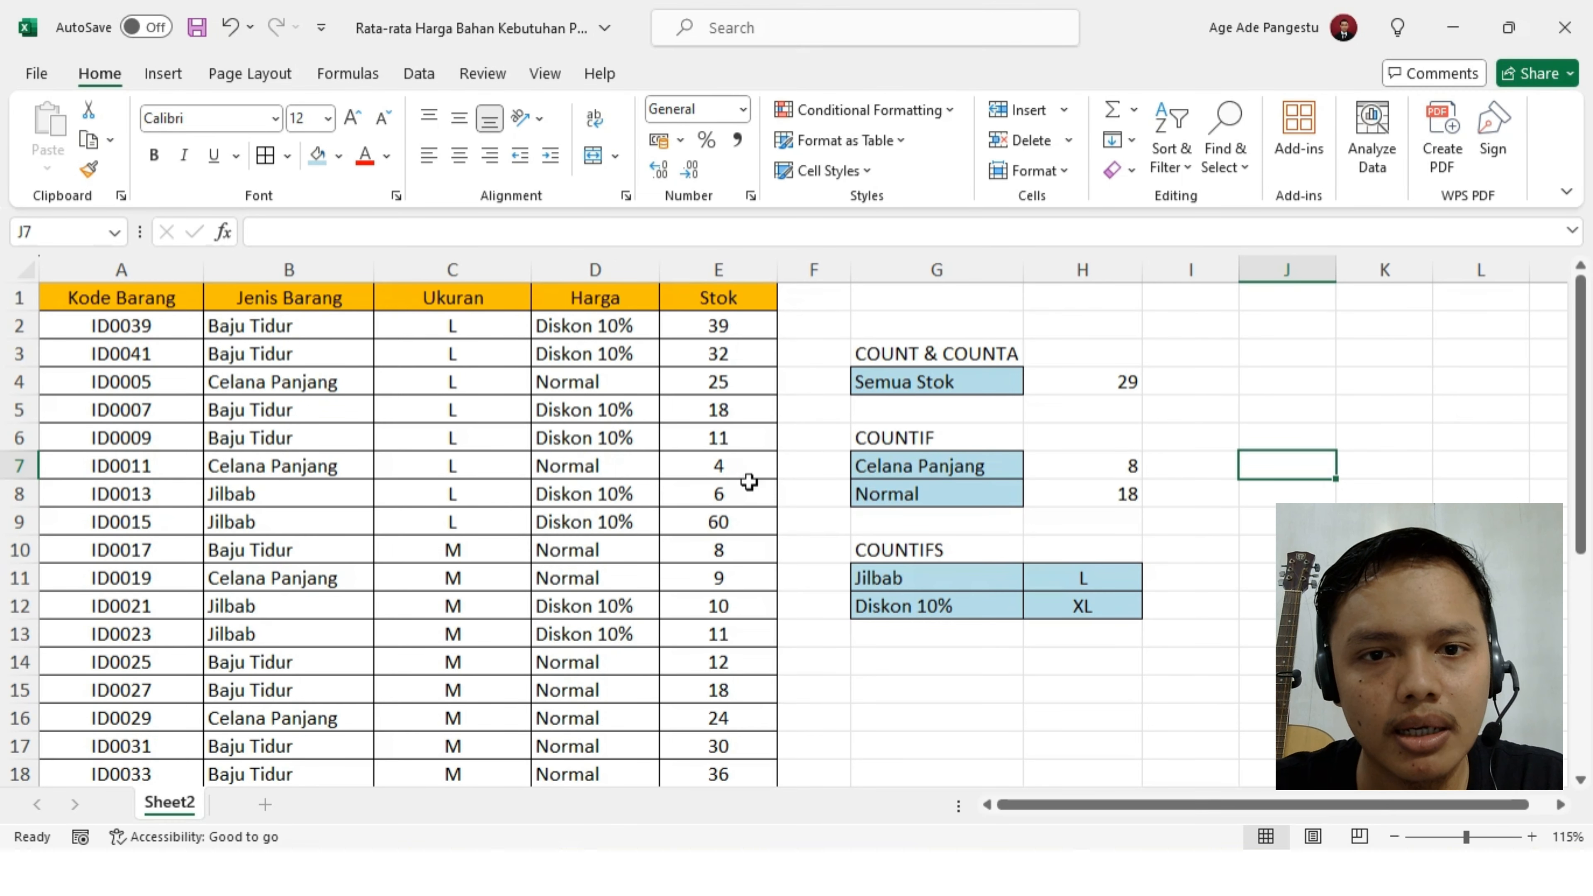
left_click(967, 466)
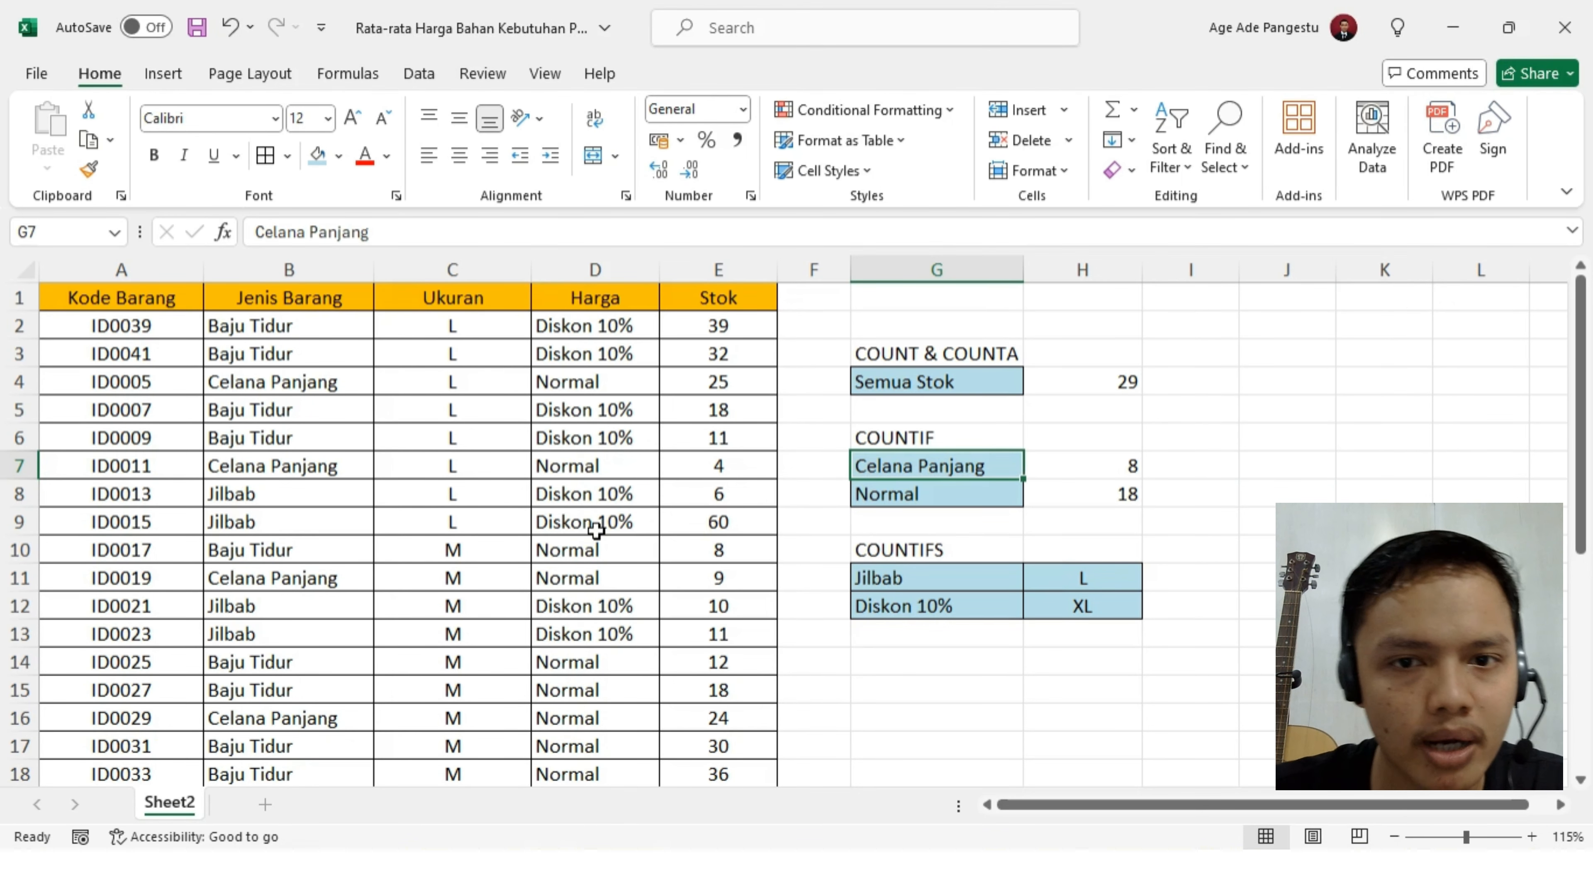
left_click(1253, 495)
scroll(950, 526, "down", 1)
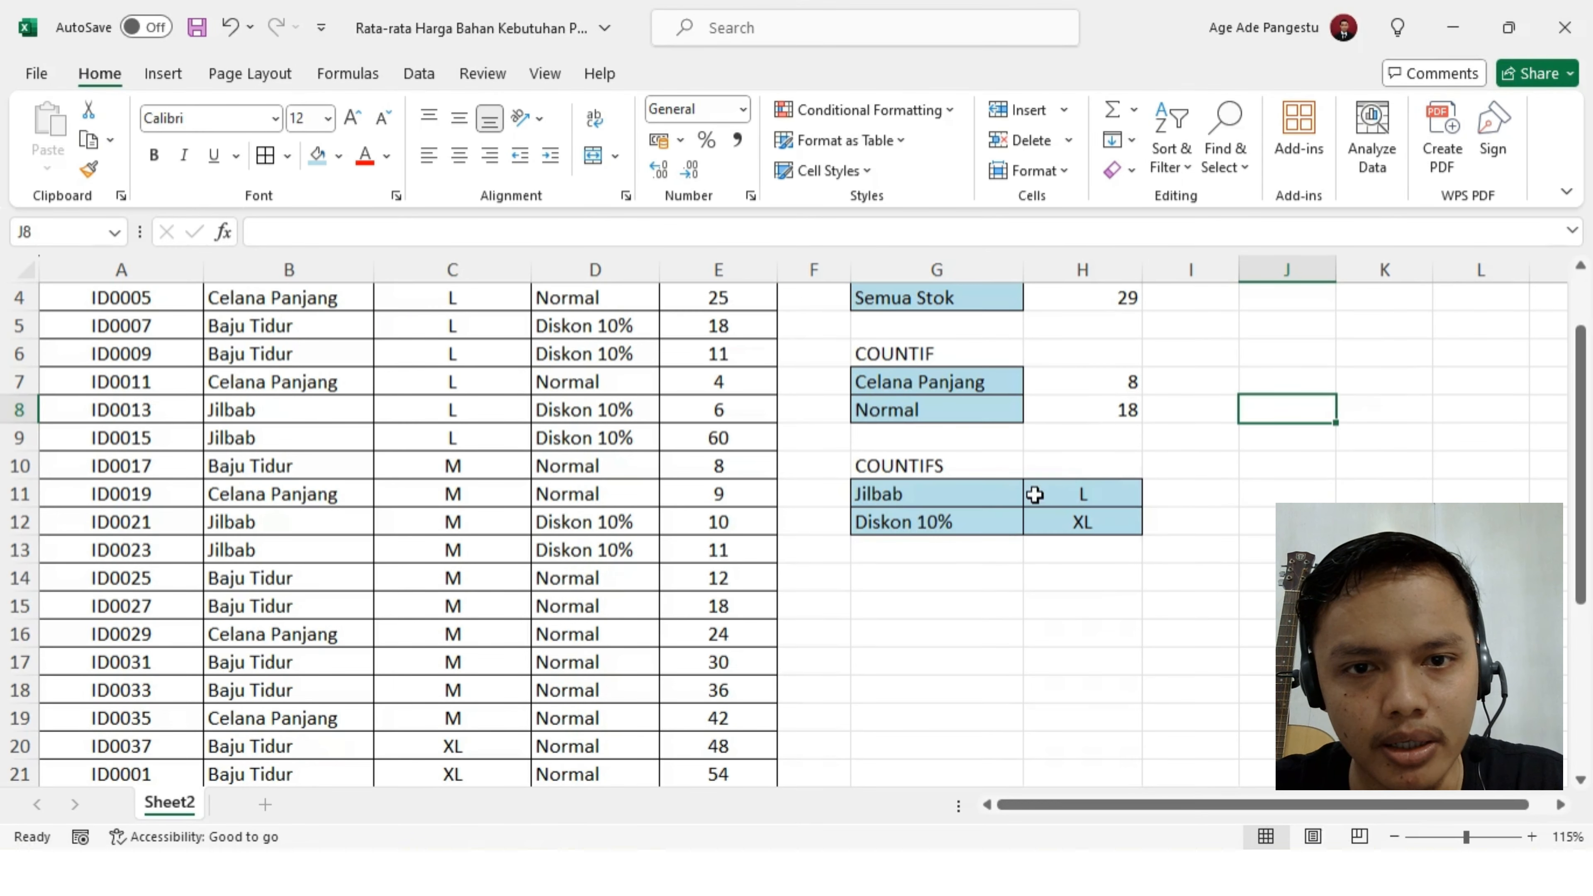
left_click(1067, 593)
scroll(1012, 597, "up", 1)
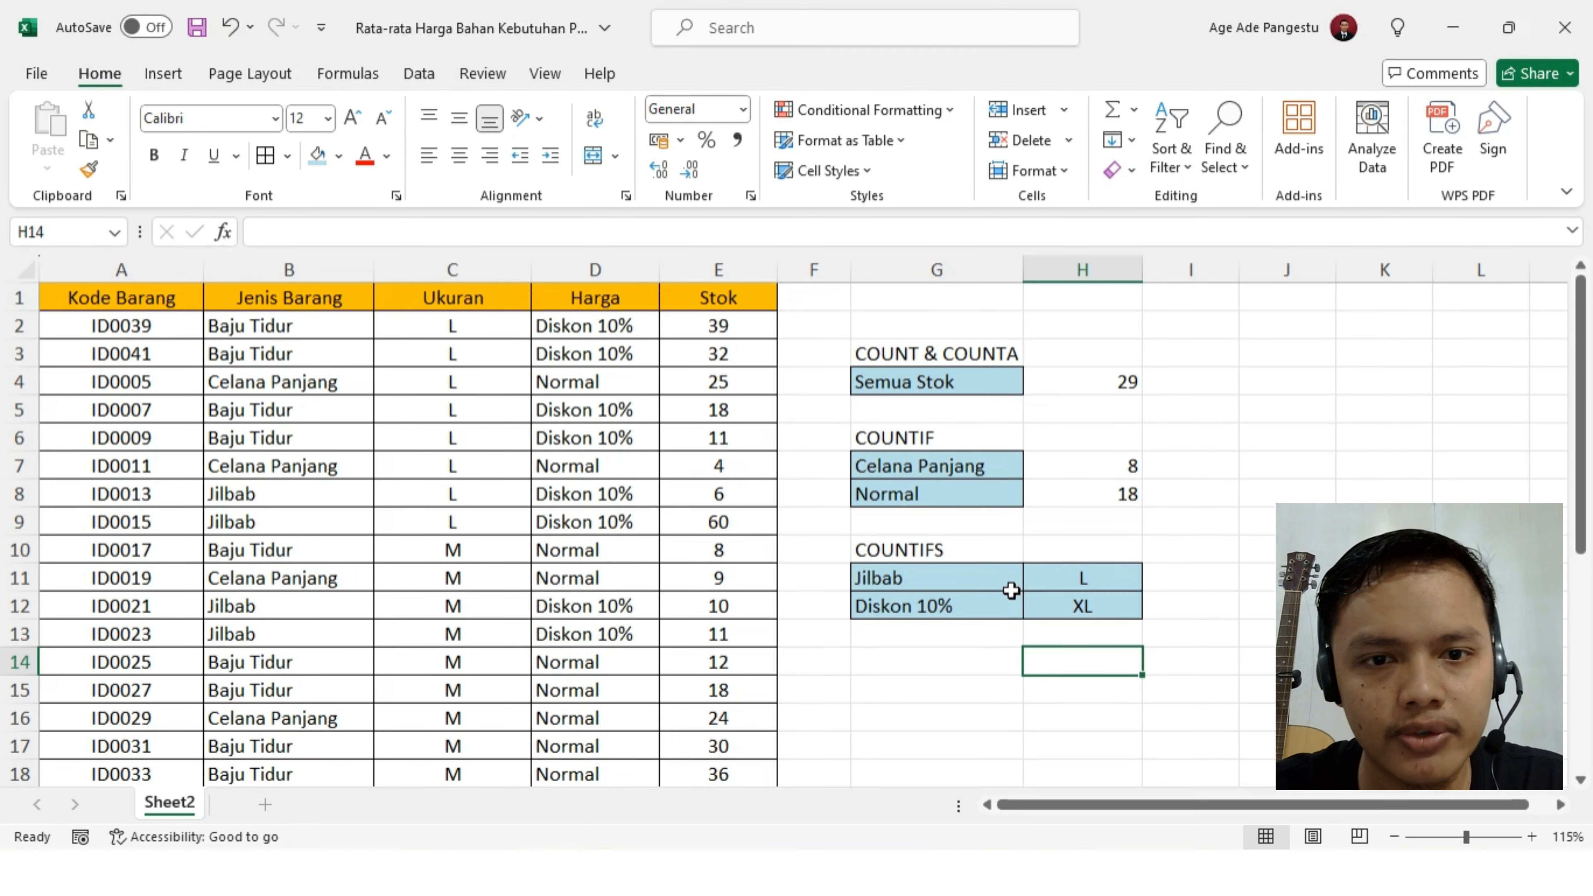
left_click(1190, 580)
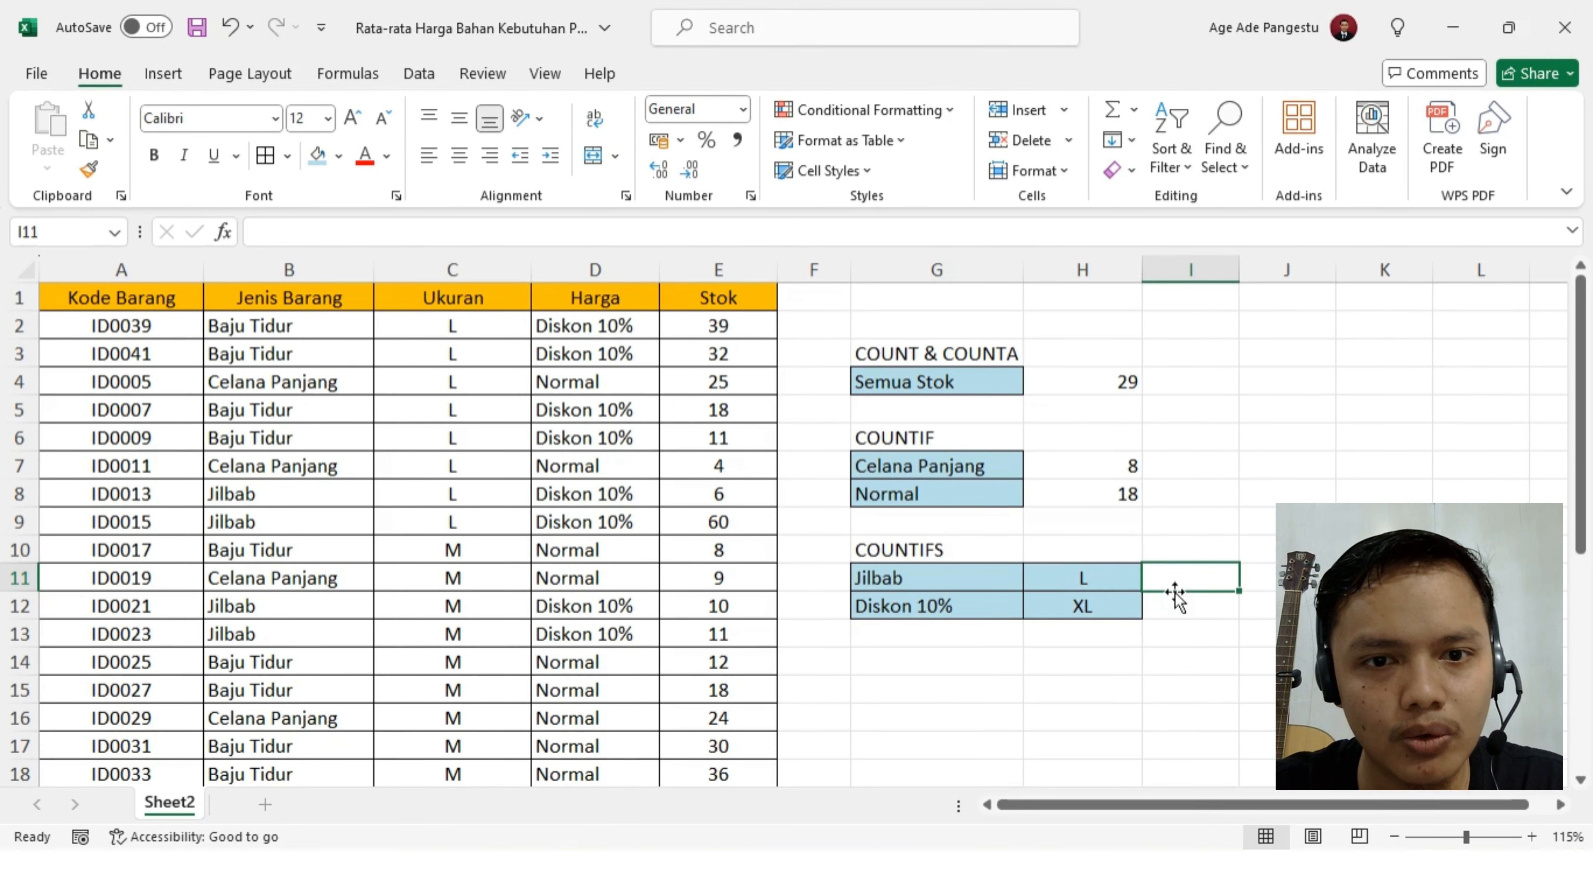
left_click(1222, 629)
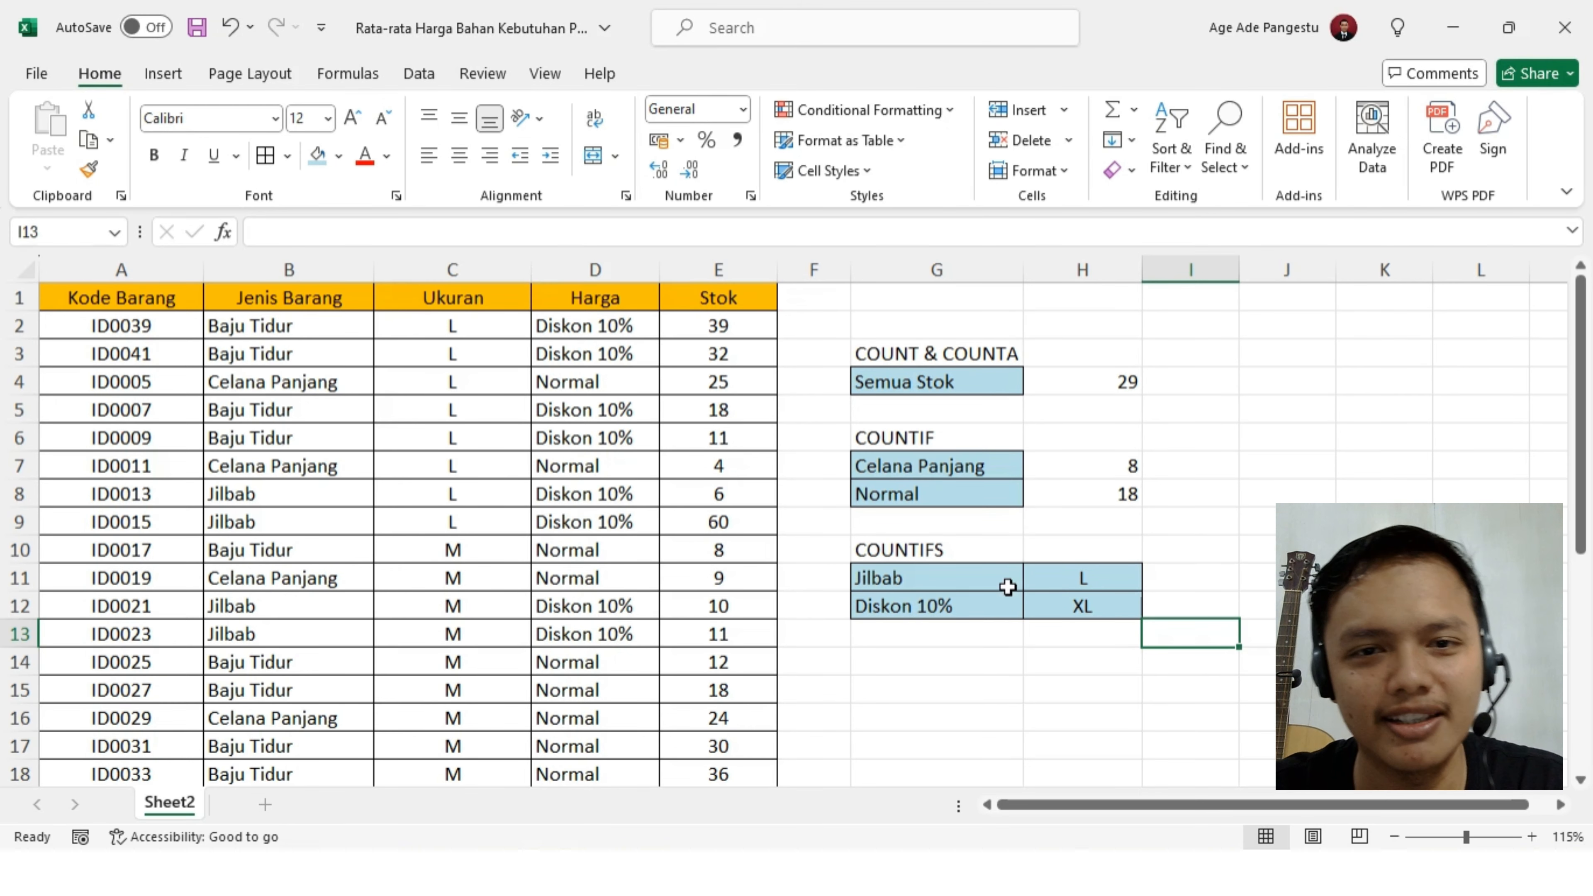
- Start a COUNTIFS formula in I11 with the Jenis Barang range B2:B30 and the Jilbab criterion in G11 as the first pair
left_click(1188, 588)
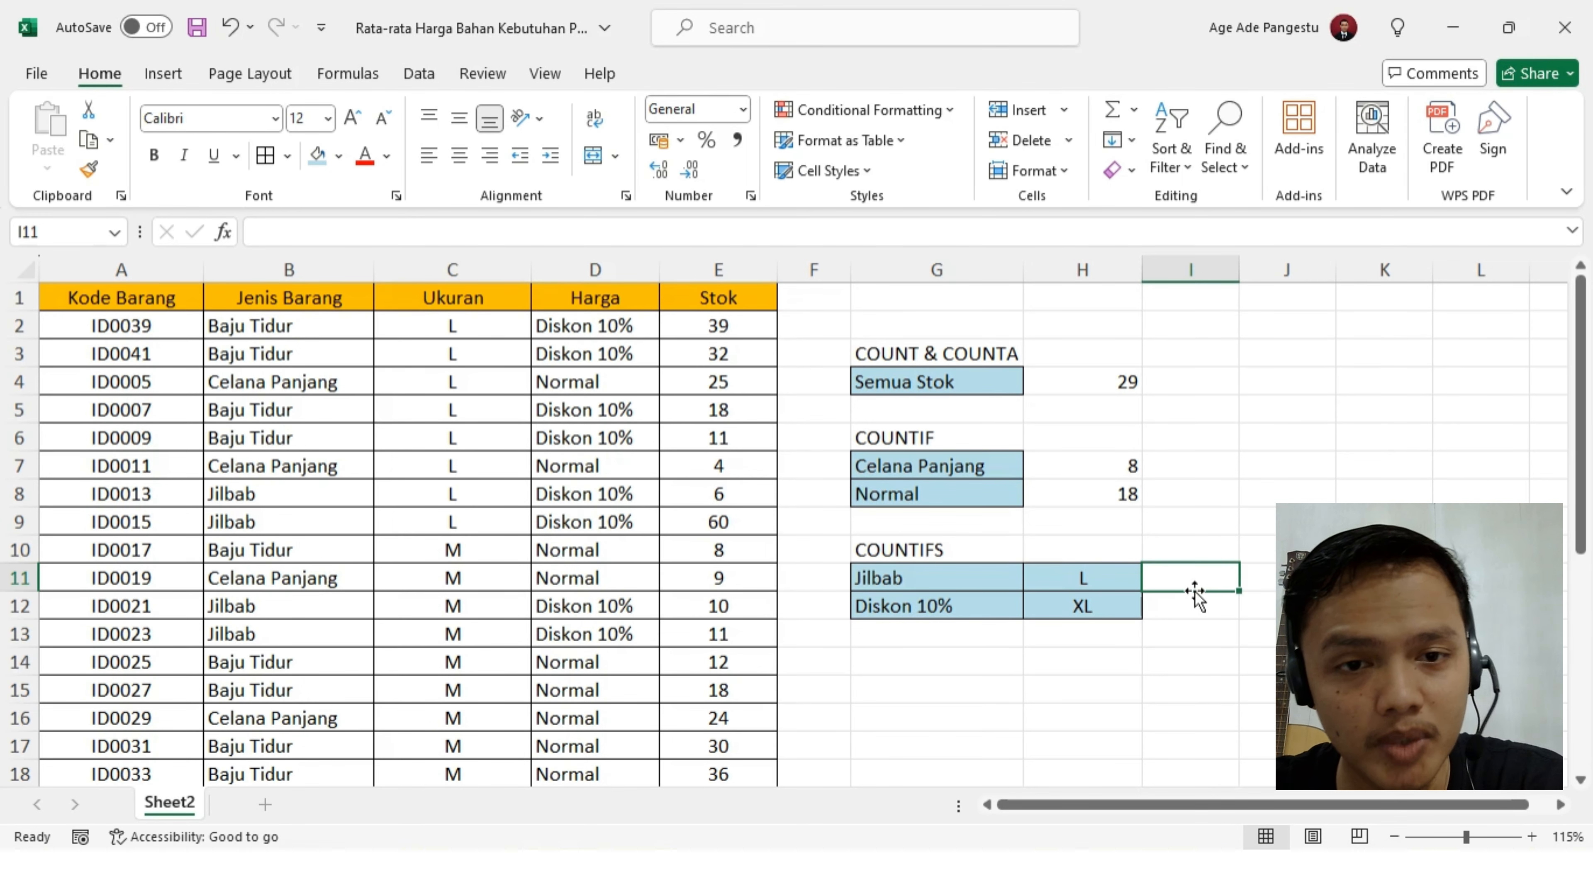
type("=")
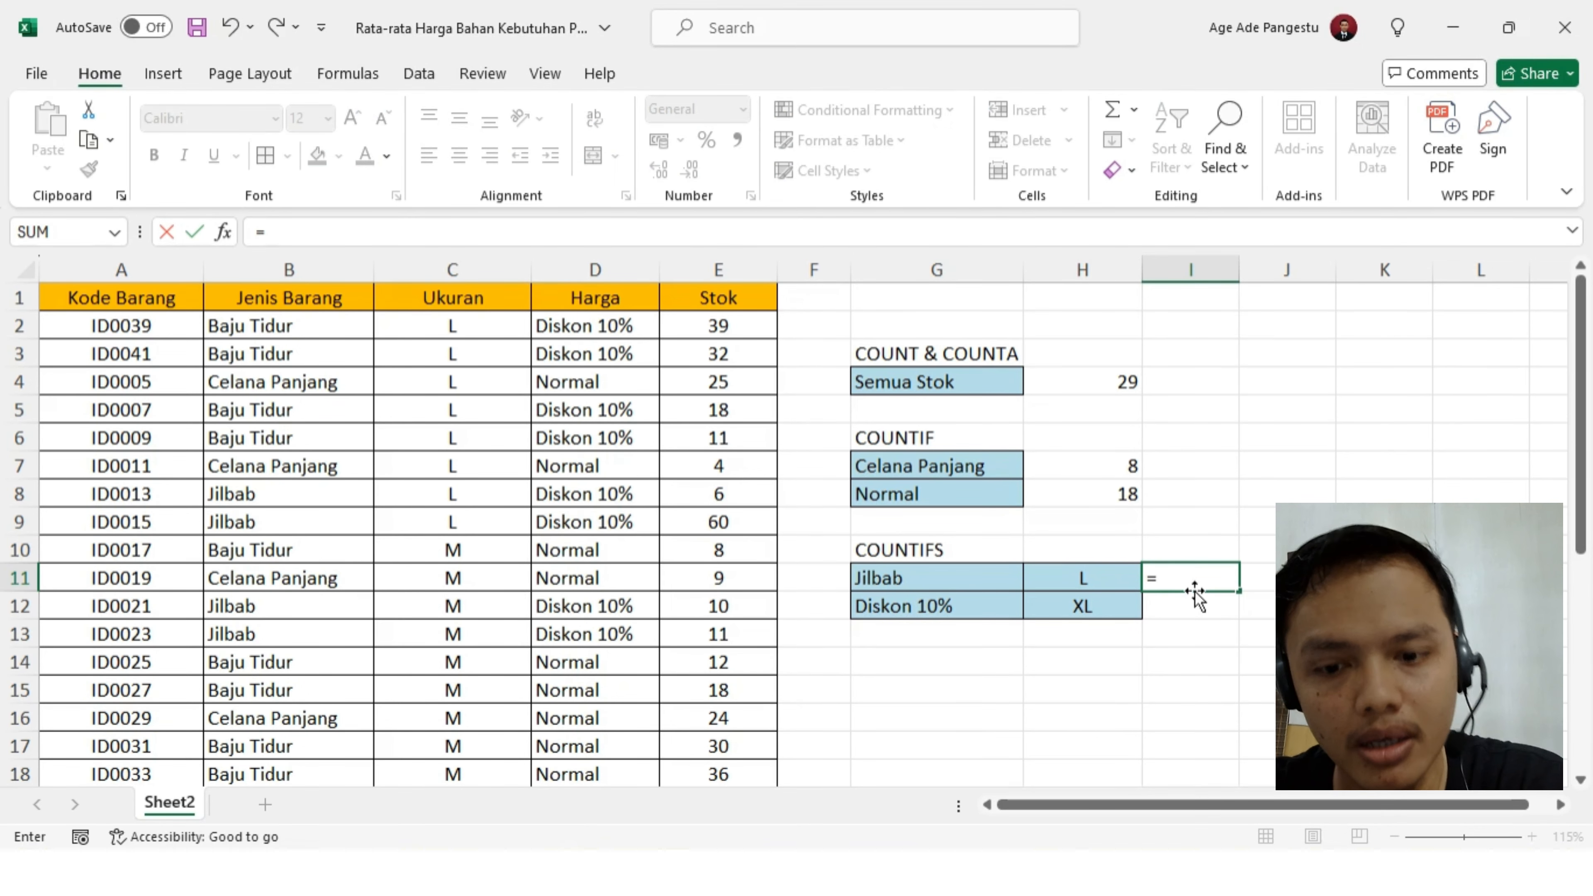
type("COUN")
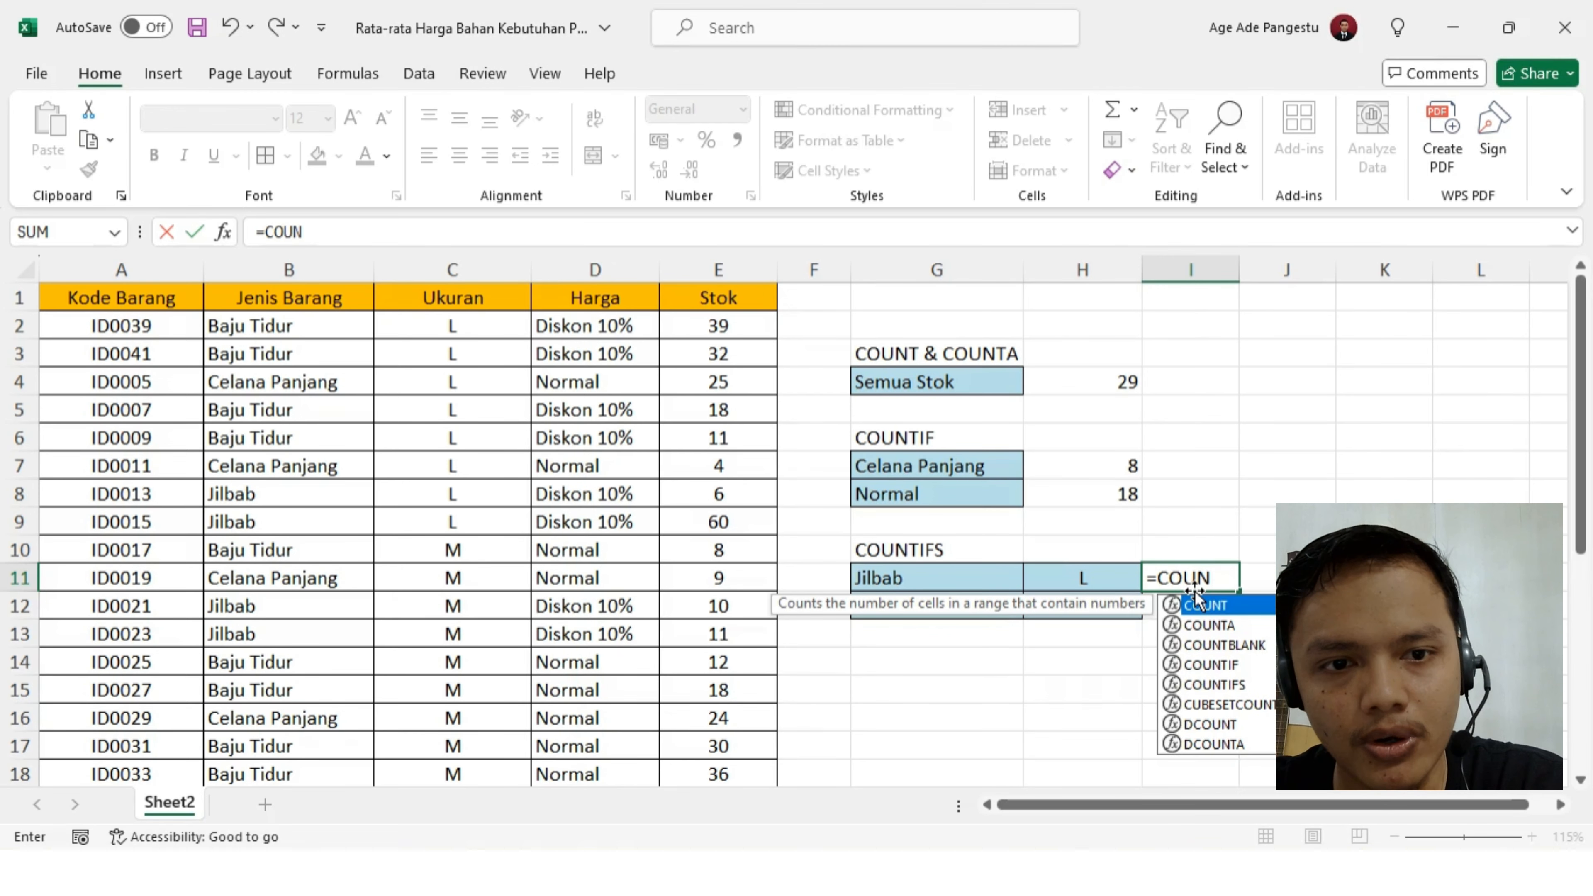
type("TIF")
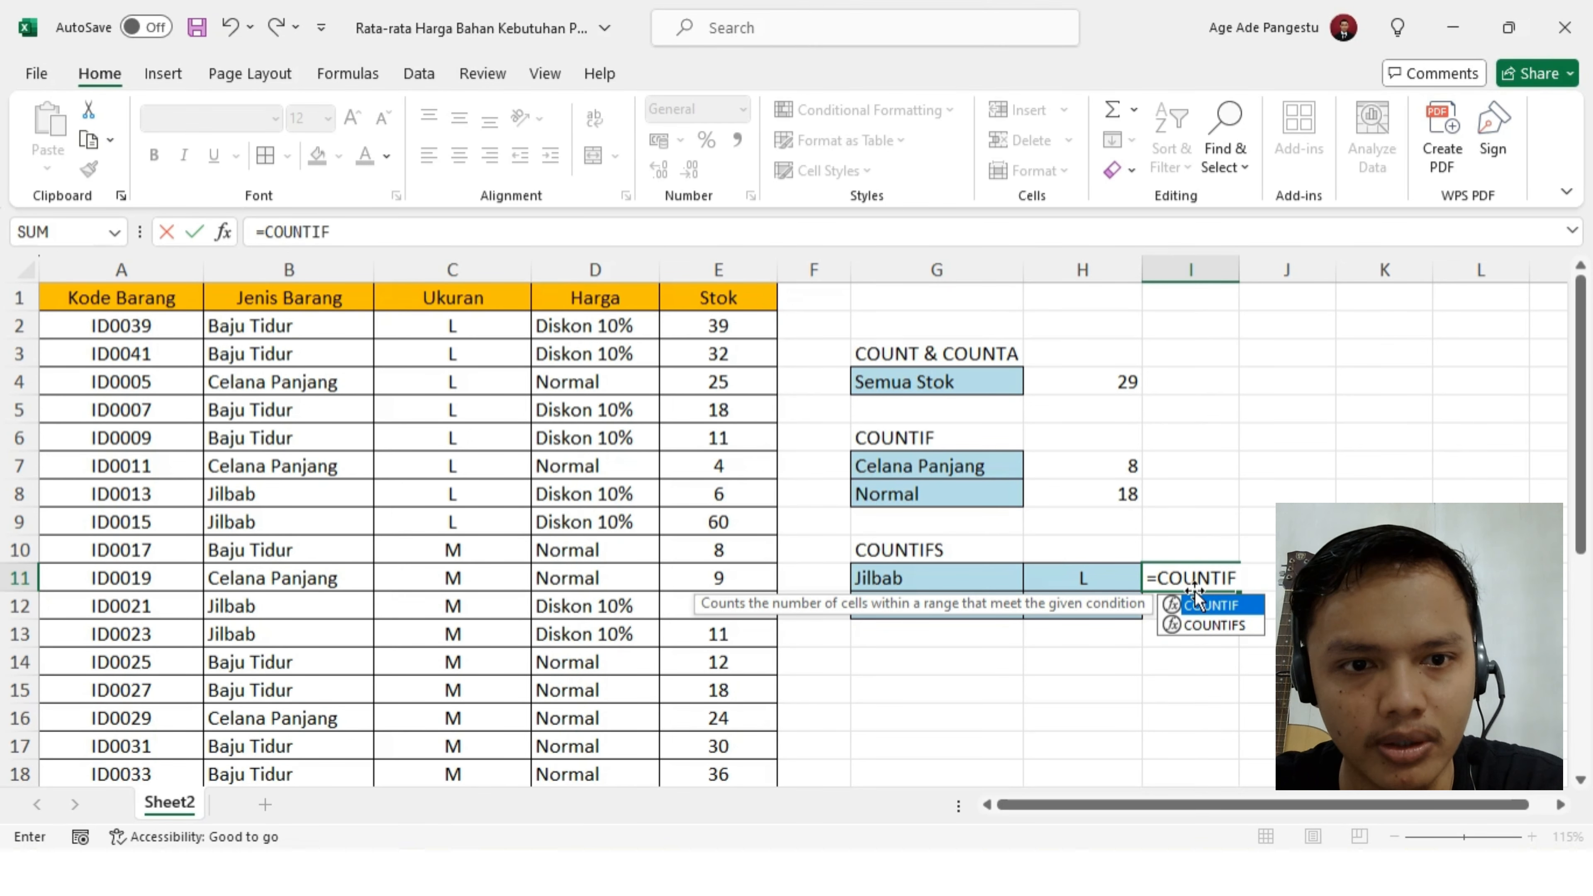
type("S(")
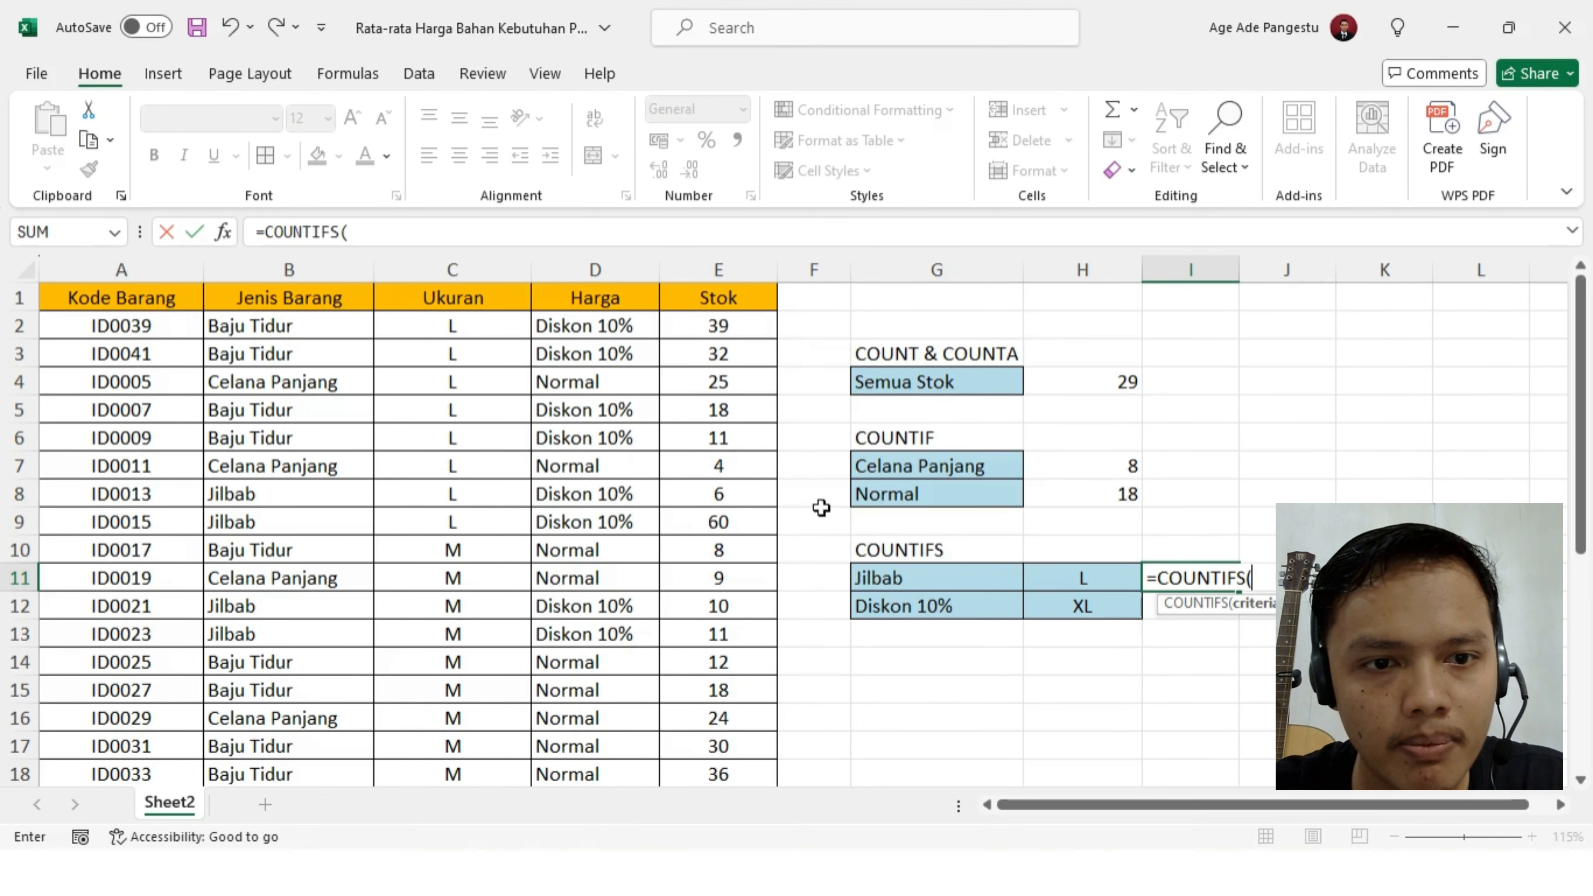
left_click_drag(274, 325, 257, 742)
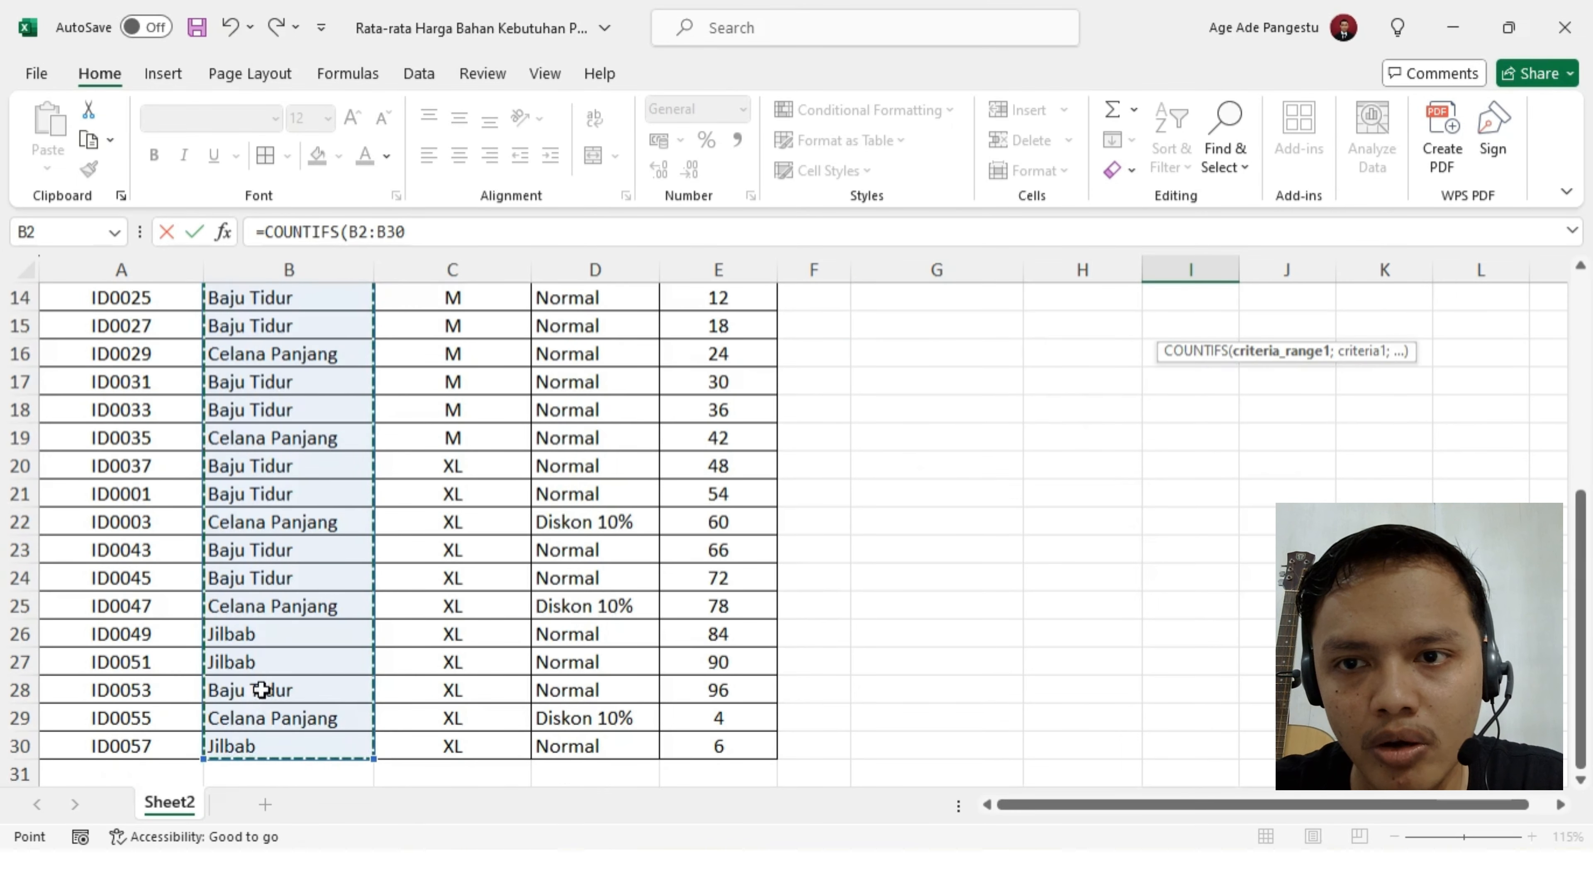
scroll(258, 687, "up", 5)
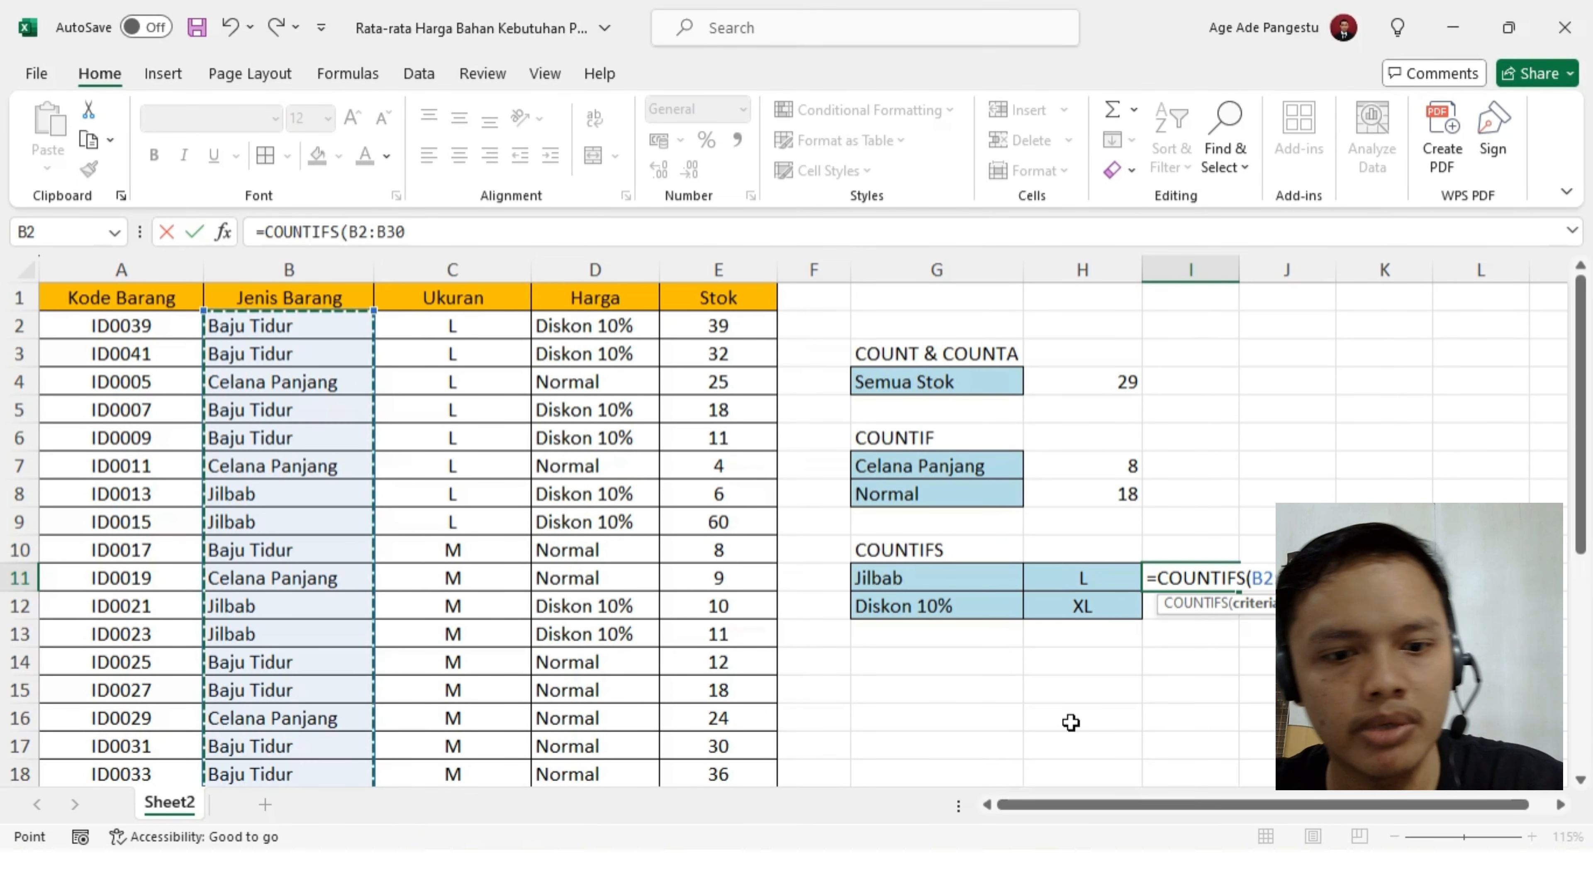
type(";")
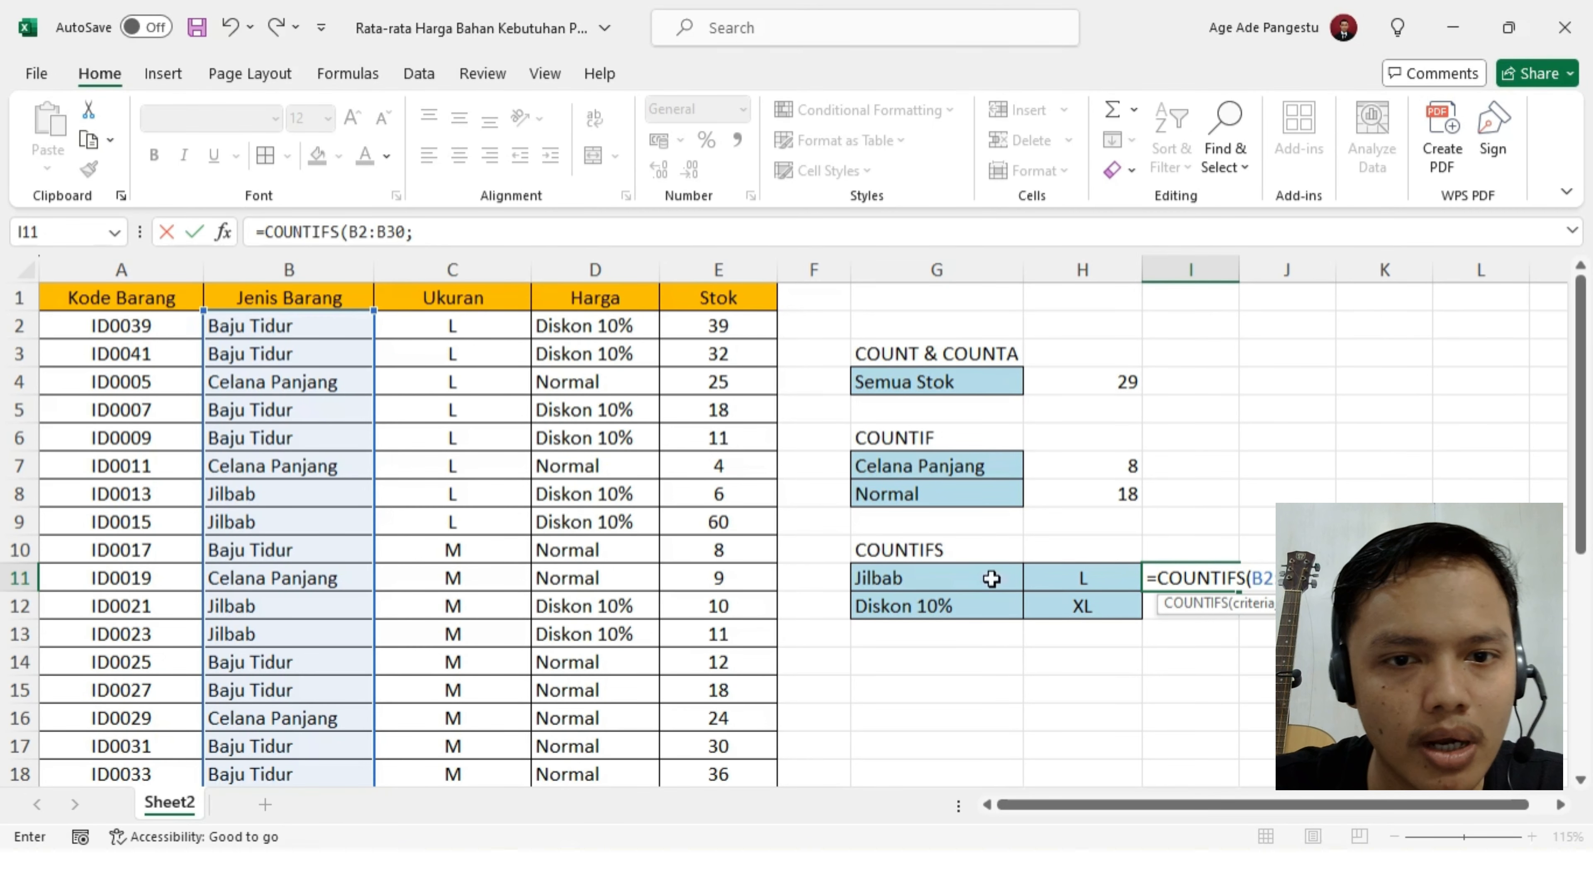
left_click(933, 582)
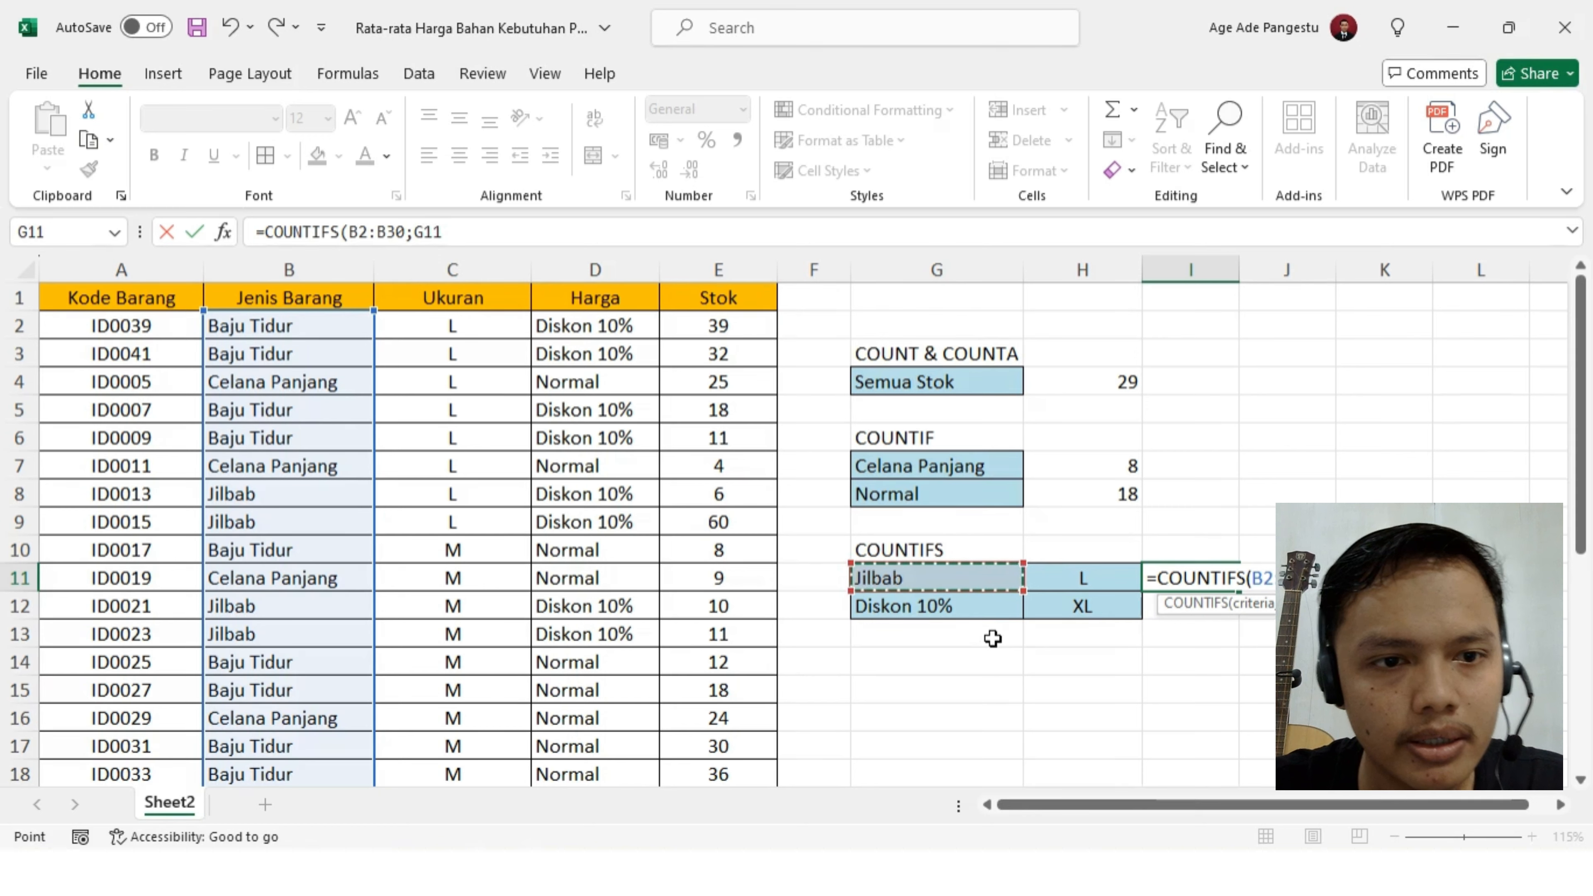
type(";")
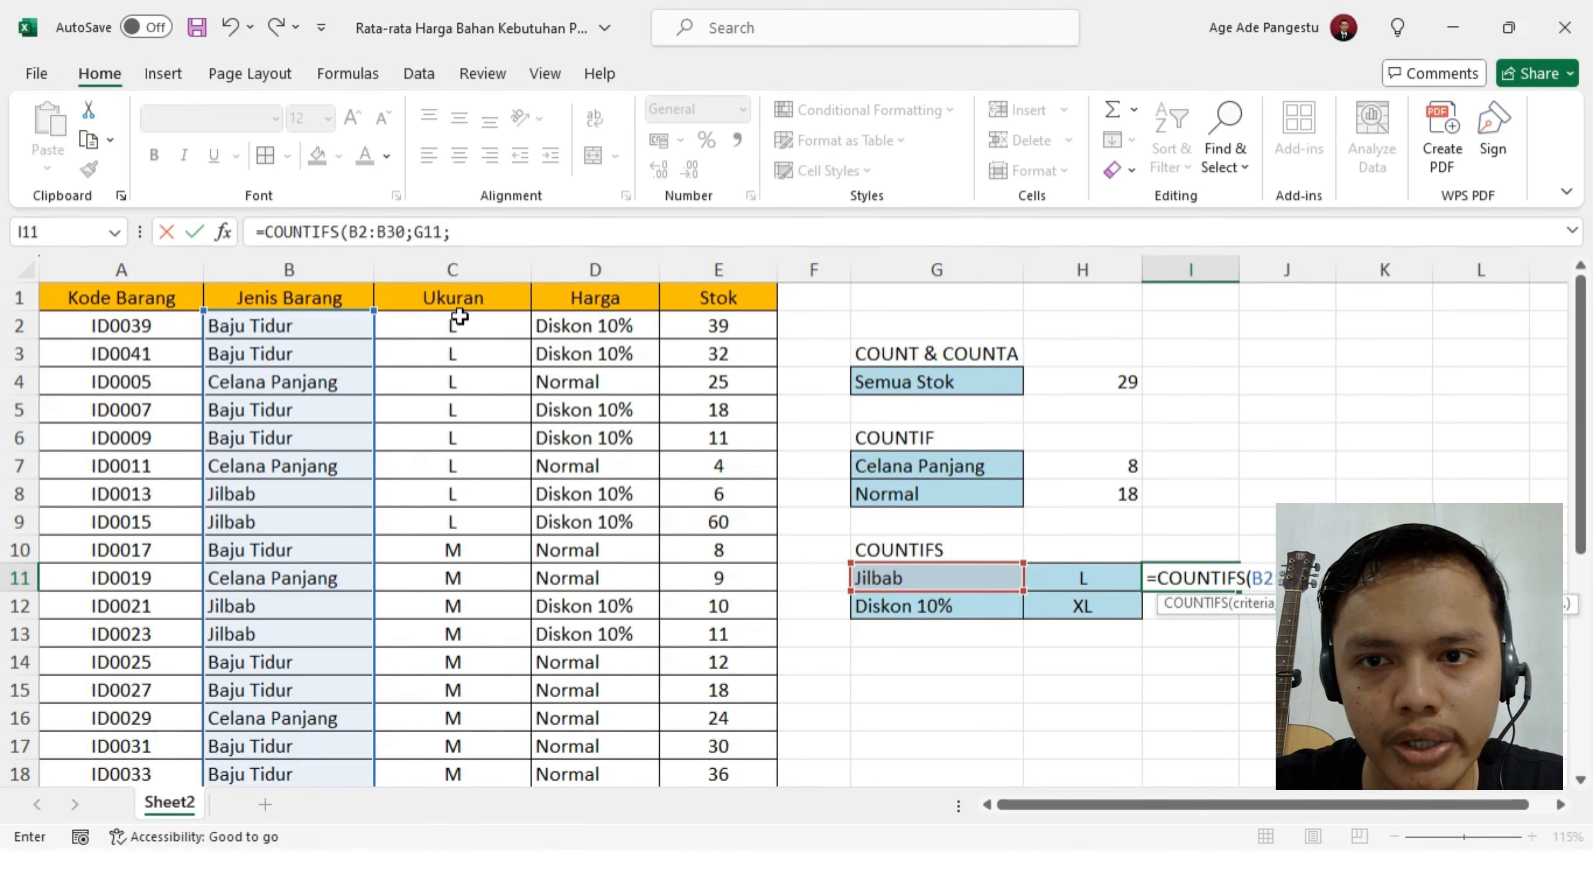
- Complete the I11 formula as =COUNTIFS(B2:B30;G11;C2:C30;H11) and check the Jilbab rows with size L in the table
left_click_drag(459, 317, 444, 721)
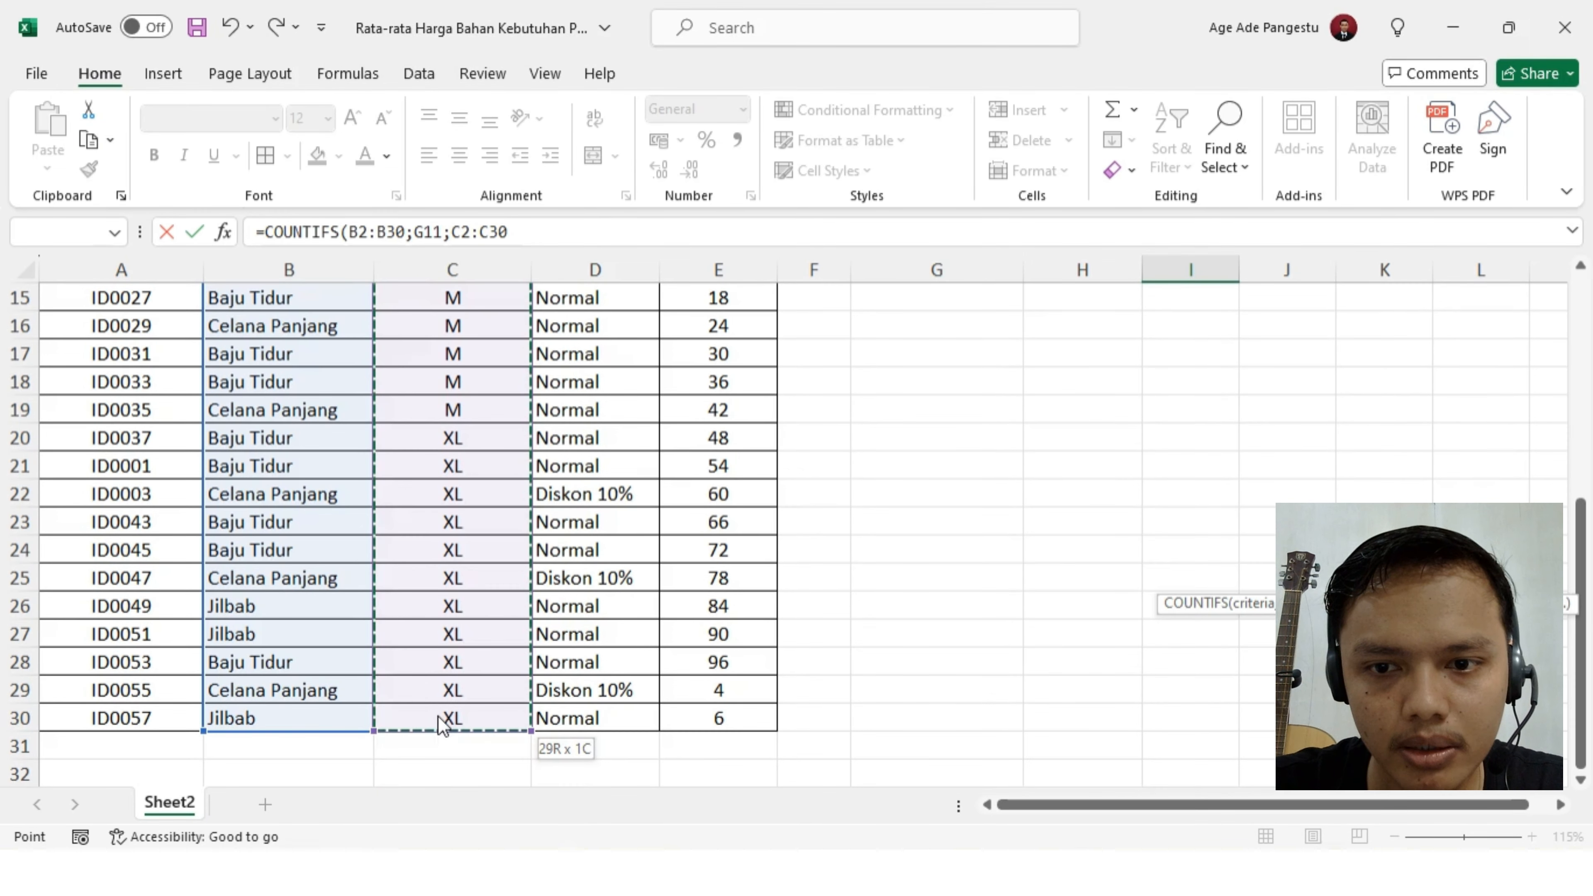
scroll(437, 711, "up", 5)
type(";")
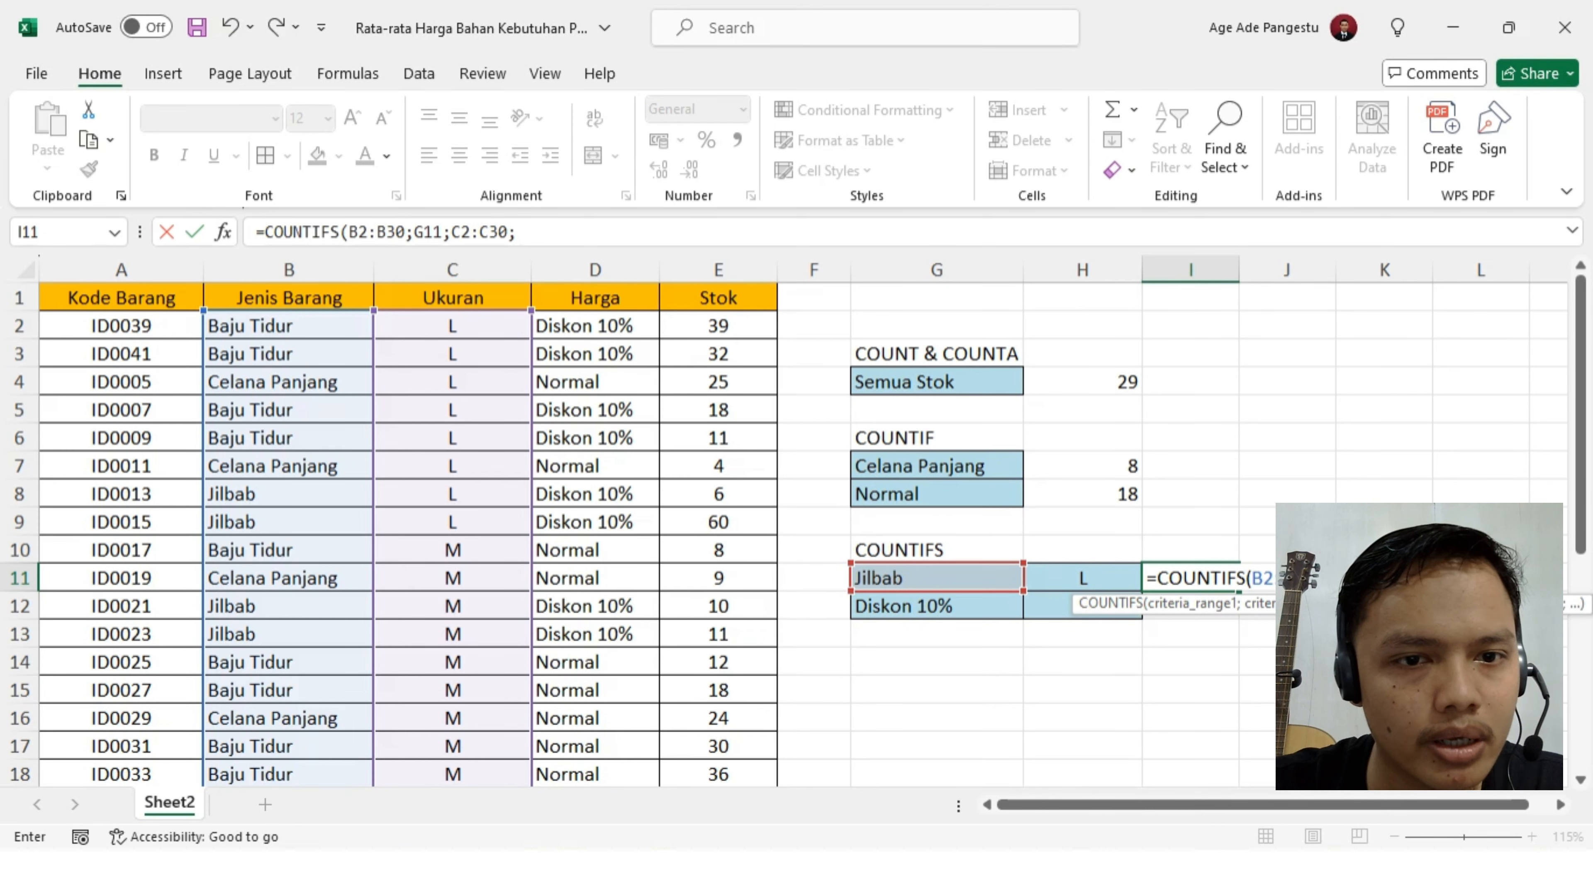
left_click(1061, 575)
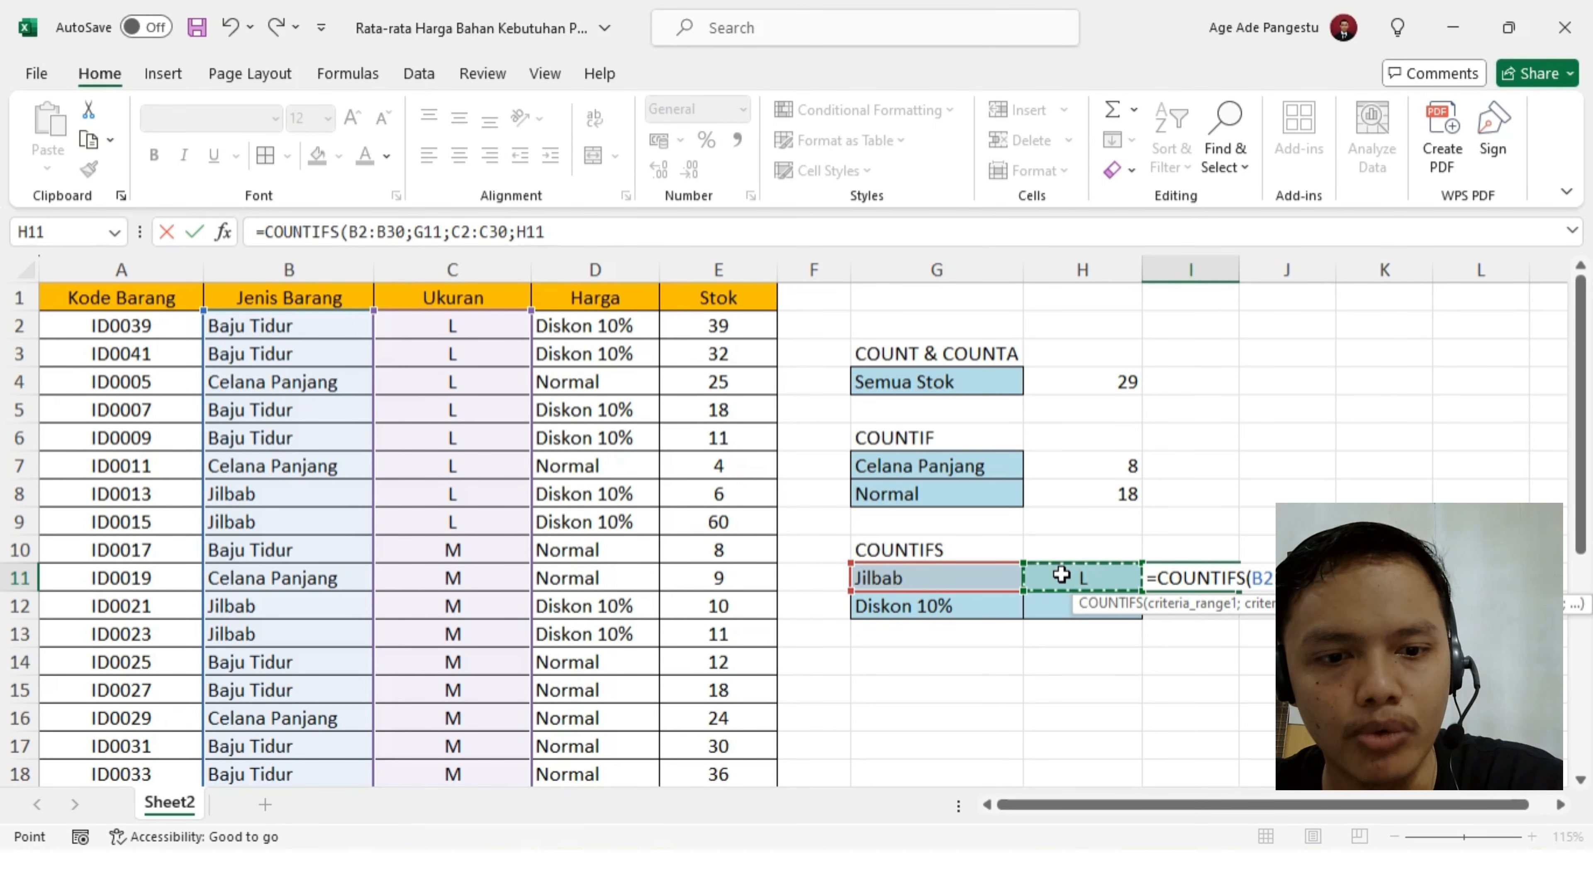
type(")")
key("Return")
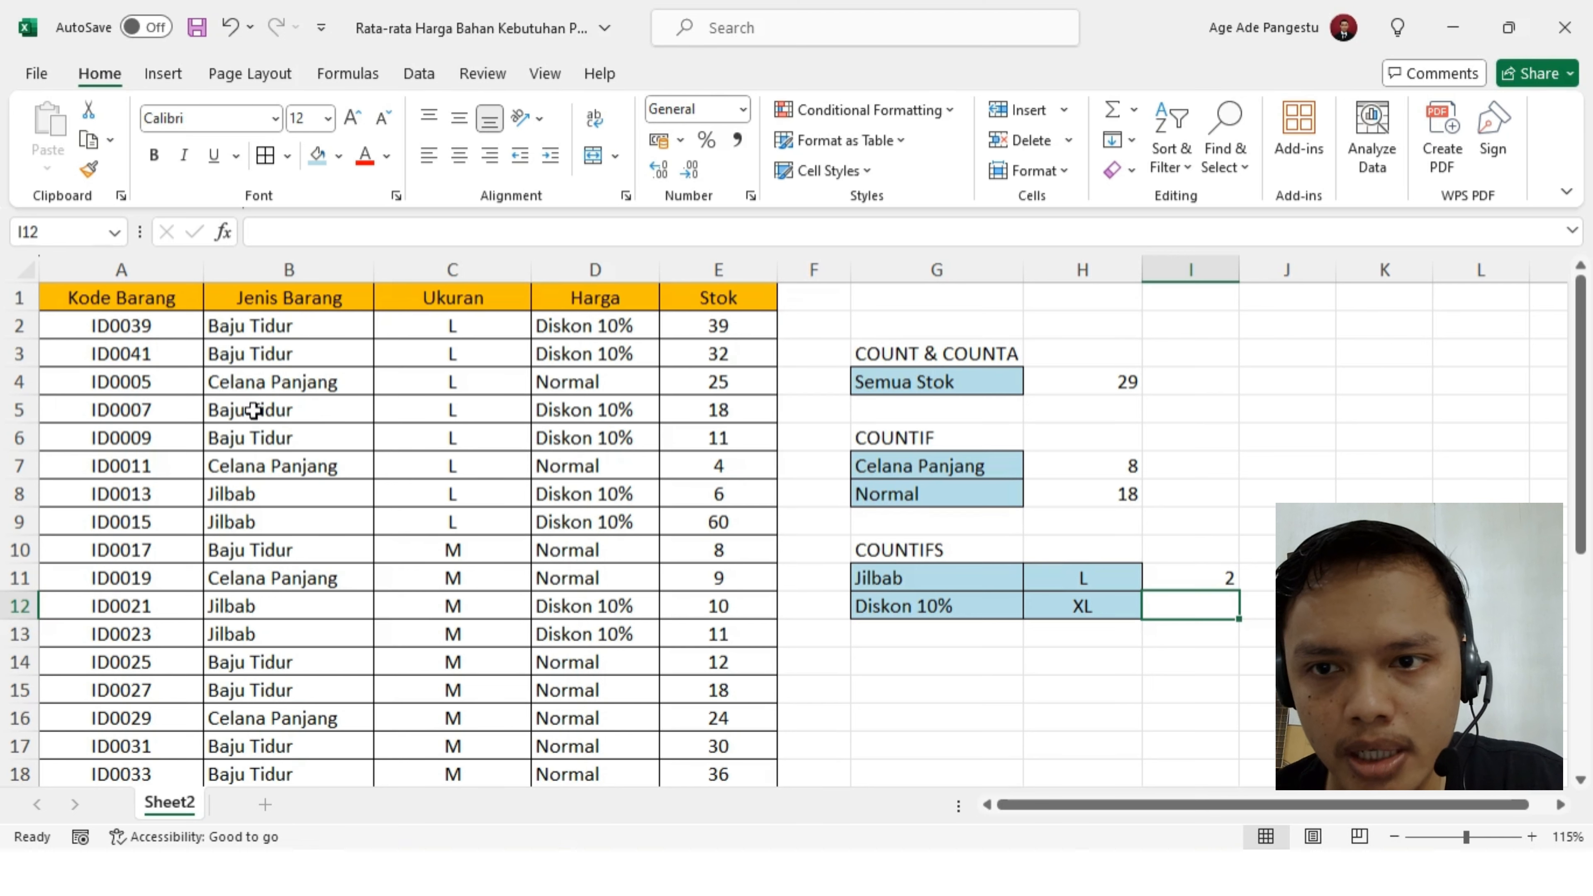
left_click_drag(265, 495, 452, 523)
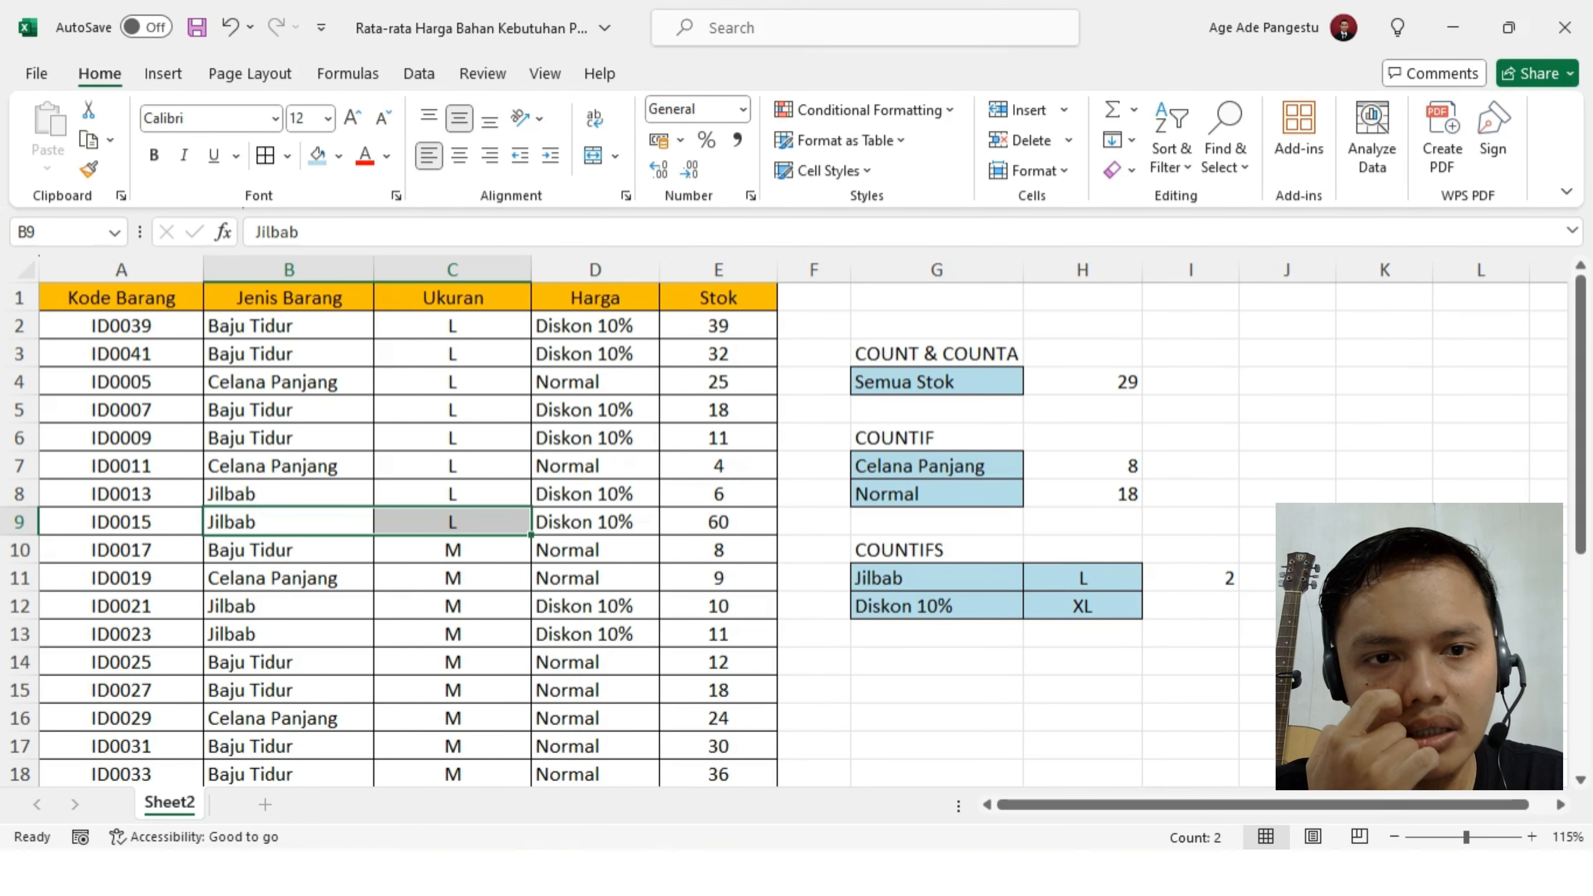
- Start a COUNTIFS formula in I12 with the Harga range D2:D30 and the Diskon 10% criterion in G12 as the first pair
left_click(1269, 614)
left_click(1199, 624)
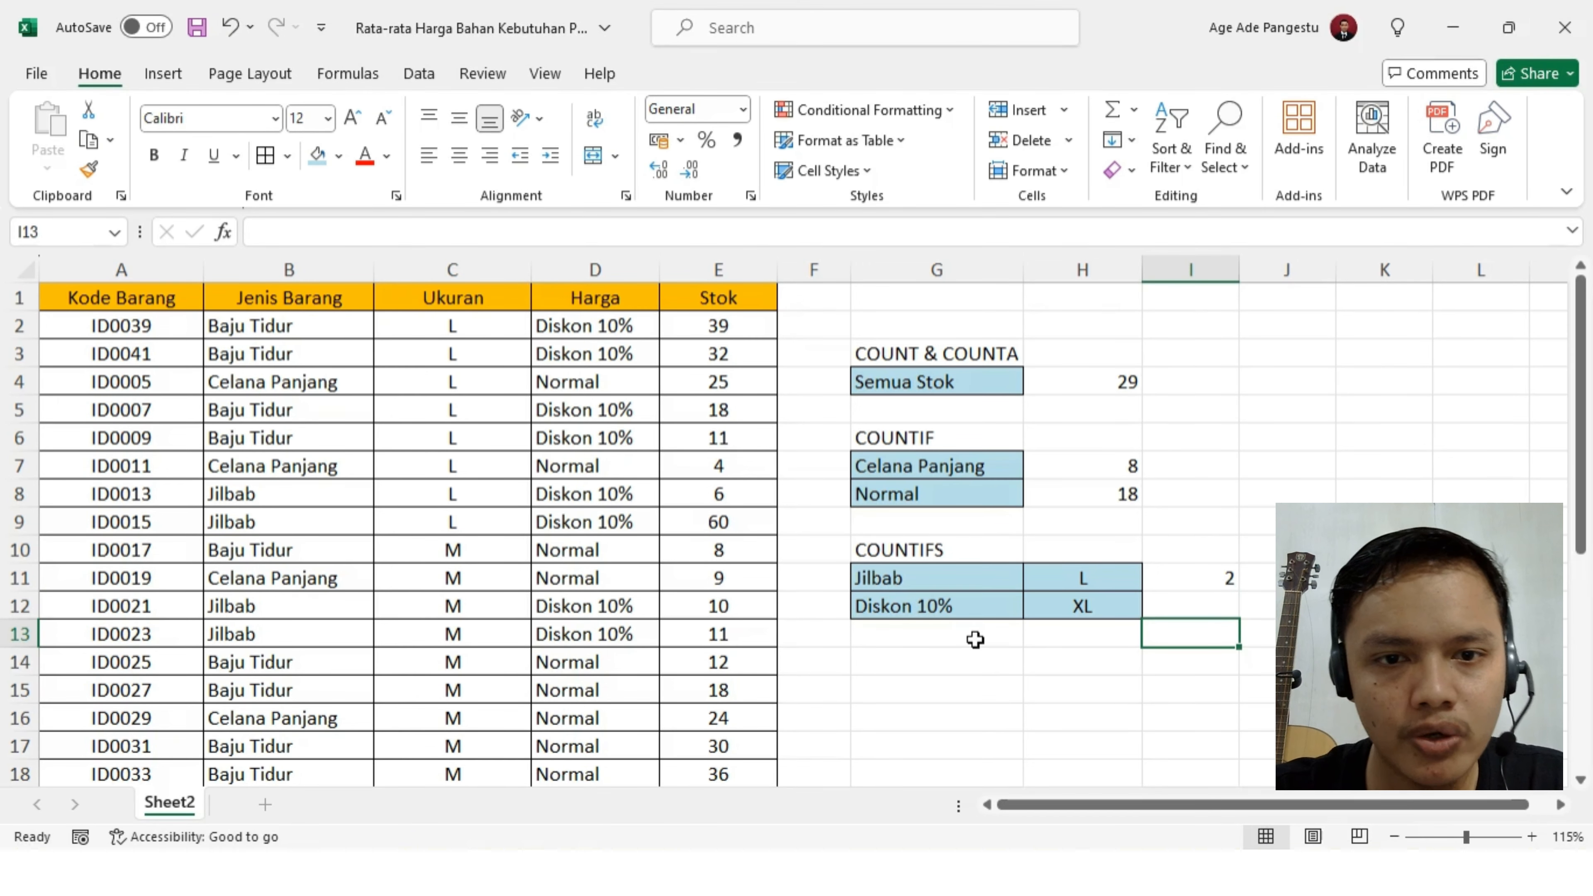
left_click(1199, 602)
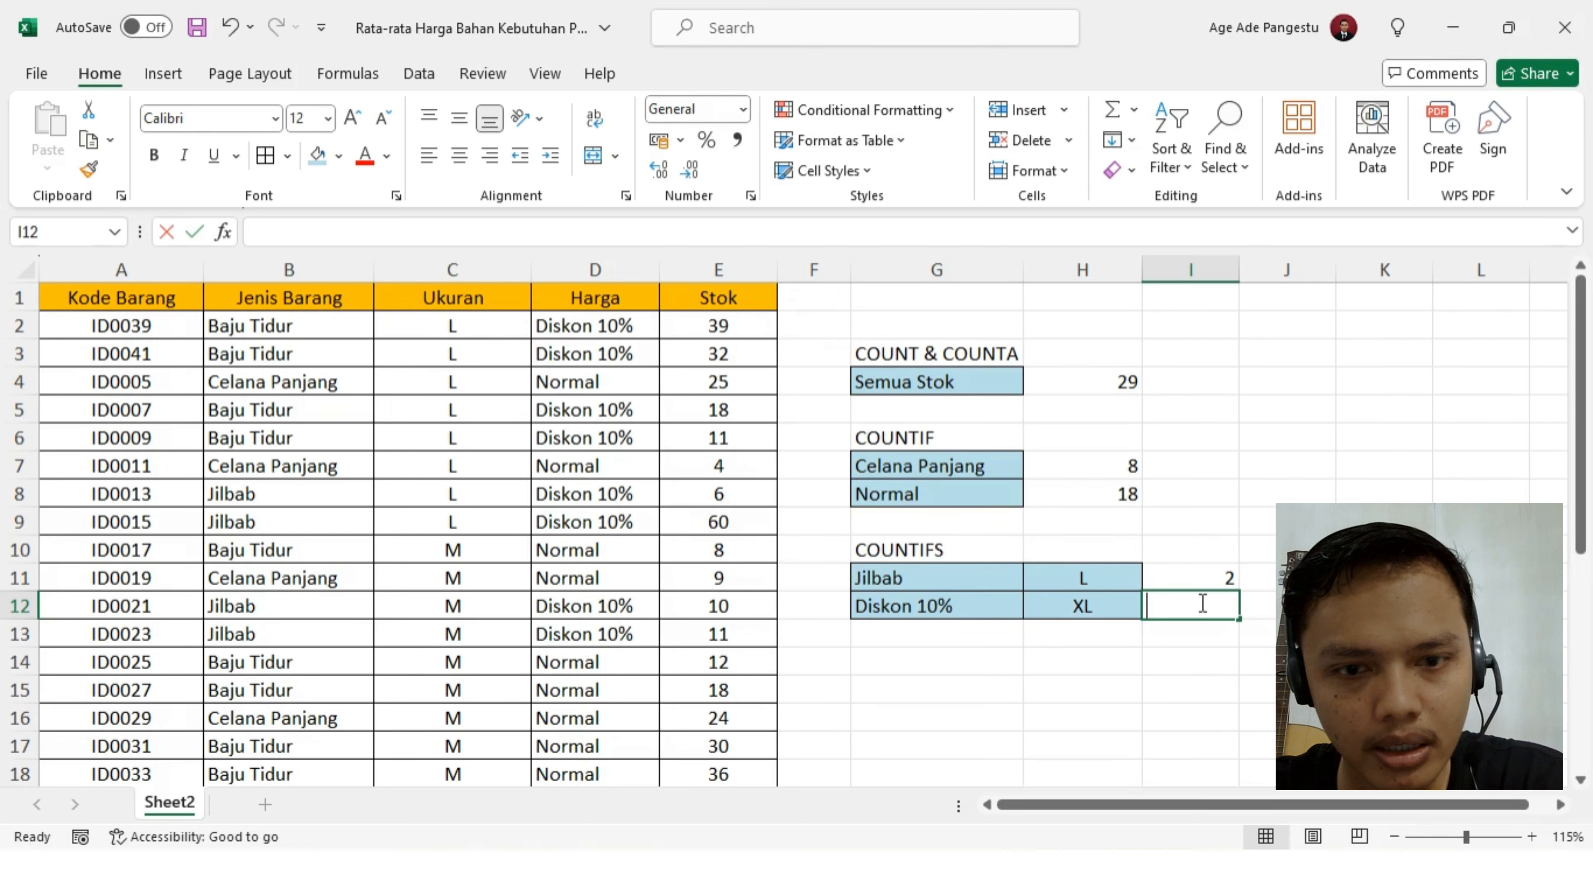
type("=CO")
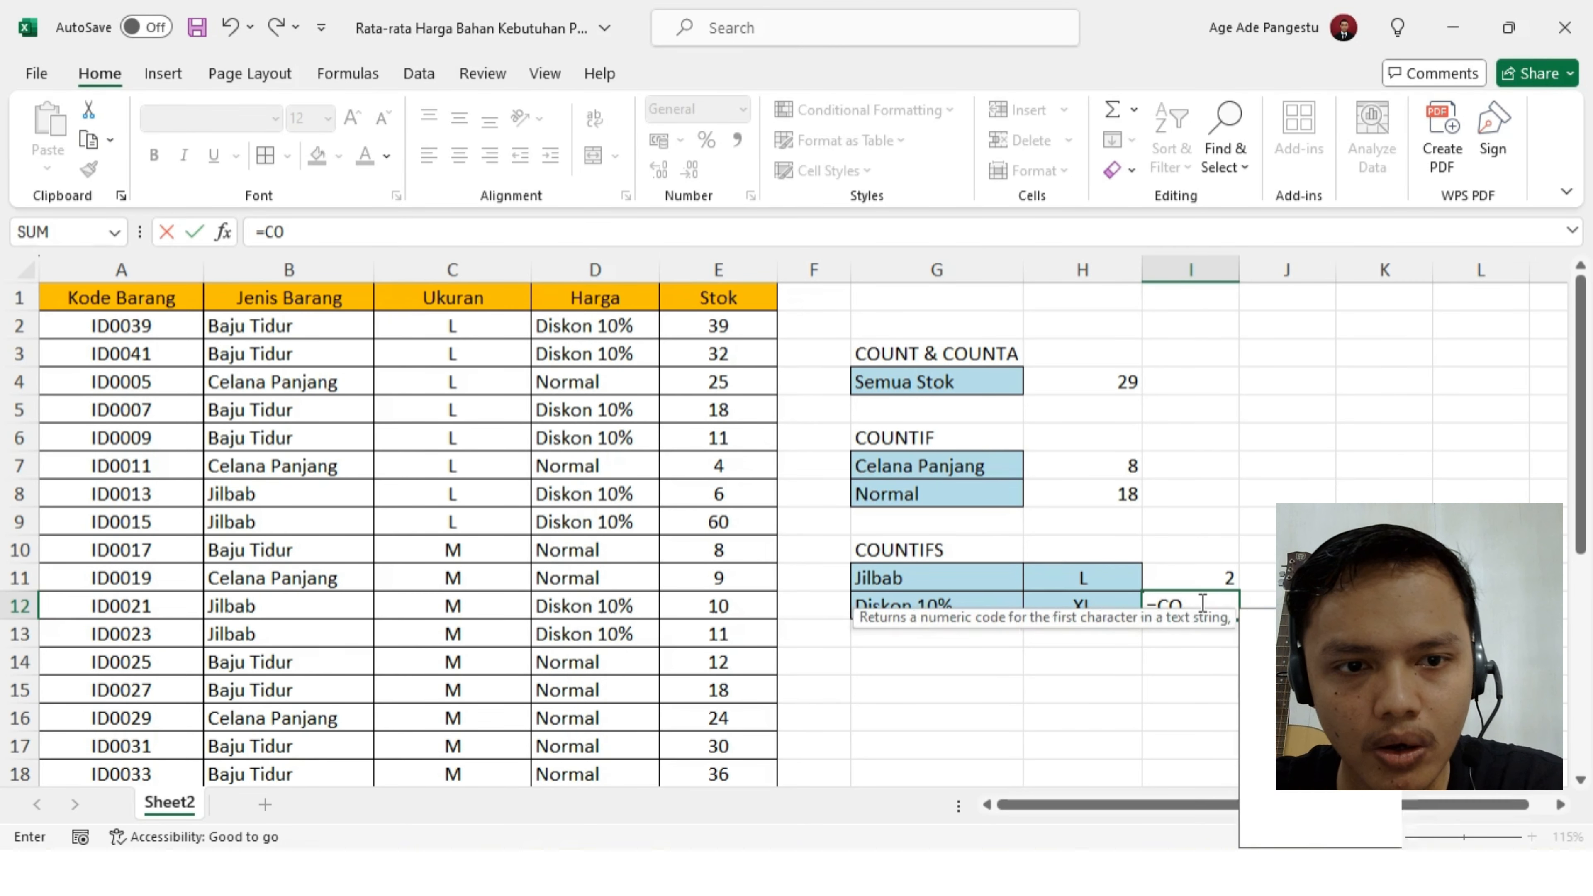
type("UNTIFS")
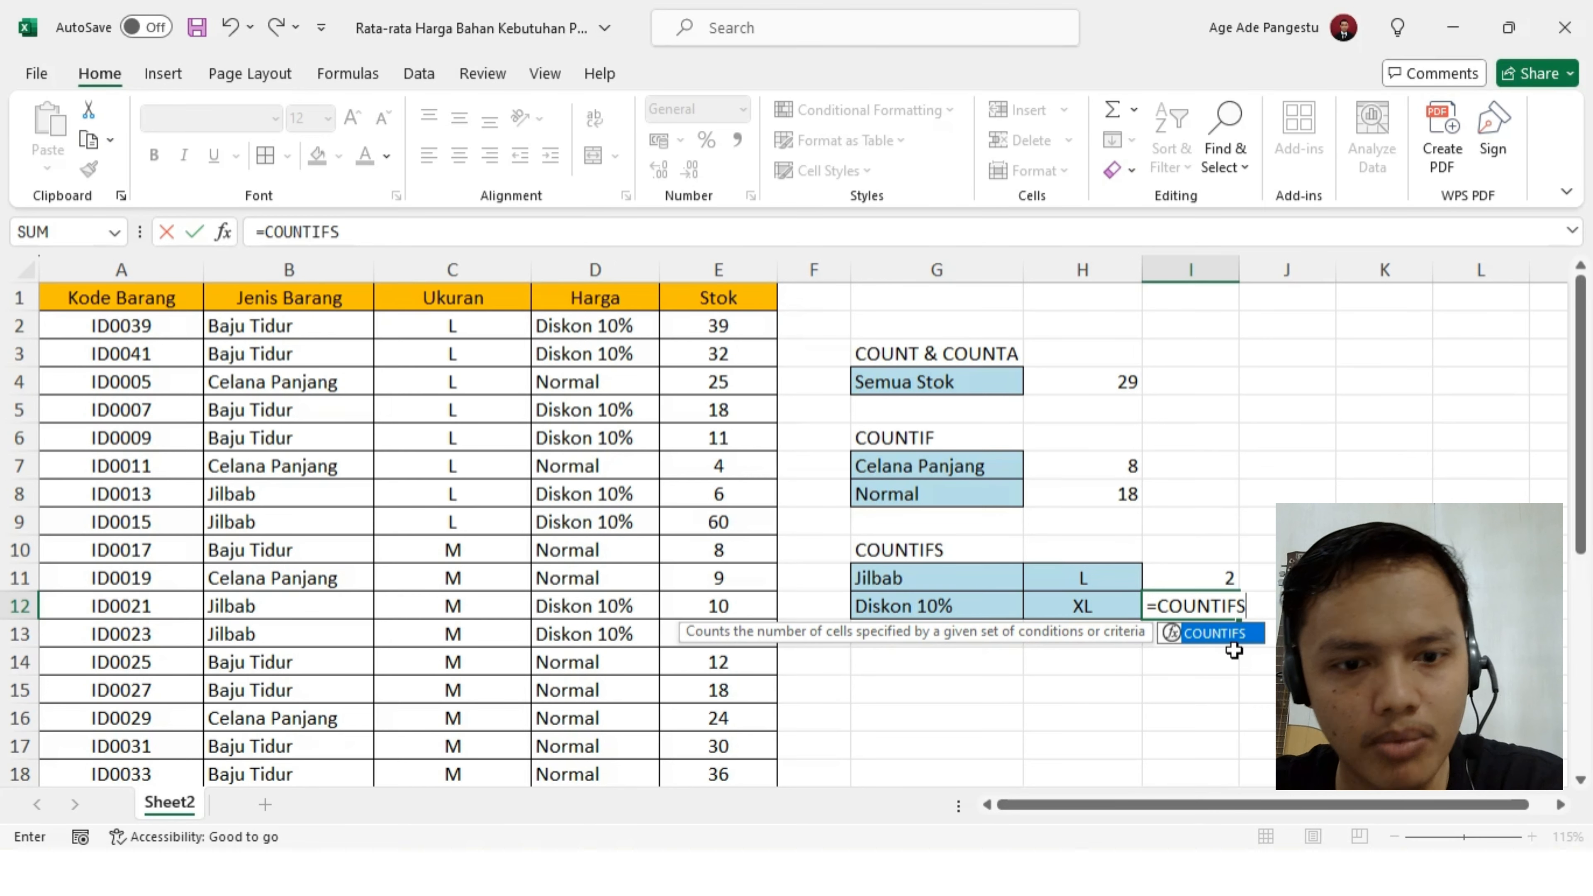
type("(")
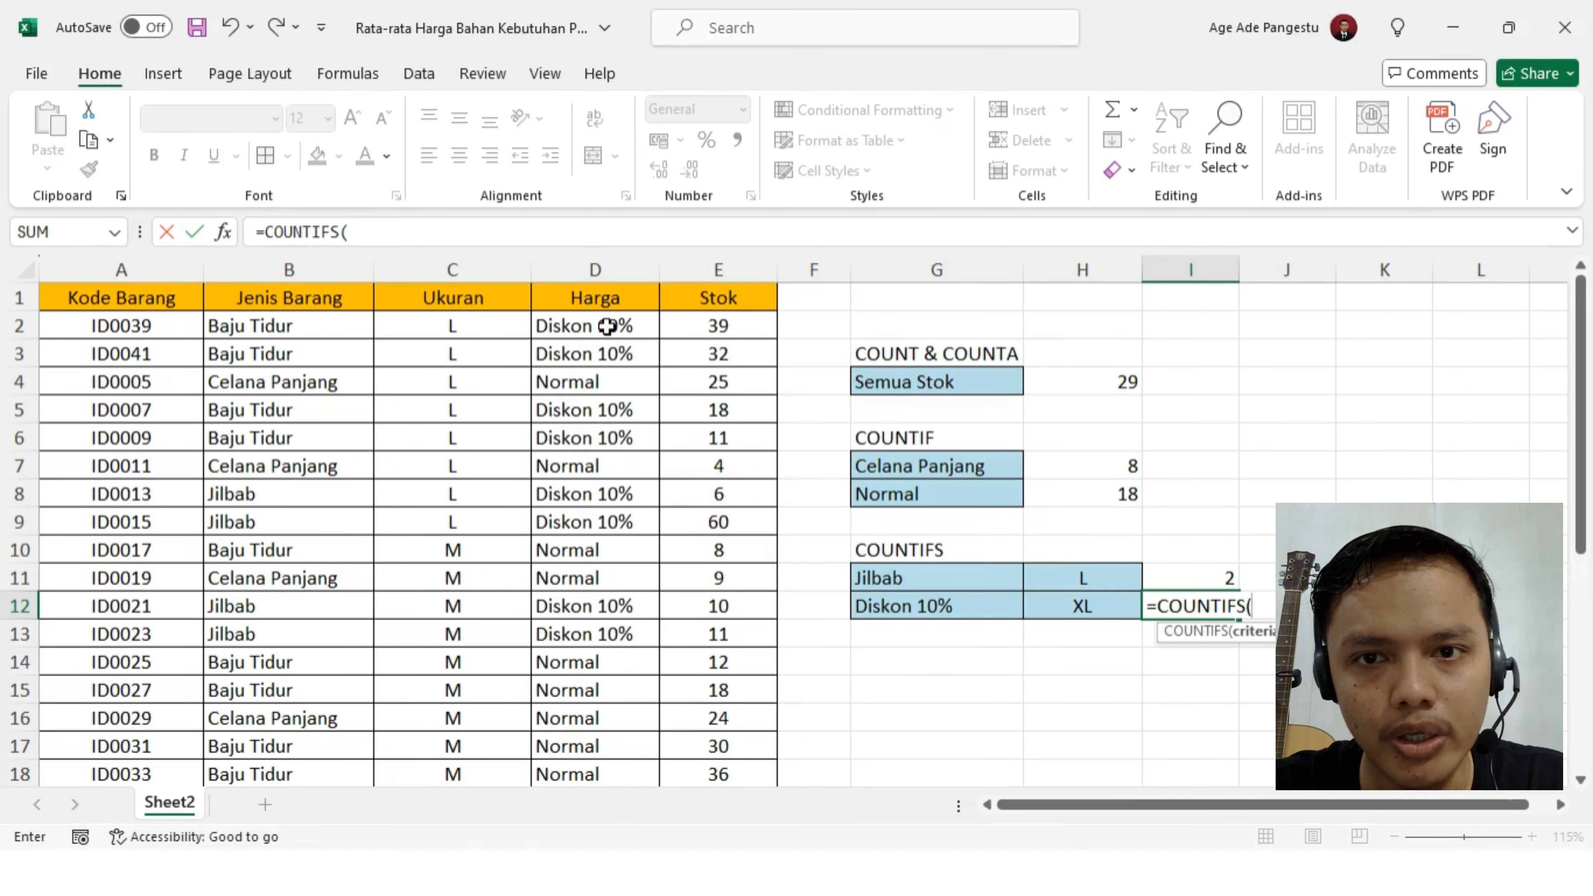
left_click_drag(607, 326, 590, 730)
type(";")
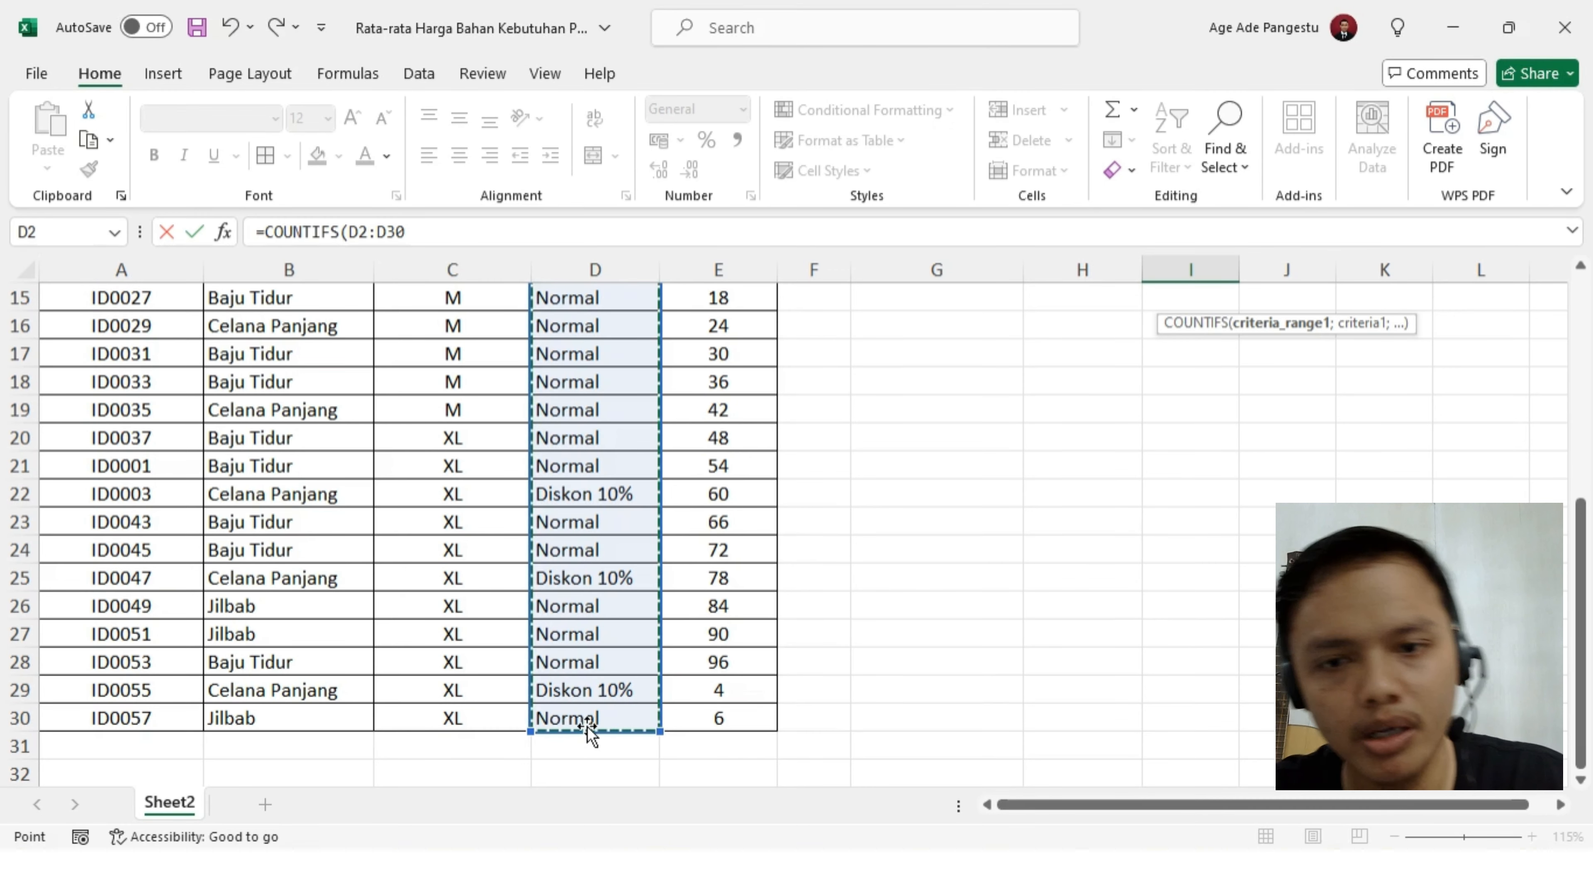
scroll(978, 559, "up", 3)
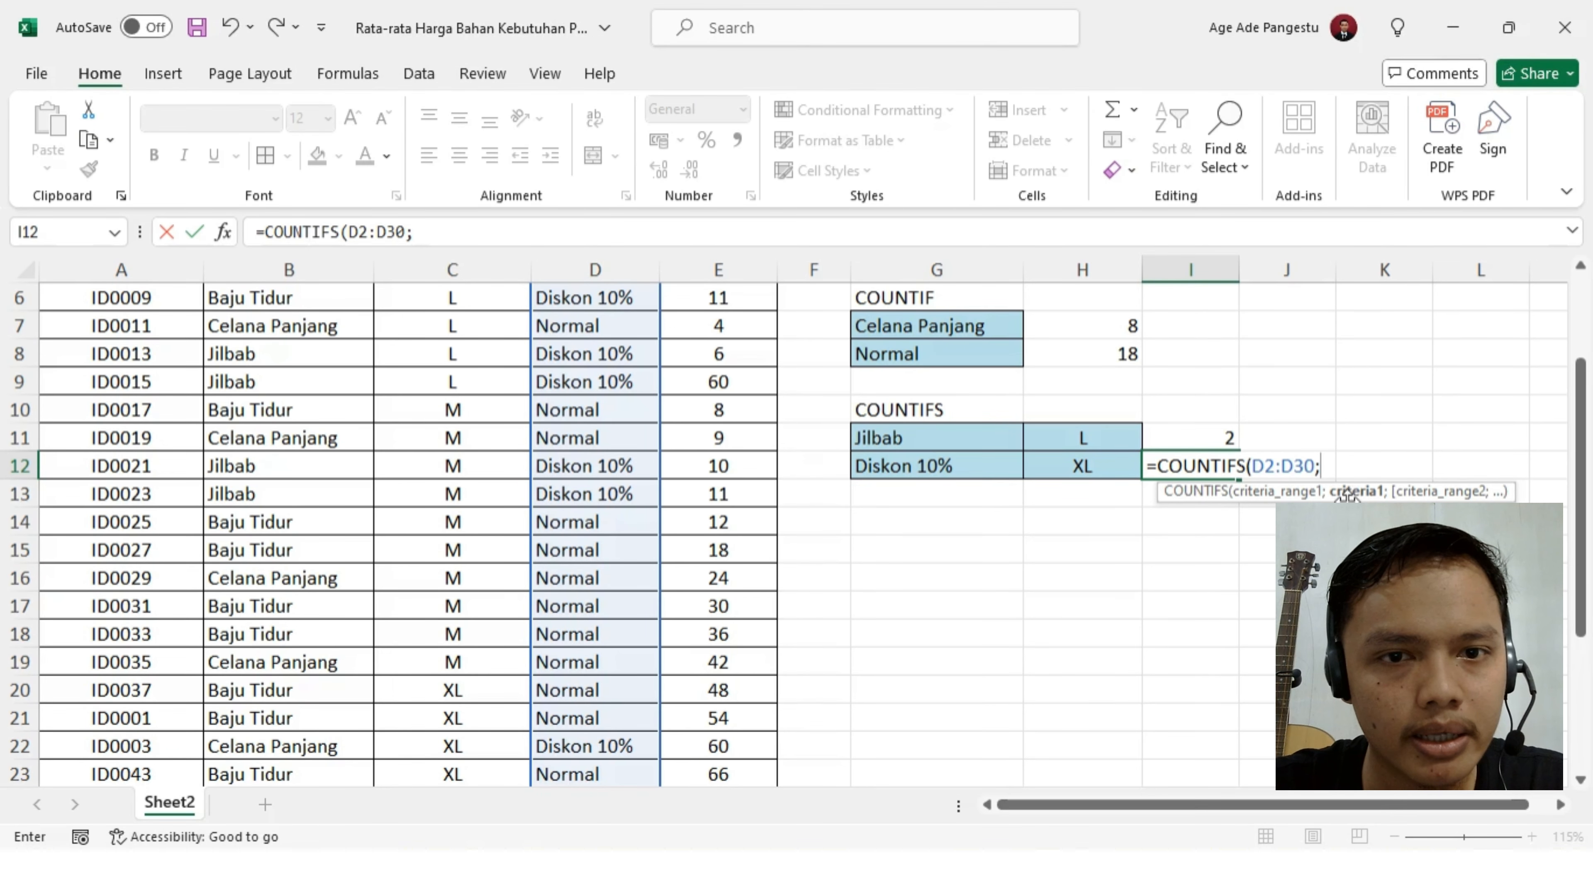
left_click(910, 463)
type(";")
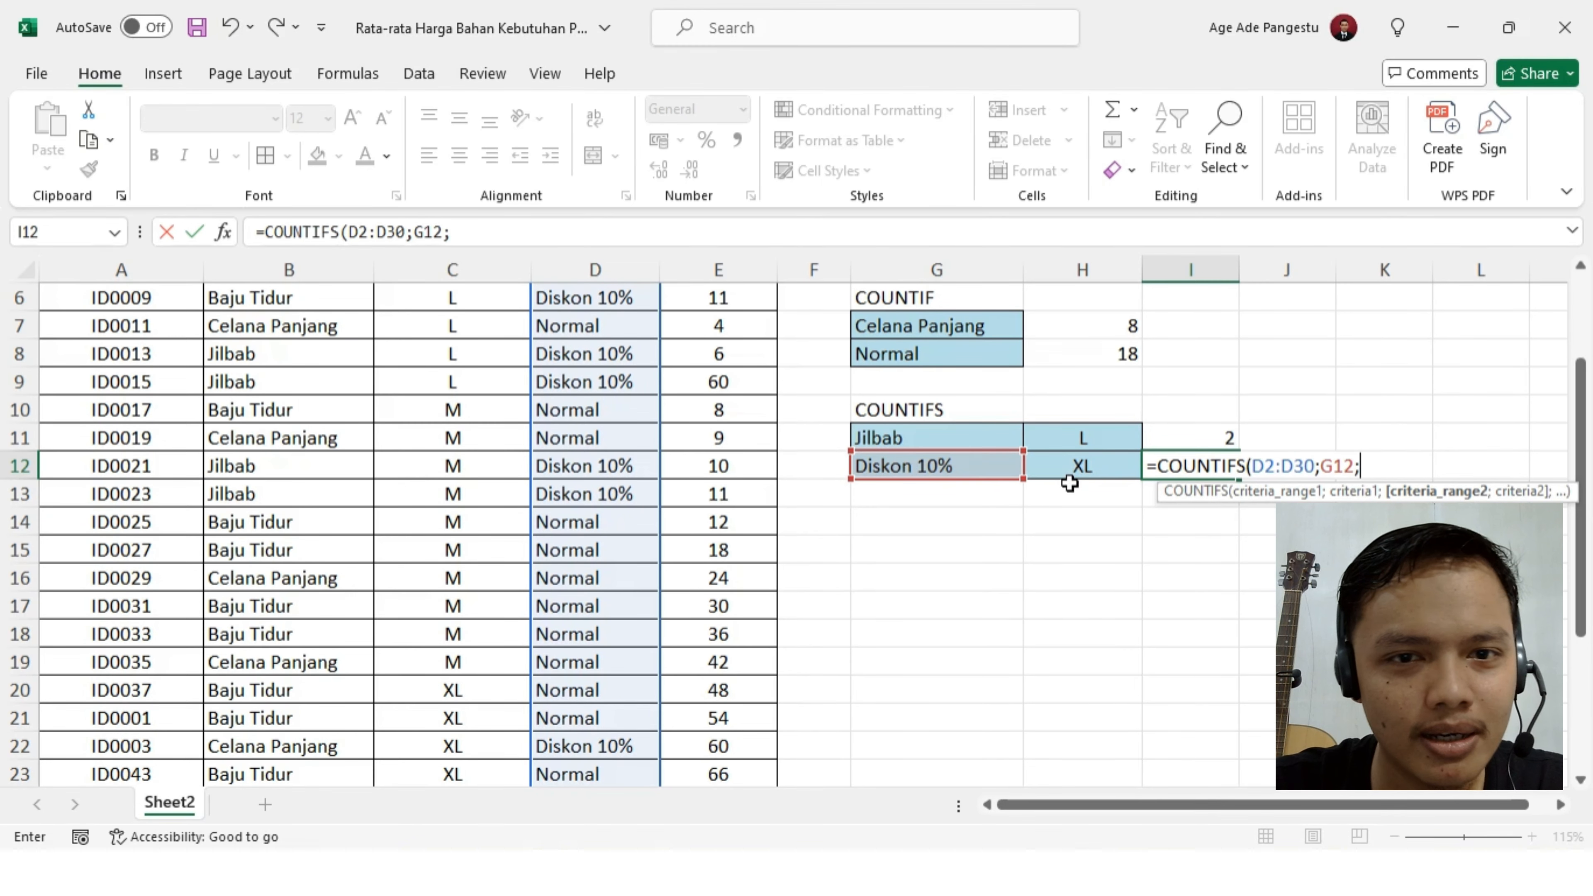
- Complete the I12 formula as =COUNTIFS(D2:D30;G12;C2:C30;H12) by adding the Ukuran range and the XL criterion
scroll(1006, 541, "up", 2)
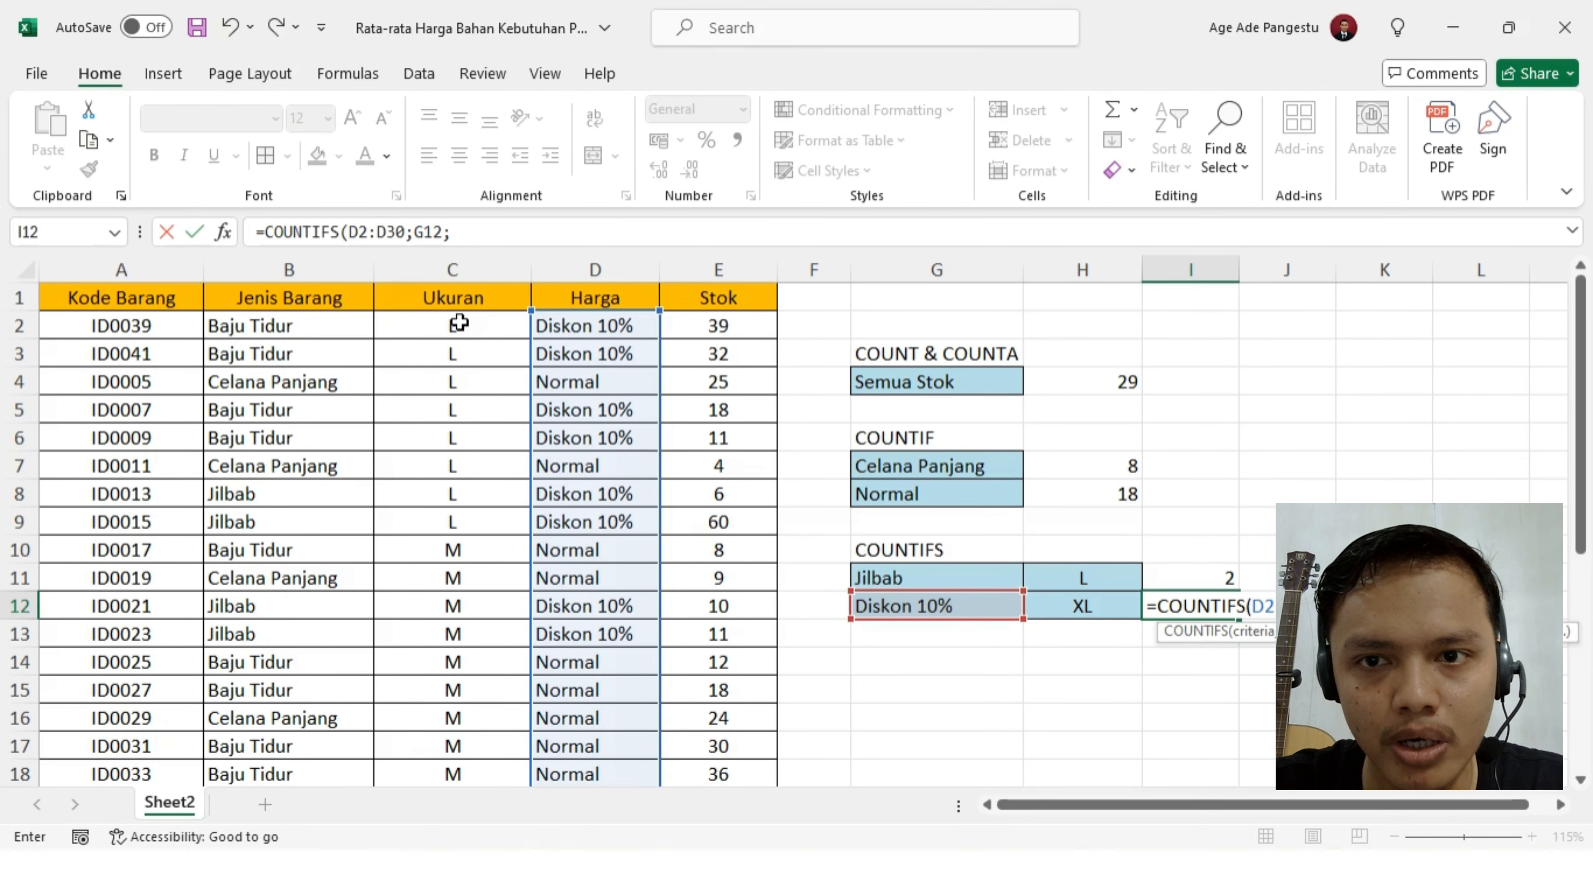
left_click_drag(467, 326, 465, 751)
scroll(549, 646, "up", 1)
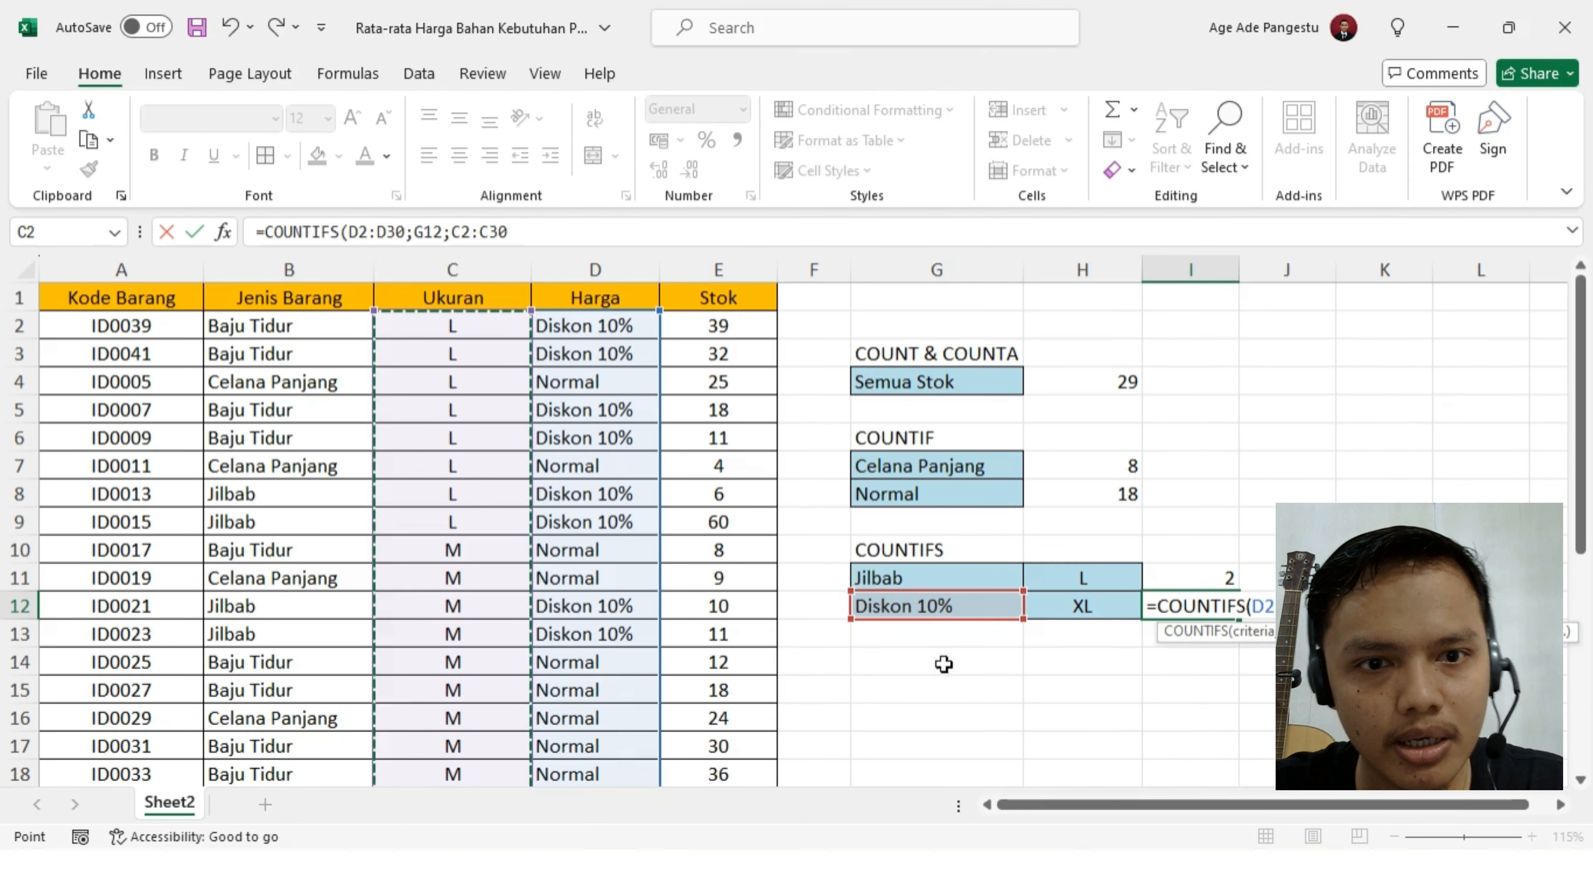
type(";")
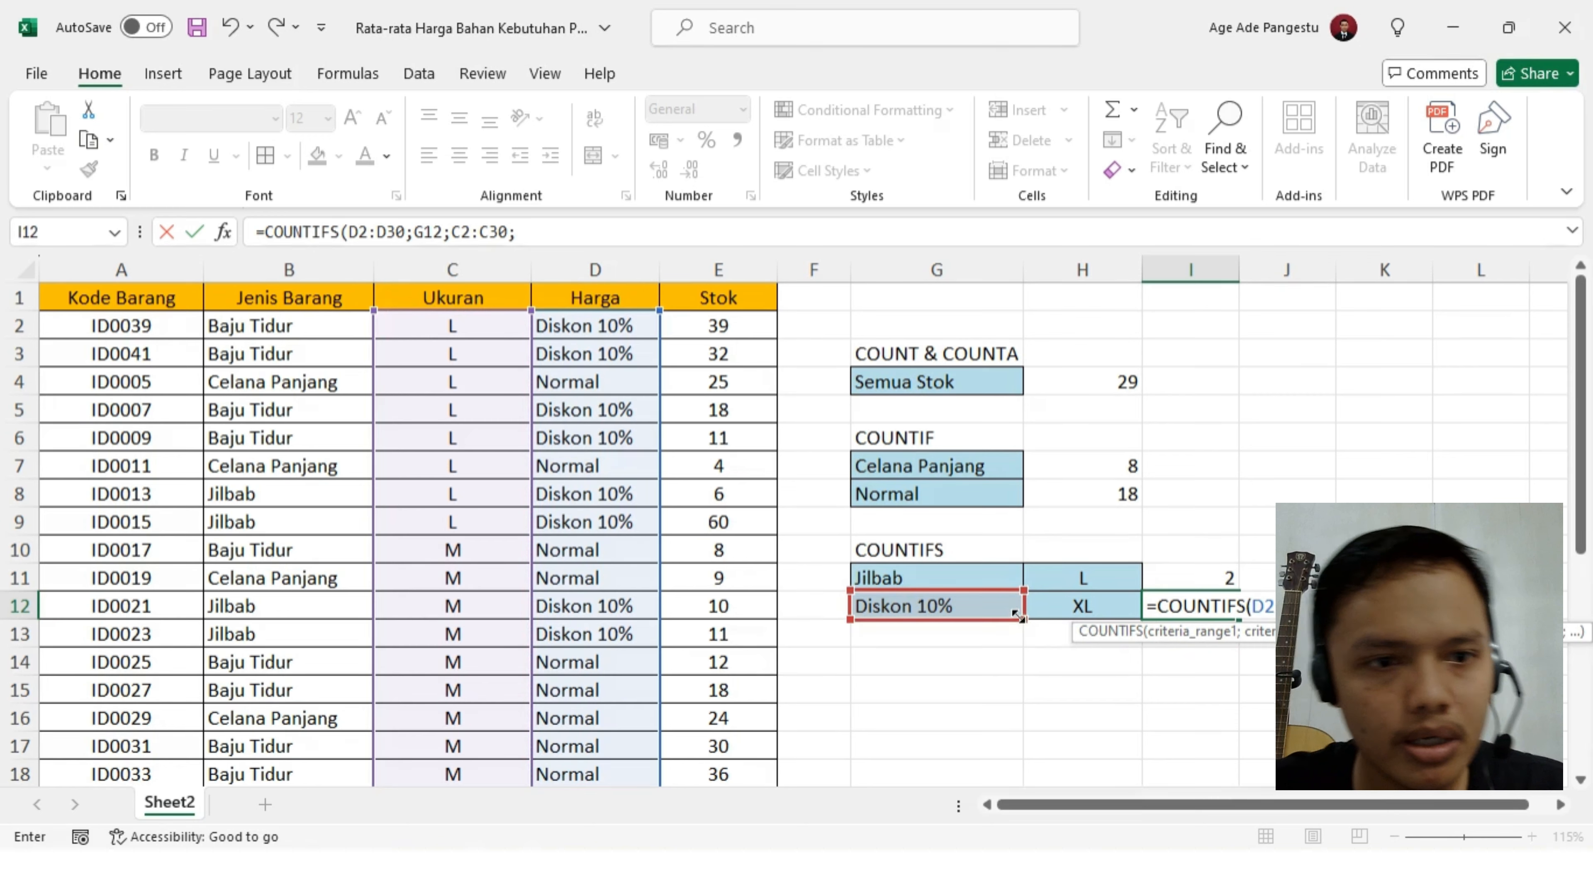
left_click(1121, 607)
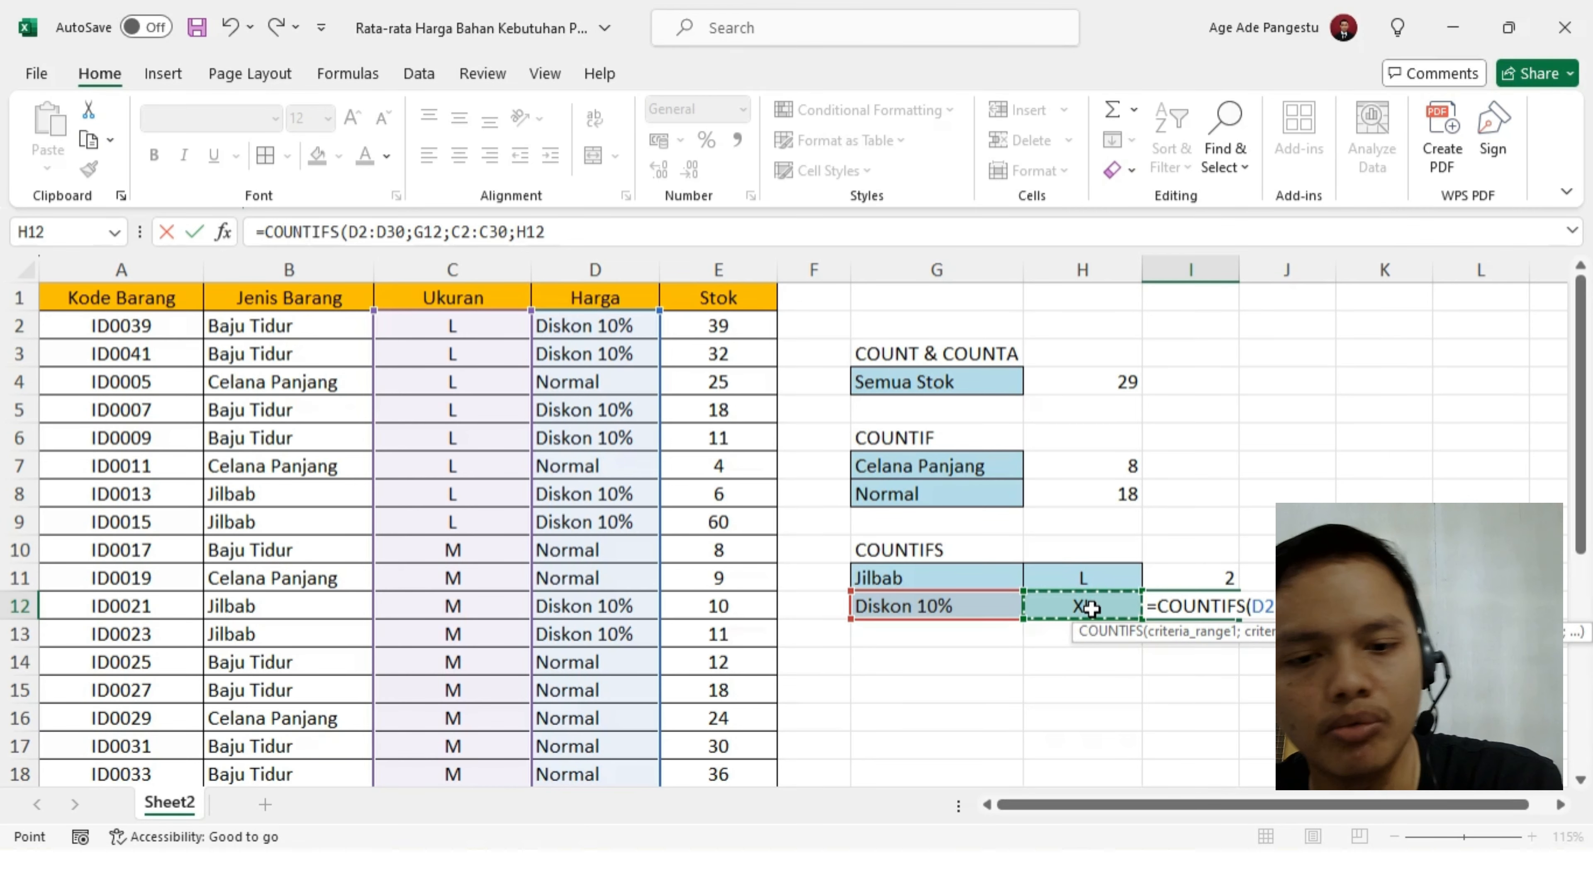
type(")")
key("Return")
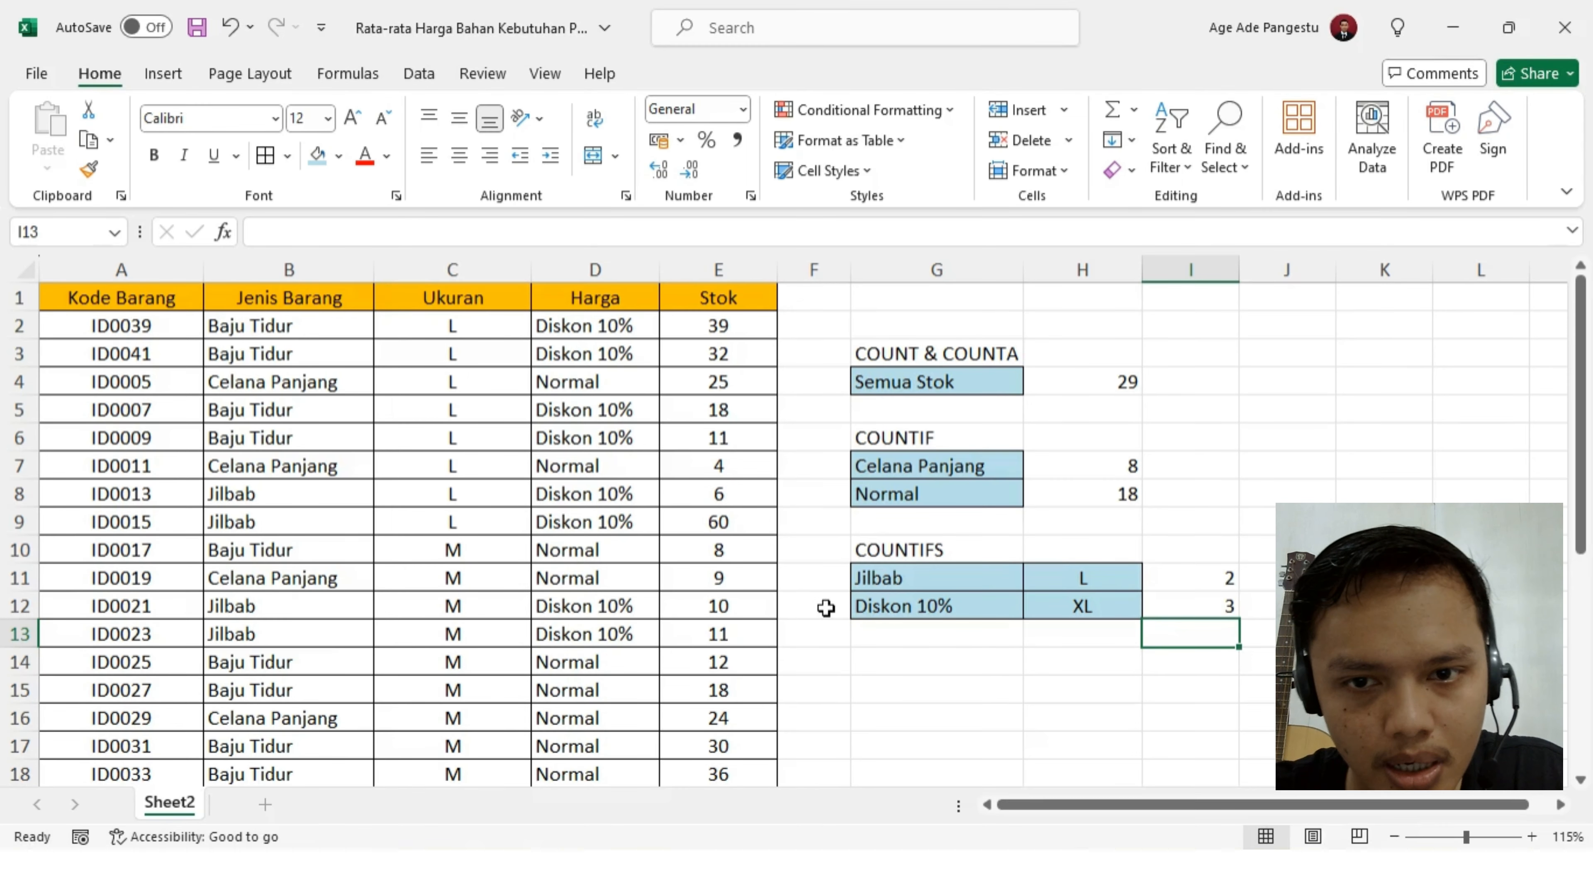
- Check the XL rows in the Ukuran column for Harga entries of Diskon 10% to verify the COUNTIFS result in I12
scroll(604, 639, "down", 4)
scroll(605, 639, "down", 1)
scroll(960, 527, "up", 5)
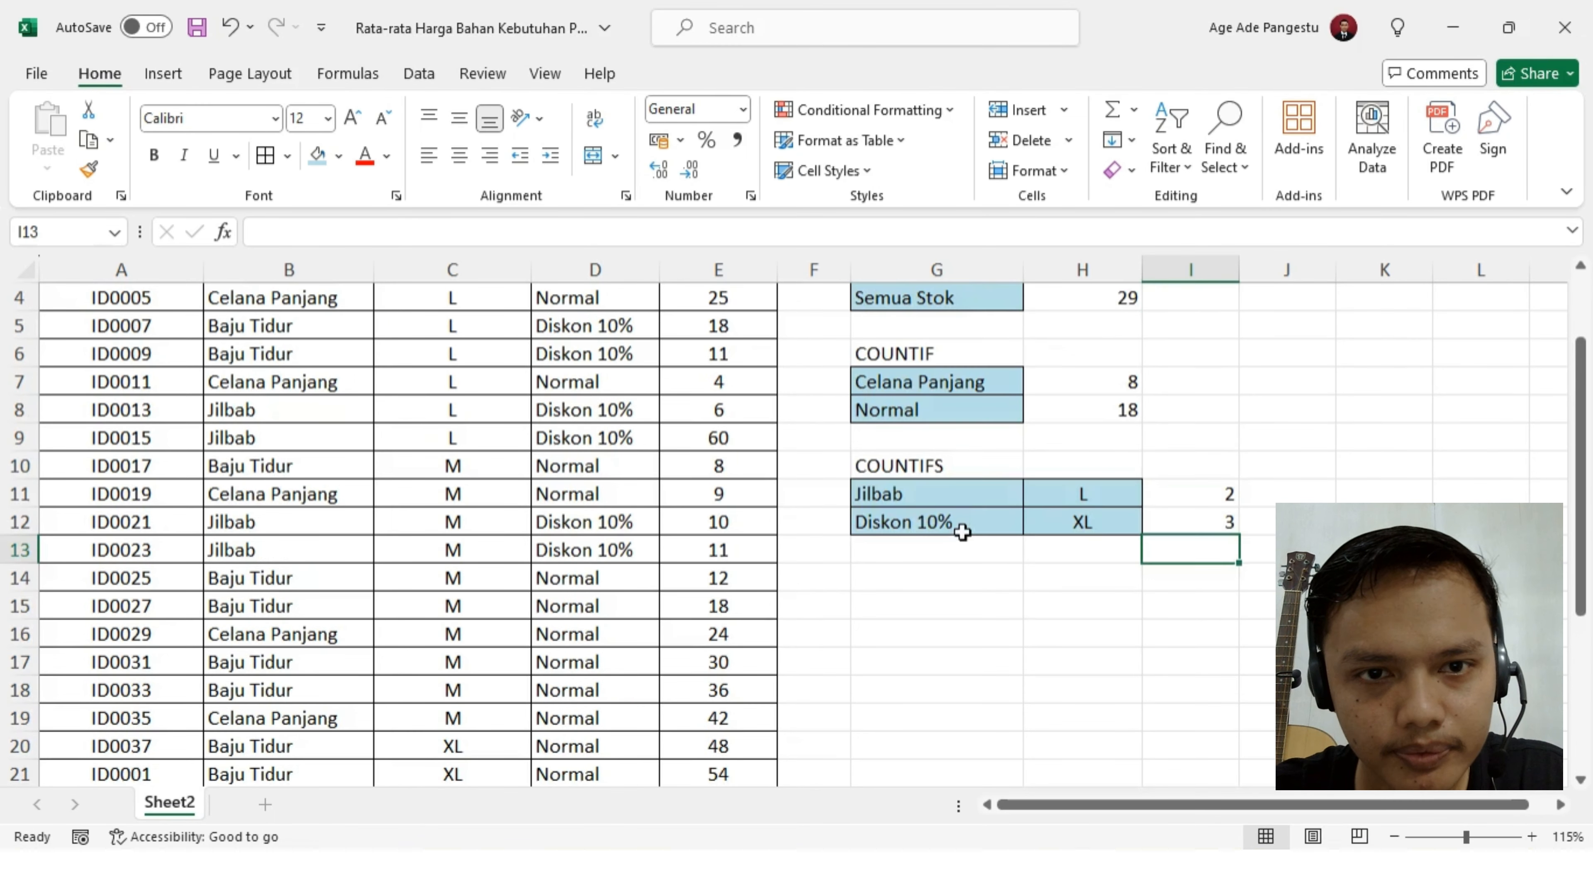
scroll(930, 530, "down", 1)
scroll(957, 533, "down", 1)
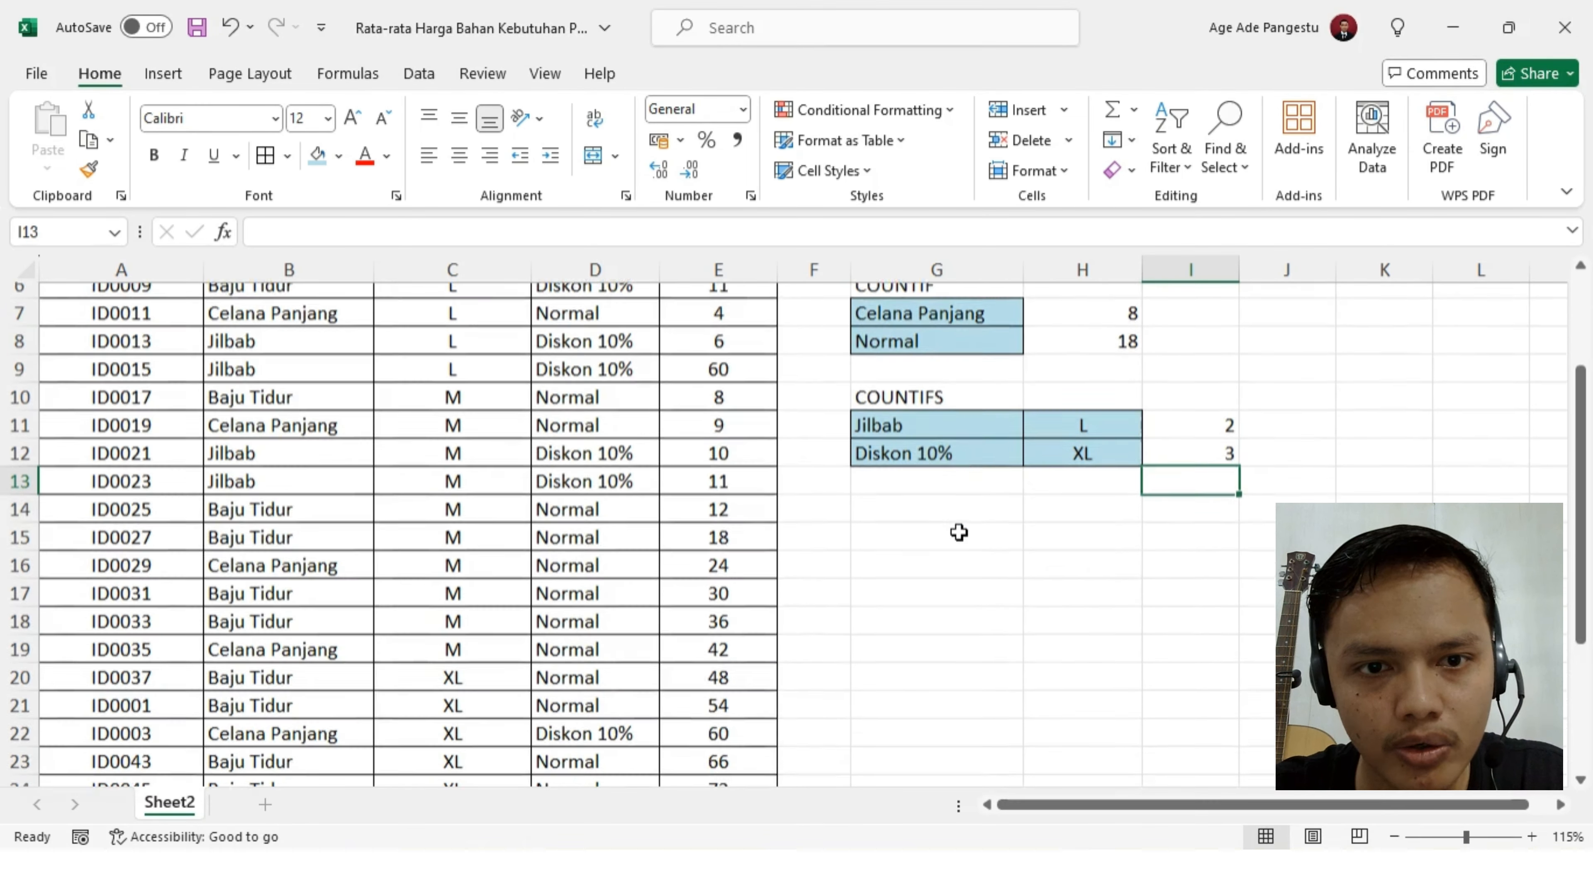
scroll(997, 542, "down", 3)
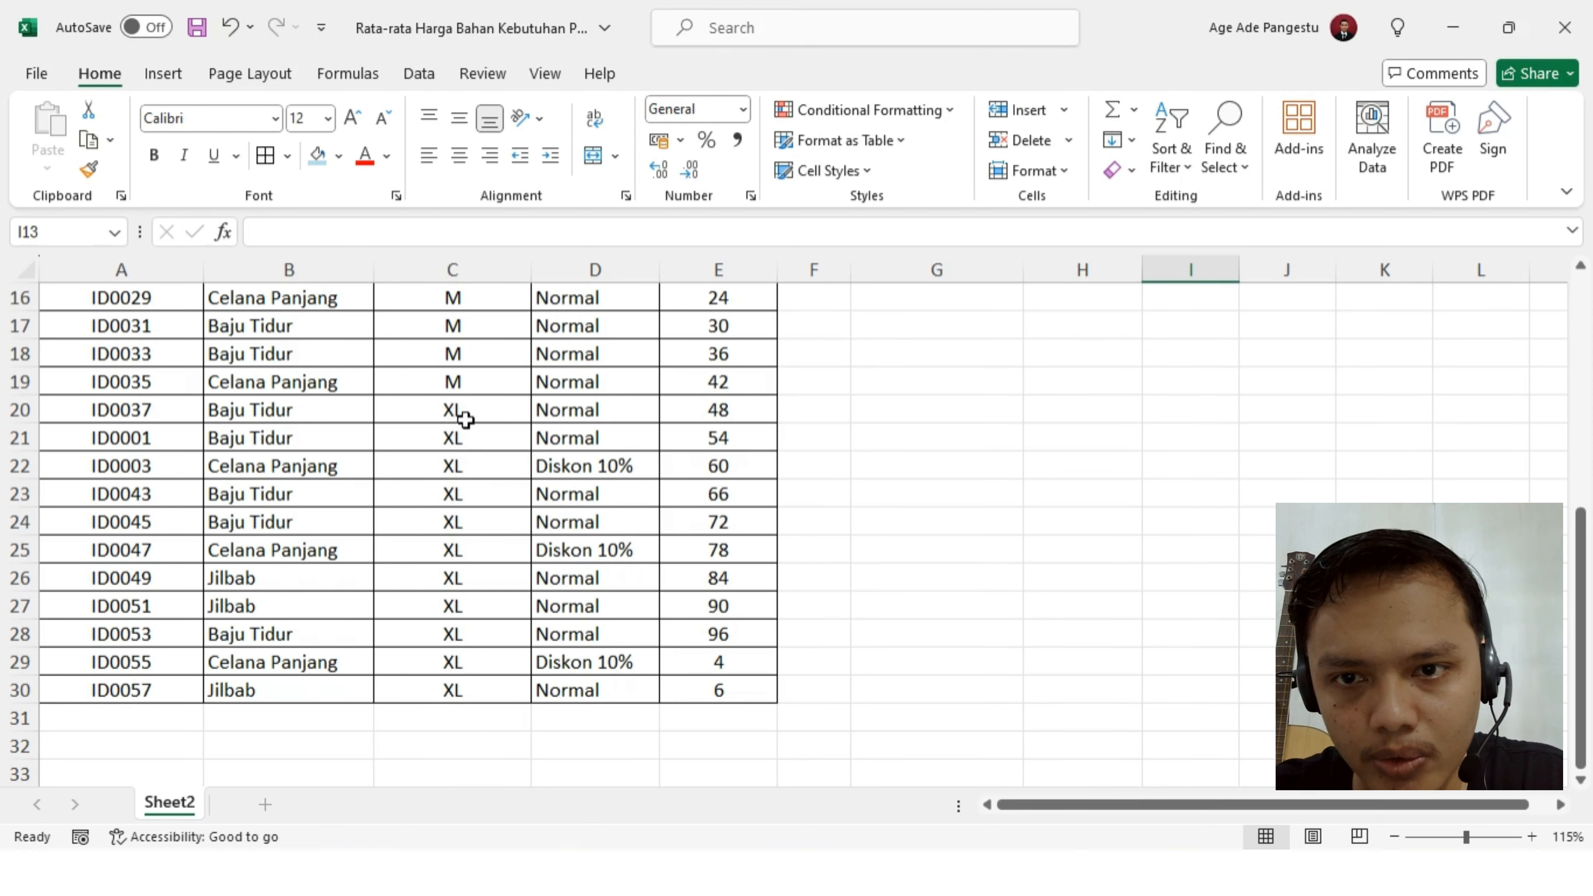
left_click_drag(455, 407, 455, 691)
left_click(566, 469)
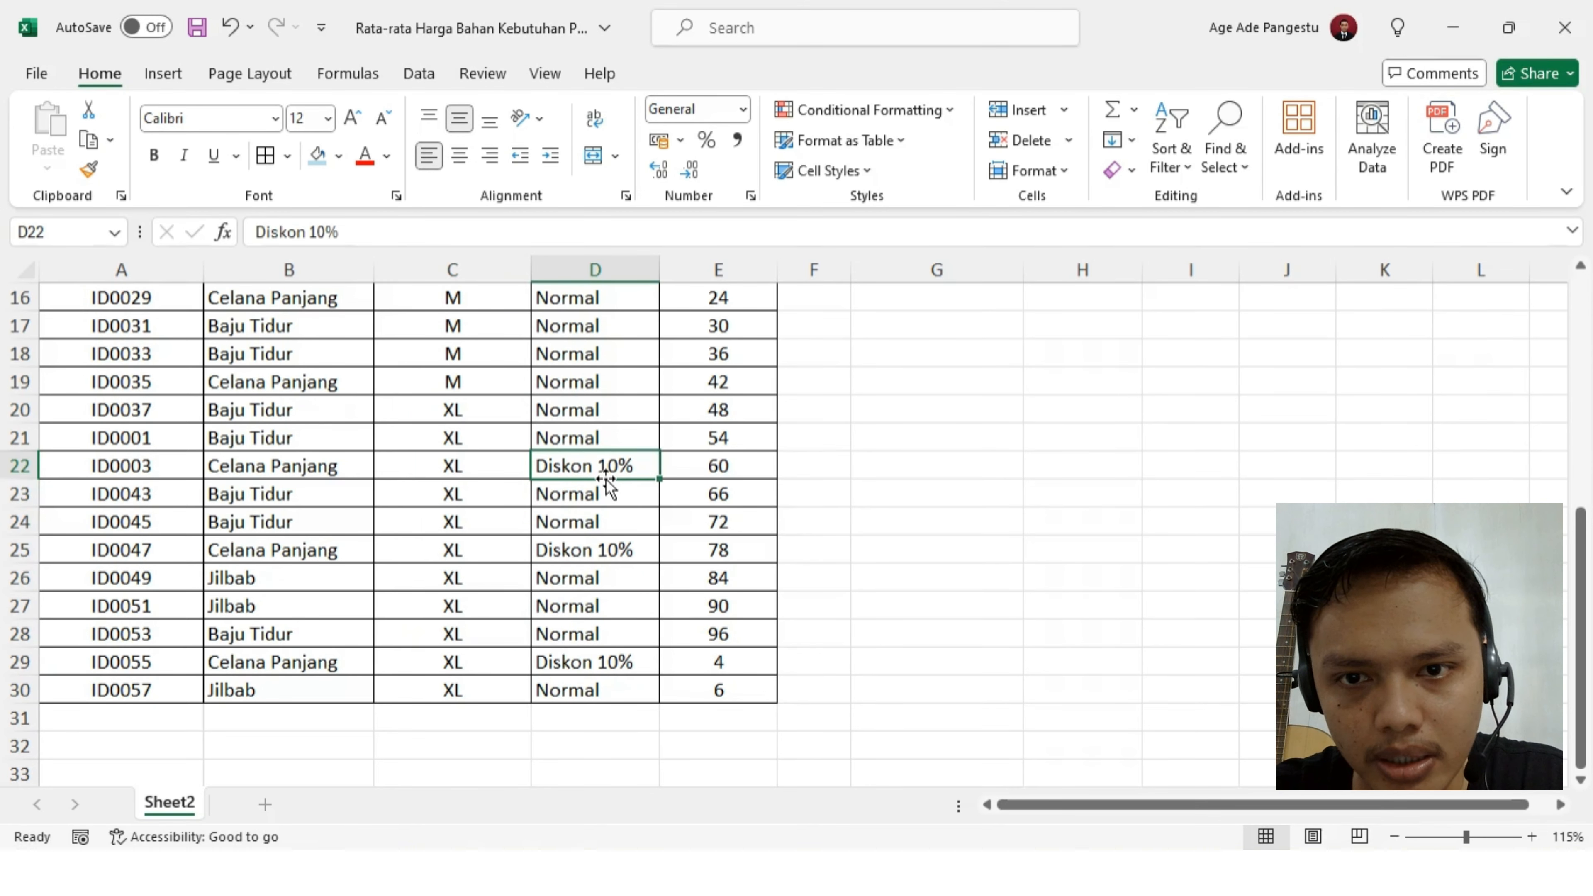
left_click(574, 549)
left_click(606, 667)
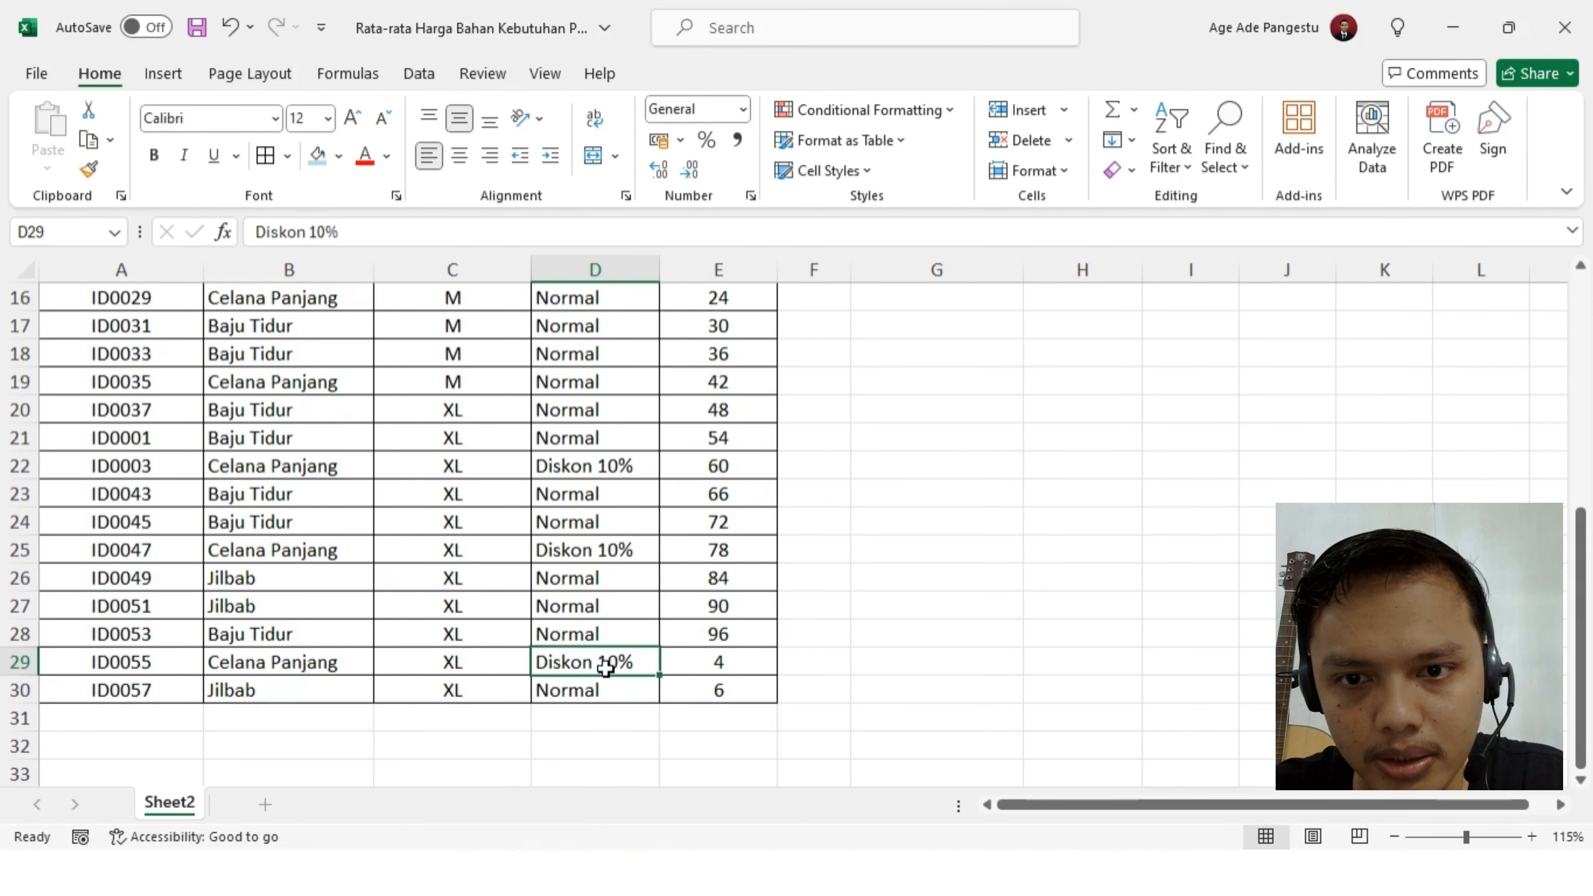
scroll(853, 574, "up", 5)
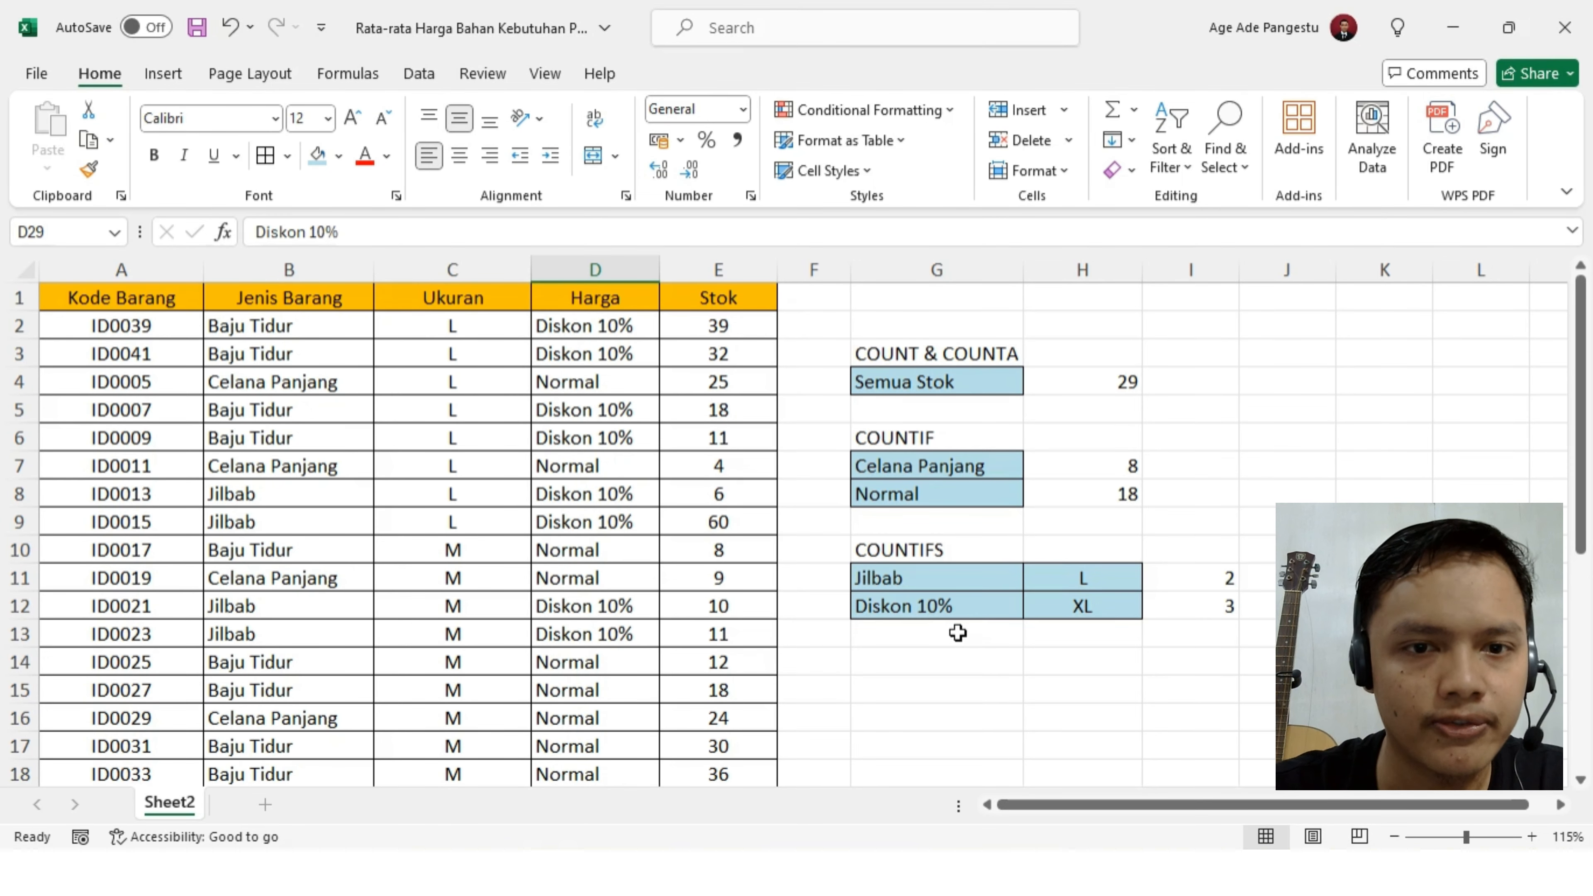
left_click(1287, 443)
left_click(1048, 723)
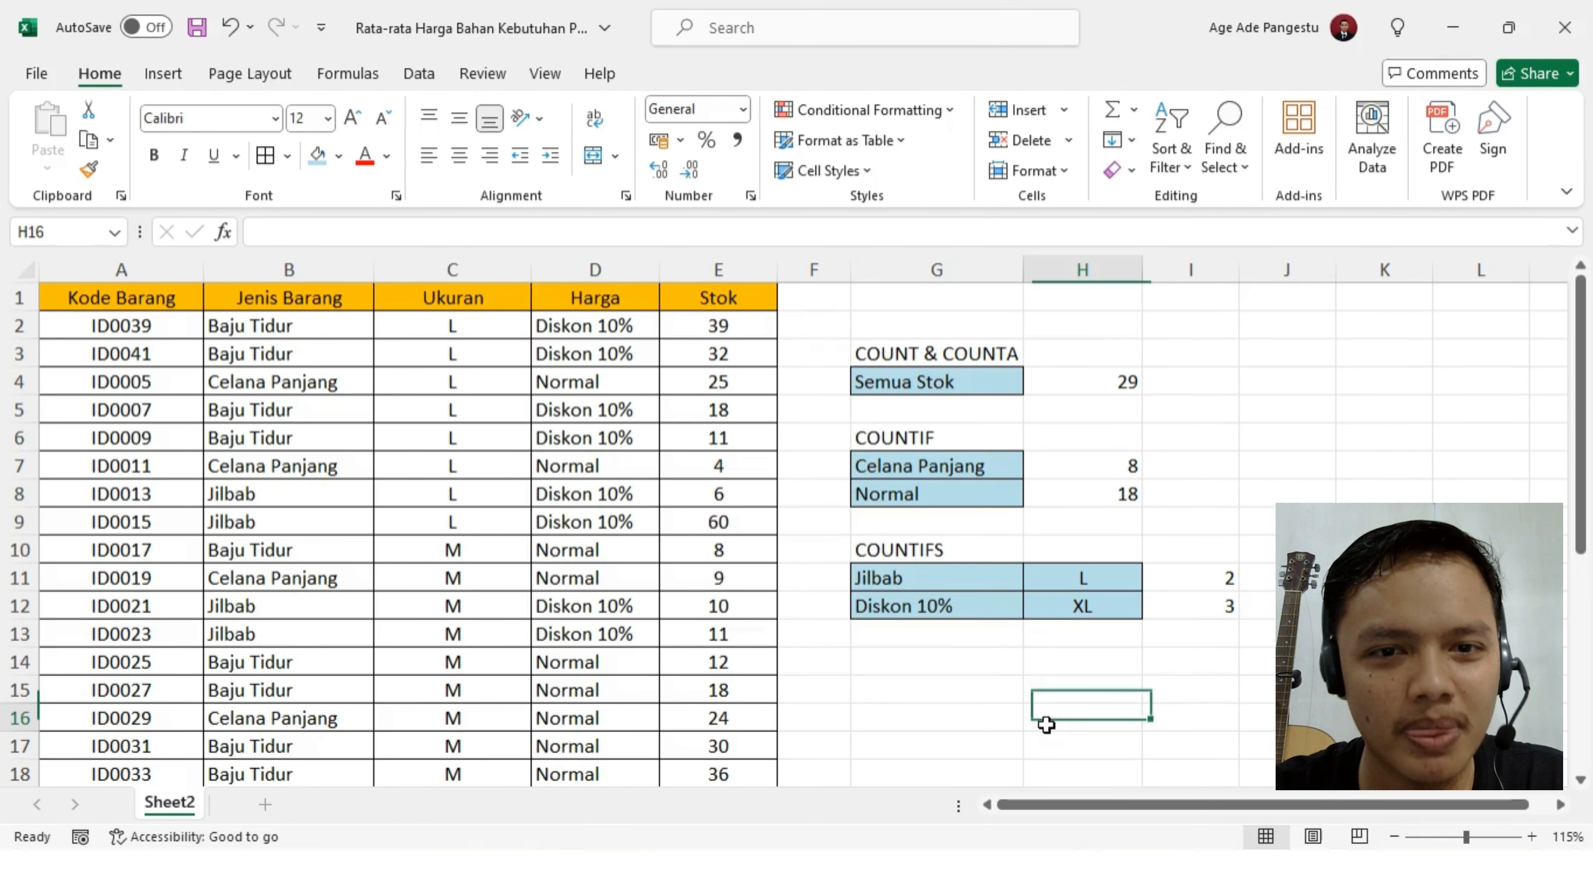
scroll(555, 668, "down", 1)
scroll(555, 665, "up", 1)
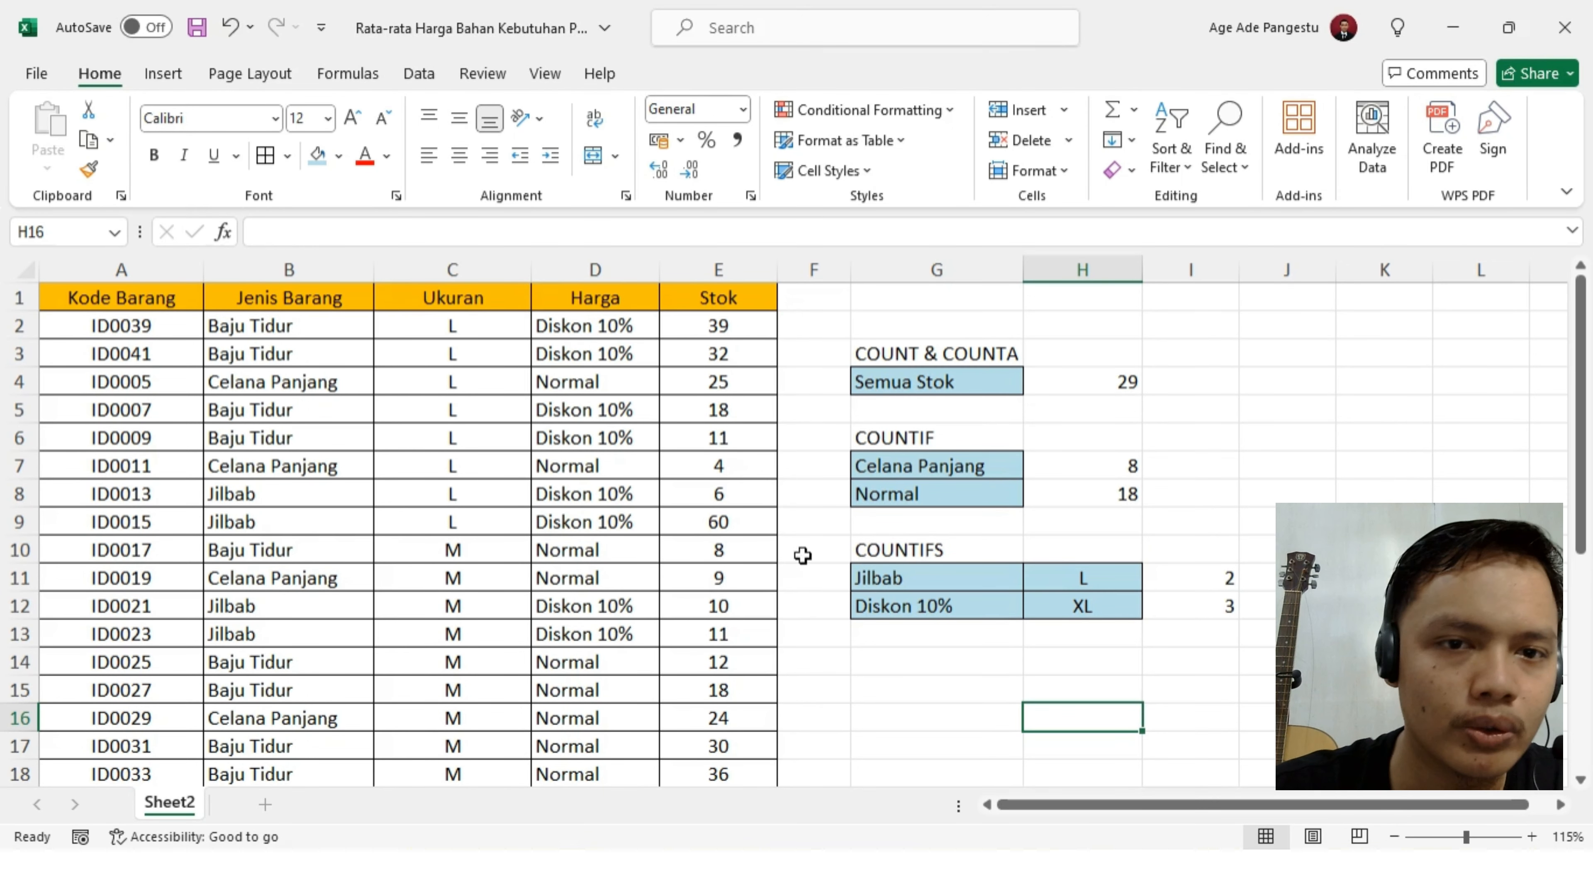
left_click(1260, 447)
left_click(829, 352)
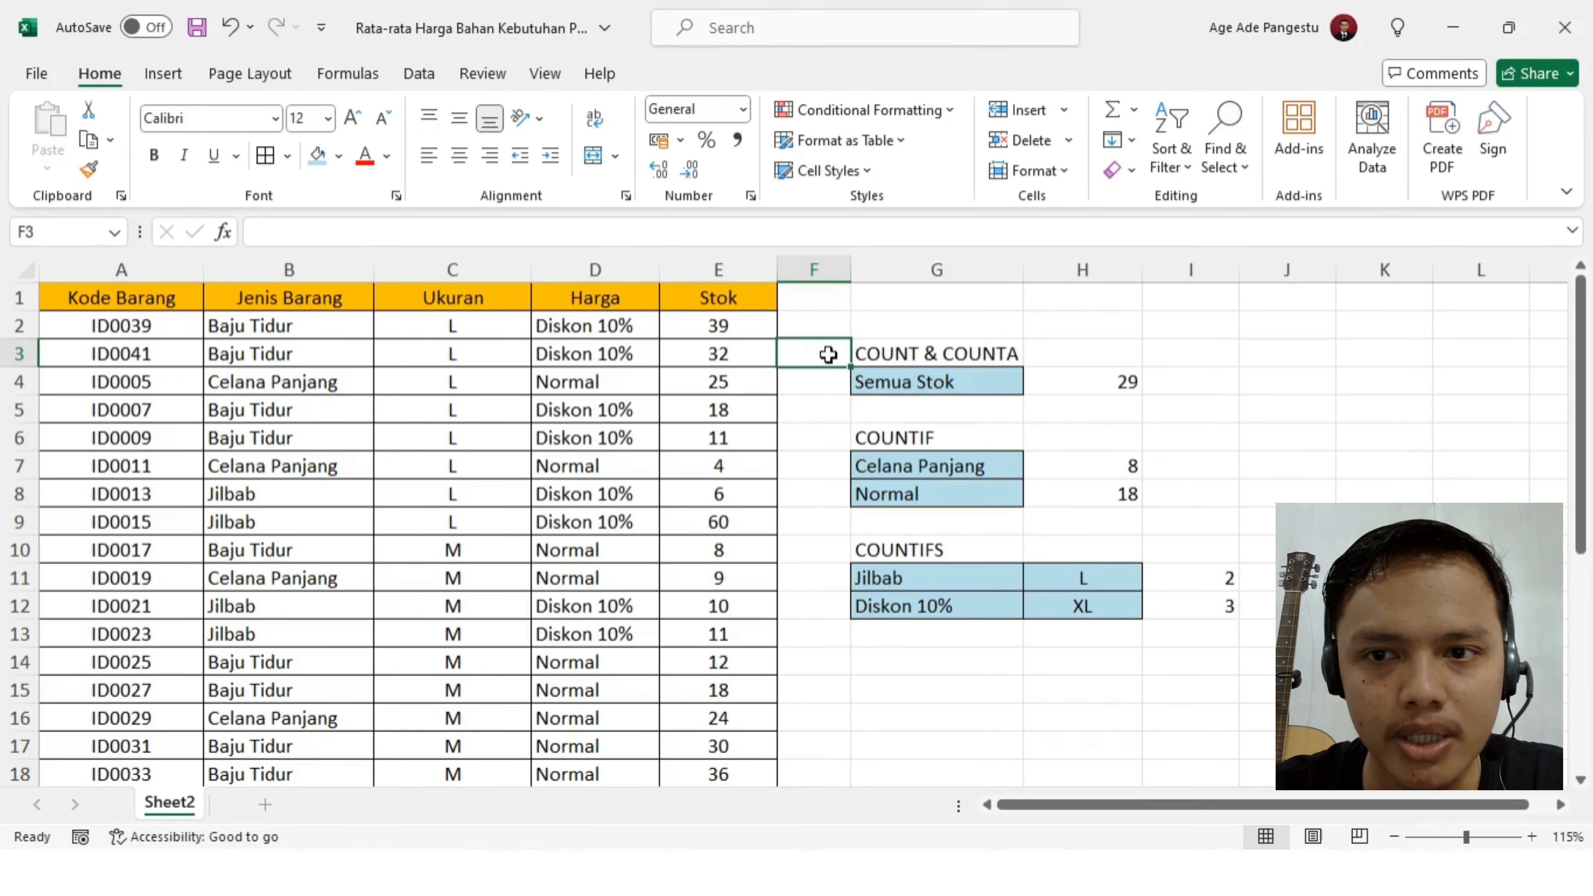
left_click(814, 518)
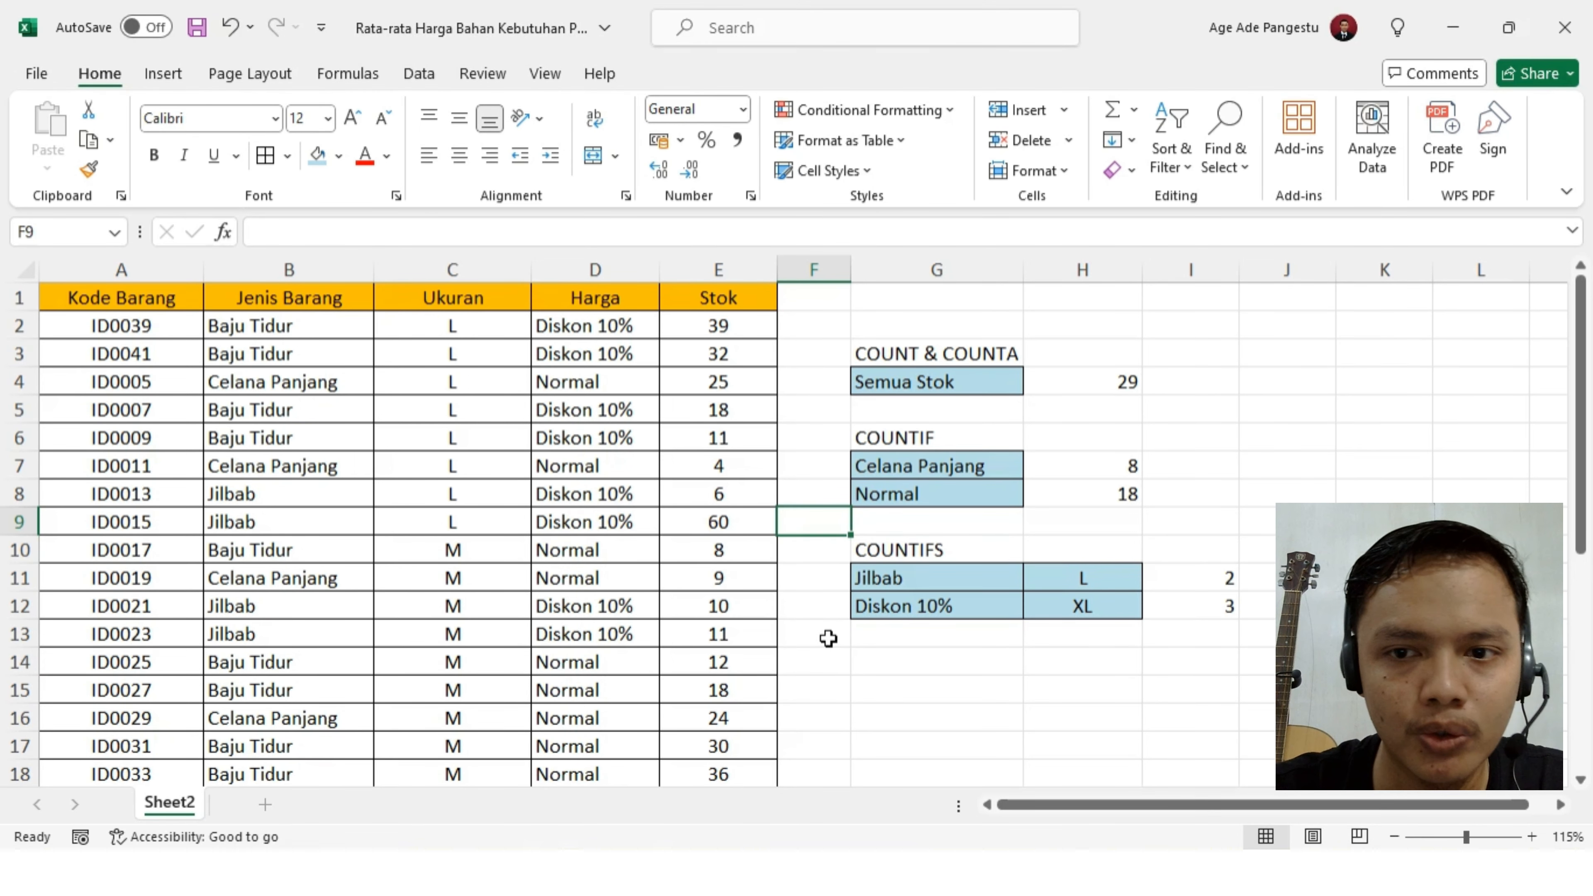
left_click(919, 655)
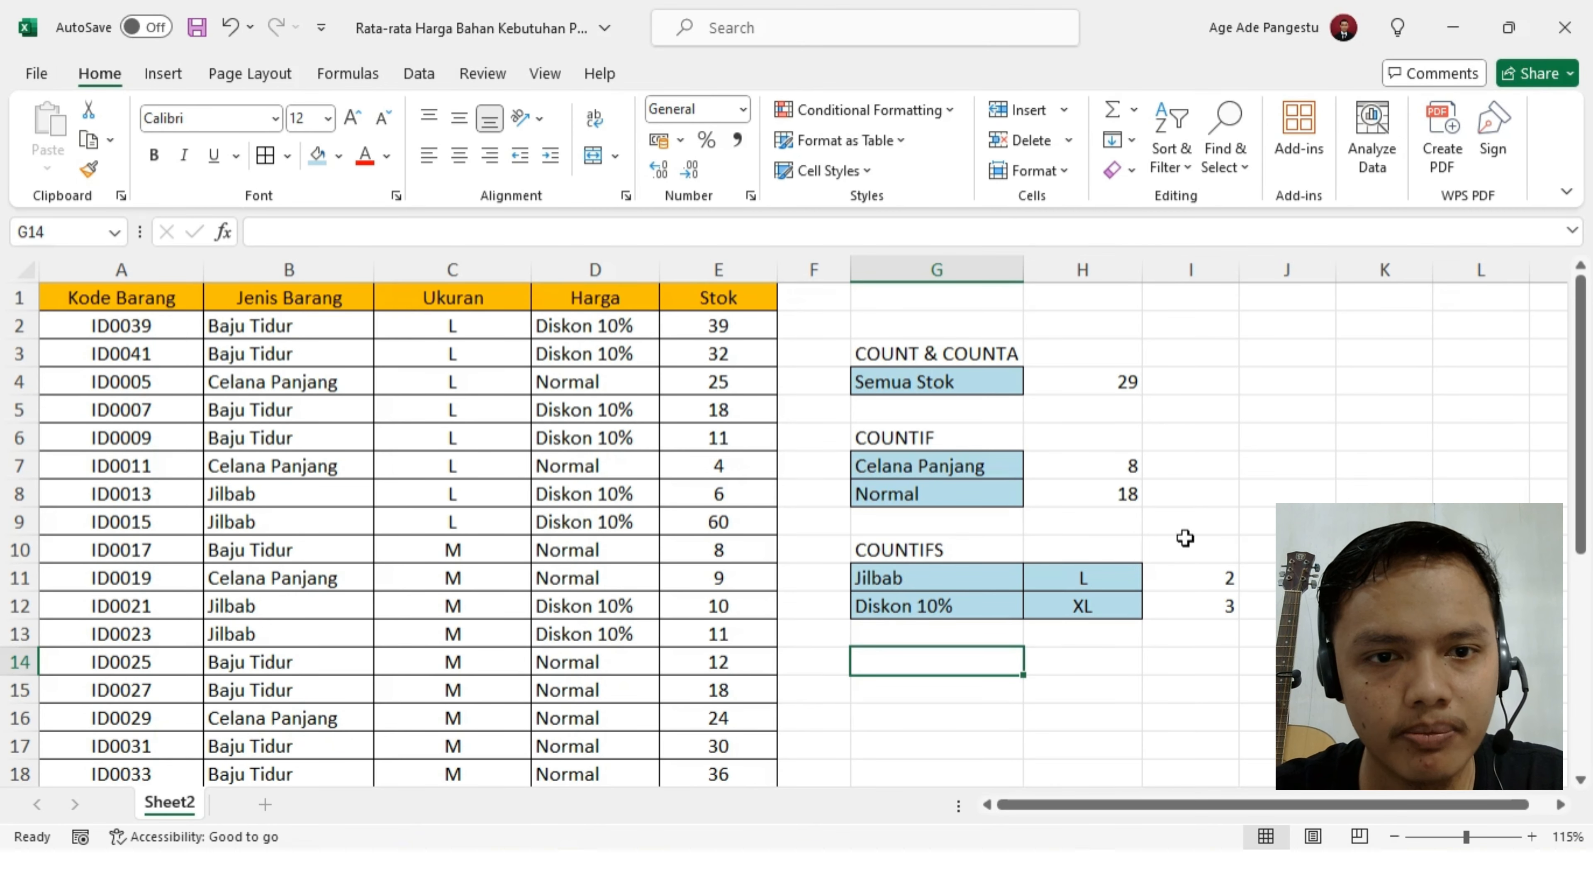
left_click(1264, 513)
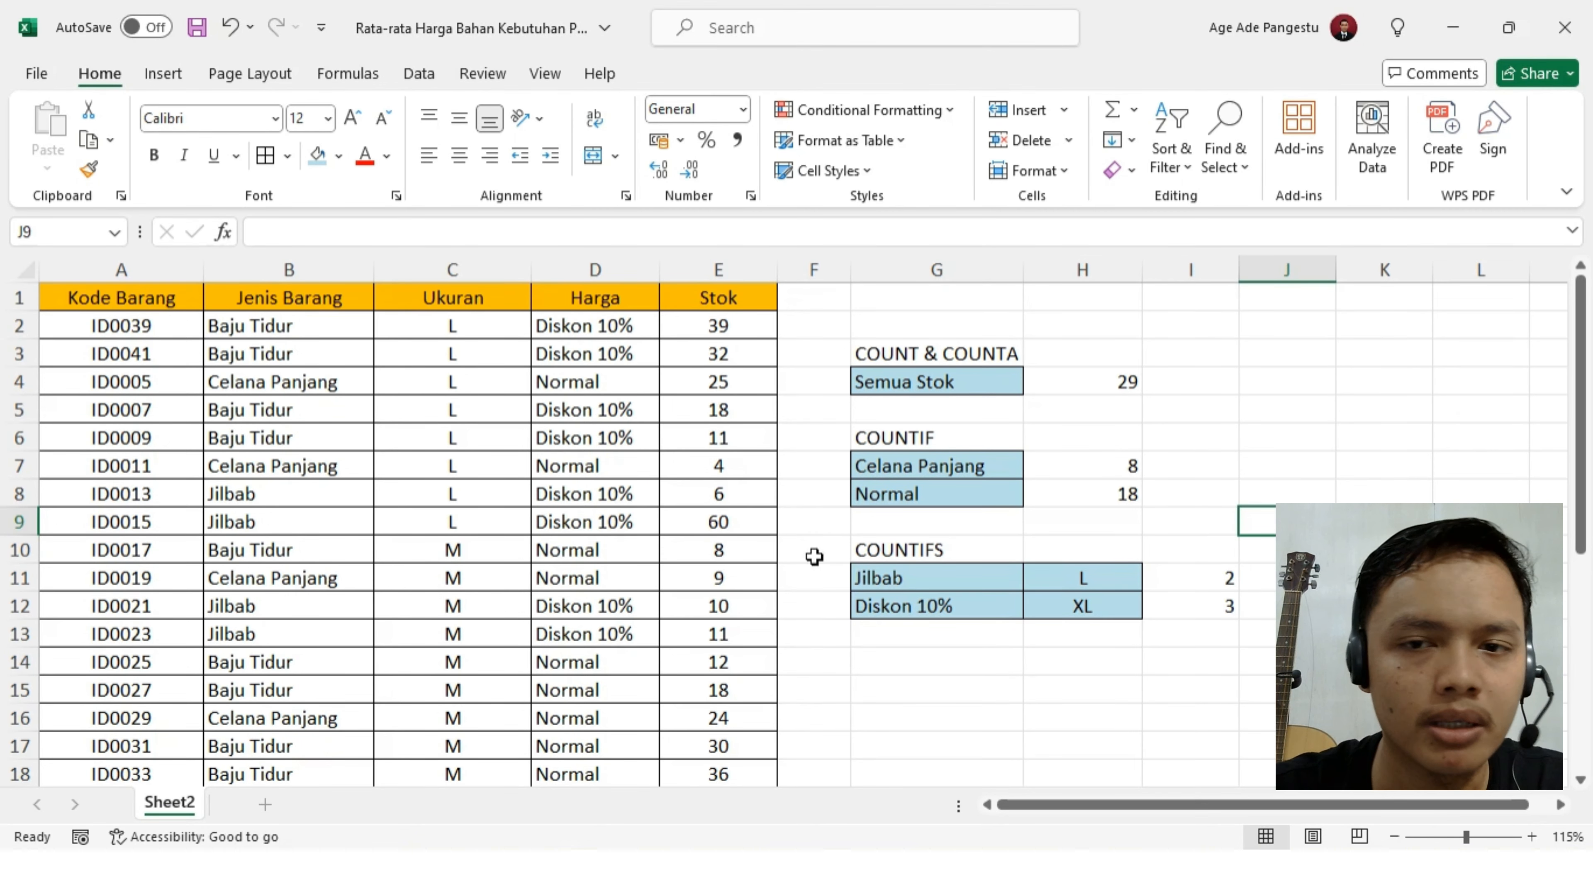
left_click(797, 469)
left_click(1201, 501)
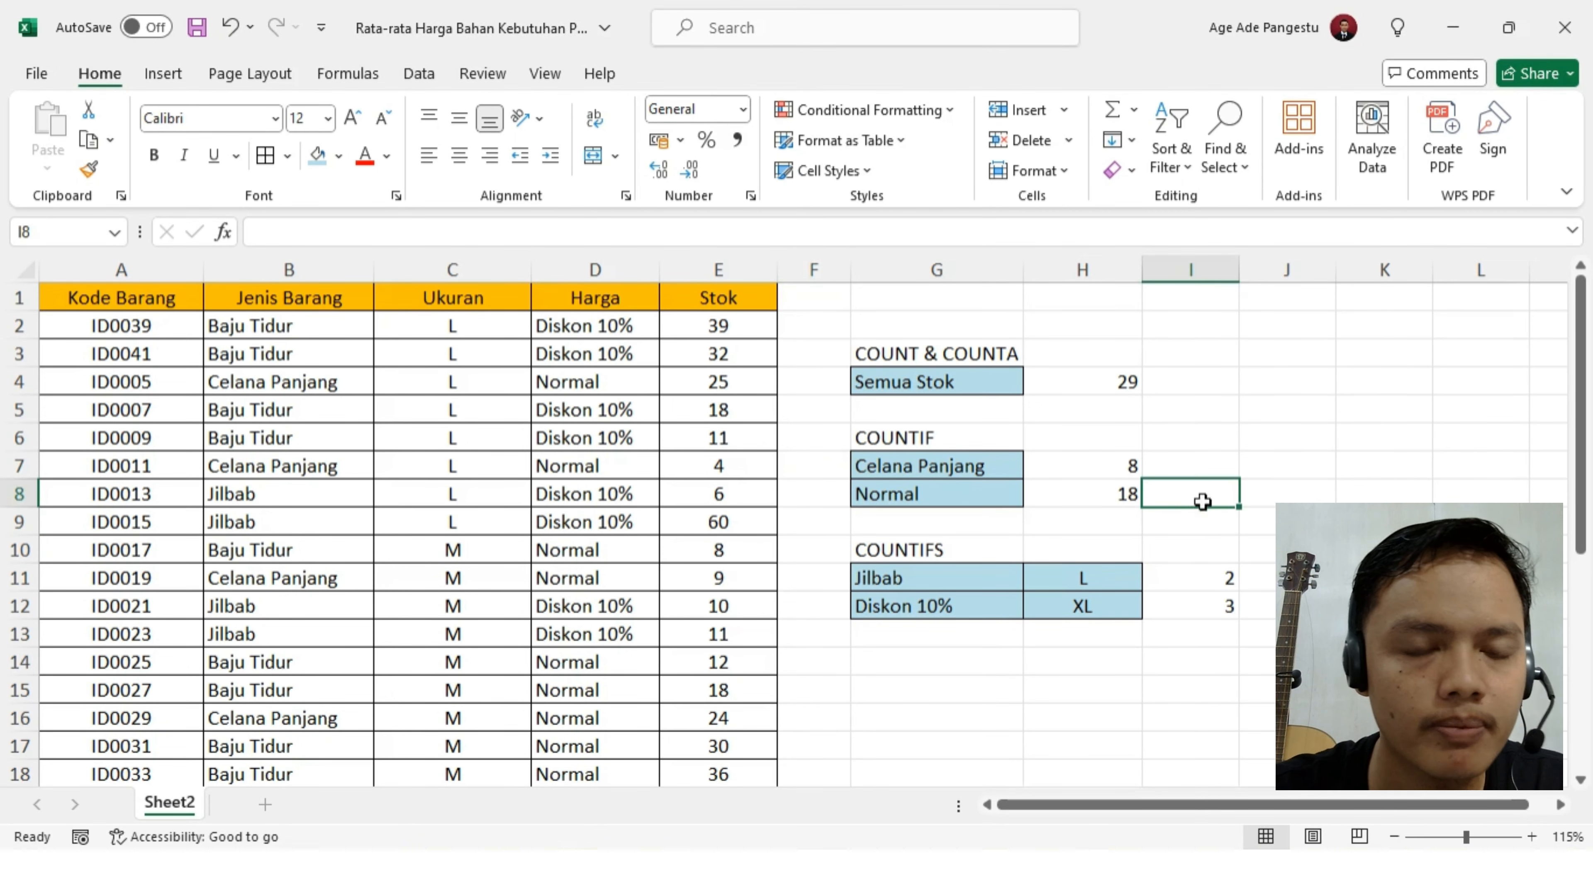
- Clear the Semua Stok formula from cell H4
left_click(1114, 380)
key("BackSpace")
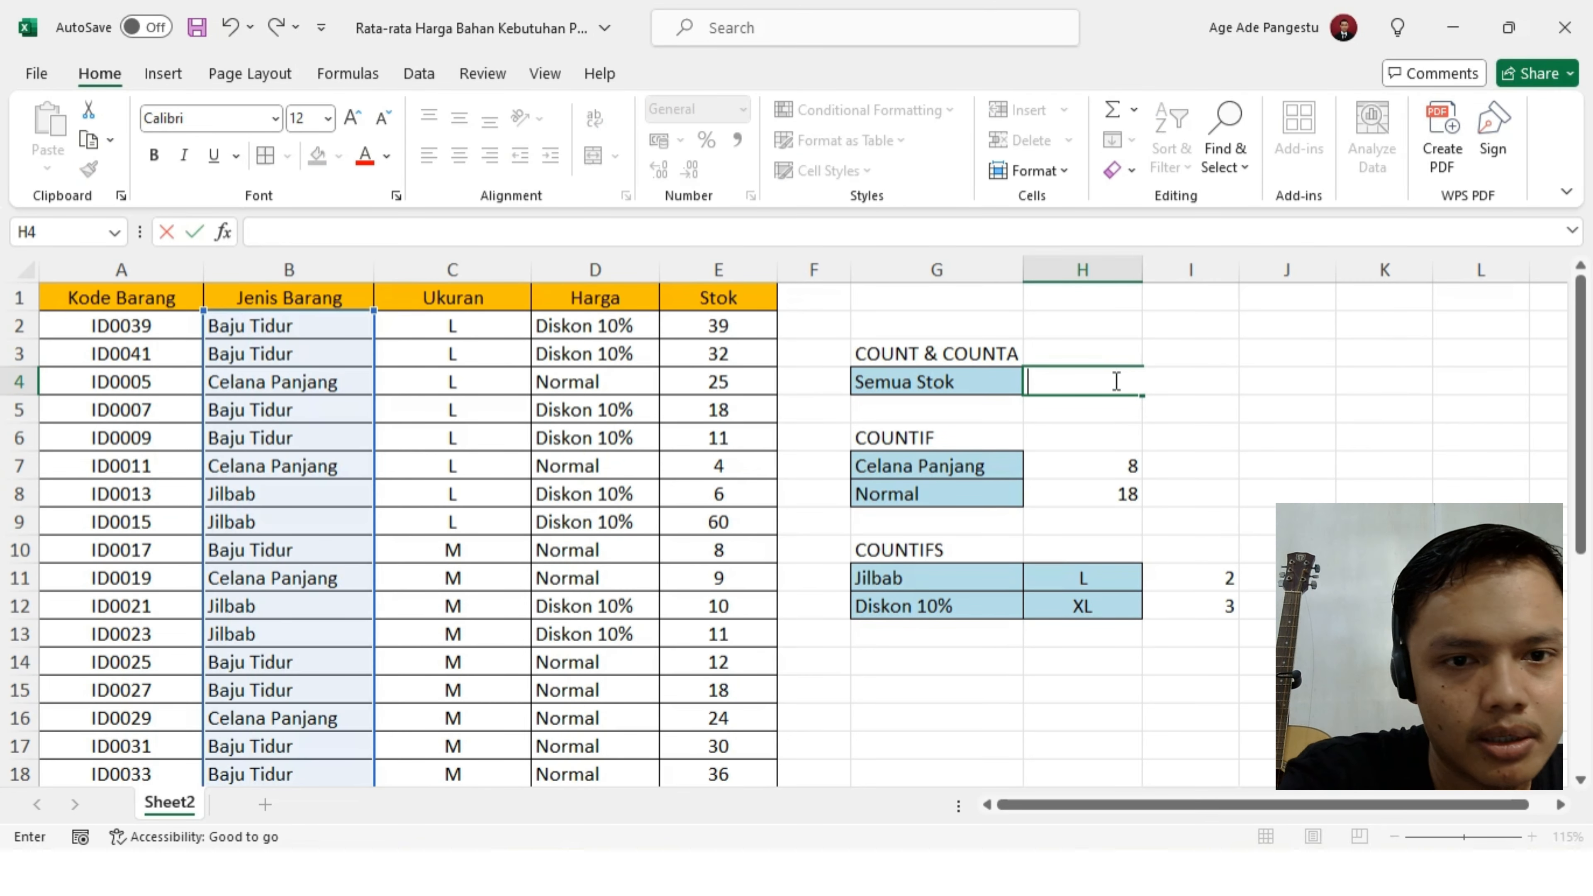
left_click(1187, 443)
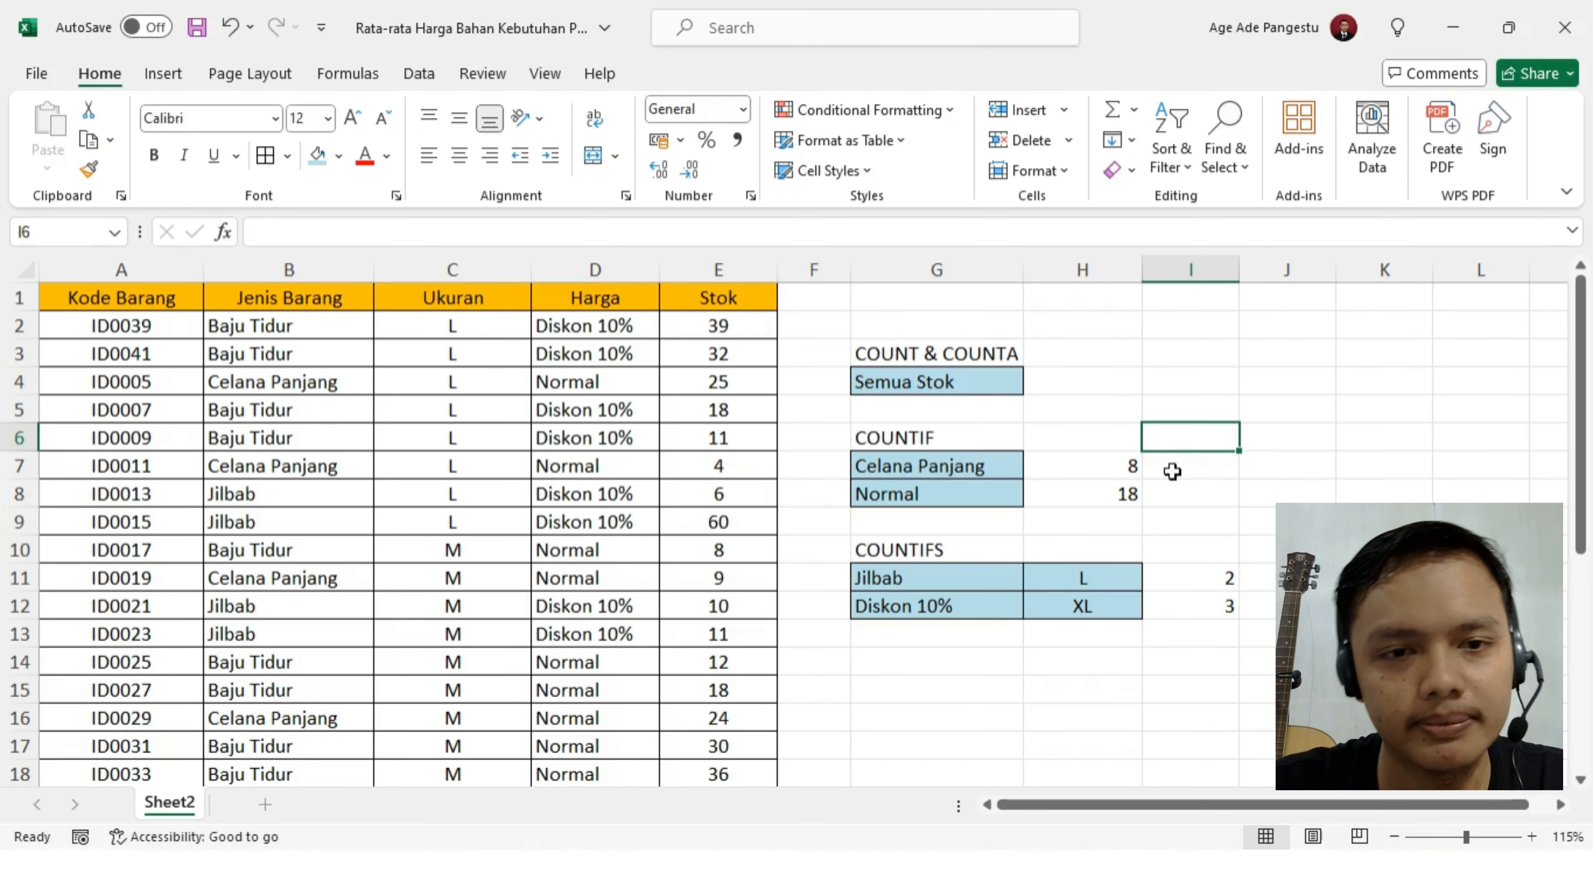
left_click(1199, 490)
key("alt+Tab")
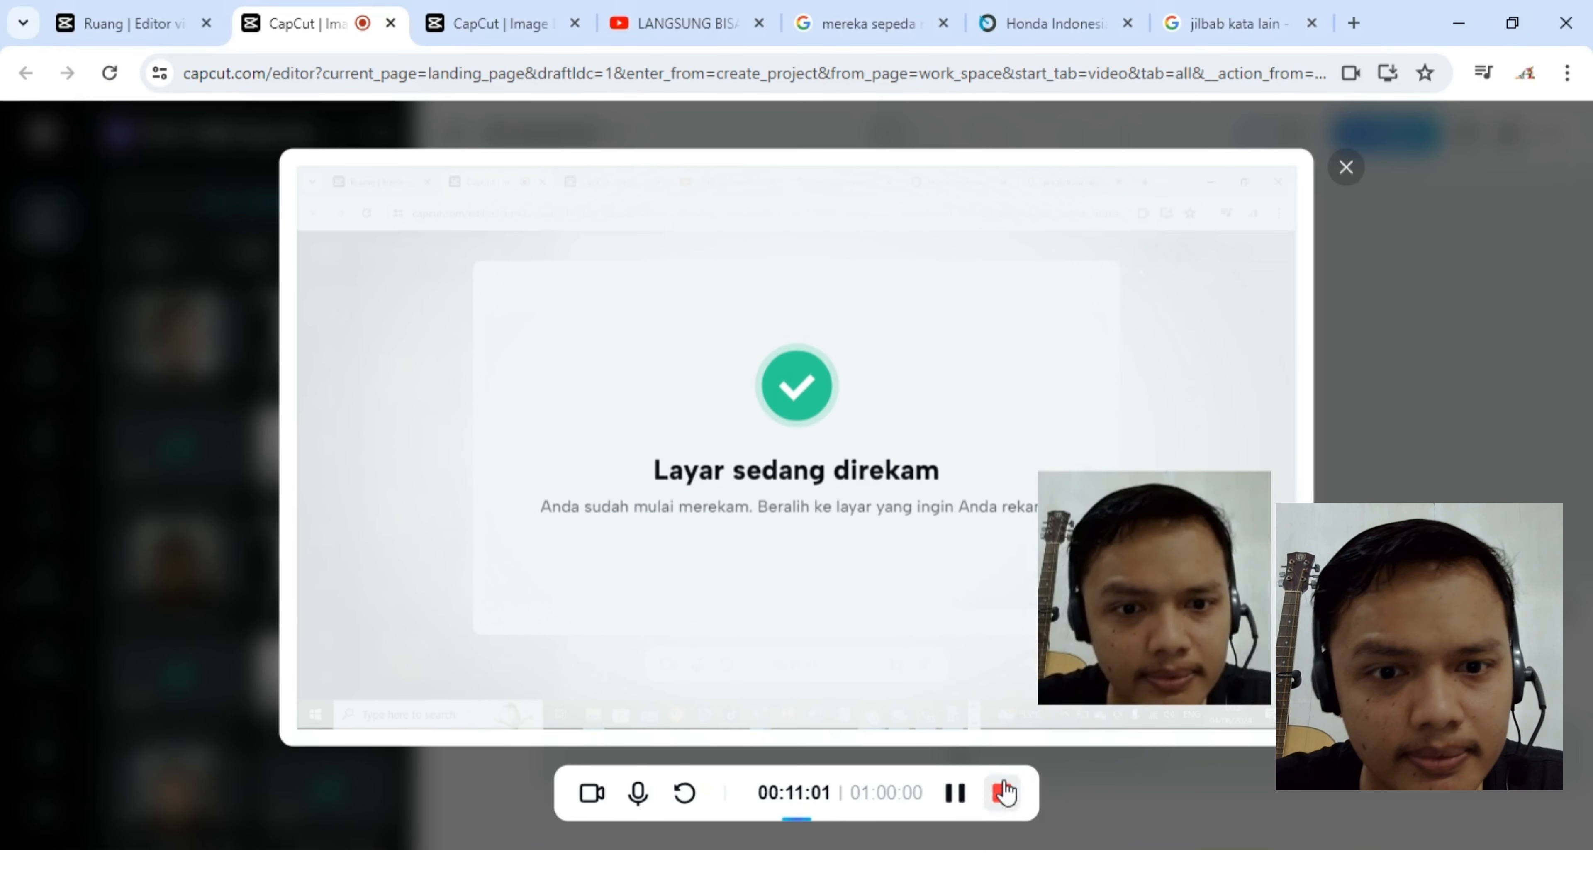